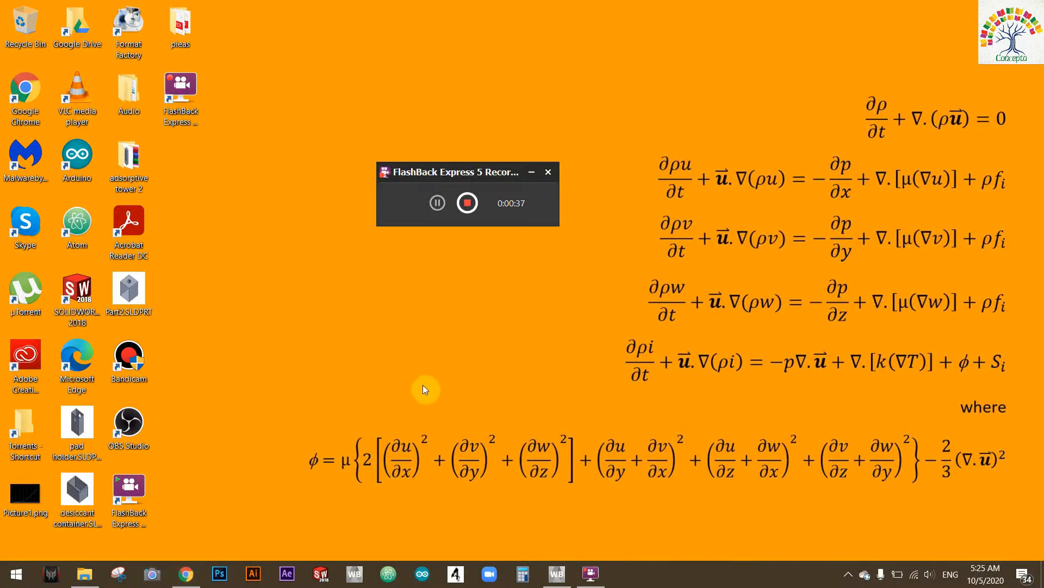
- Switch to Chrome and view the flow-around-a-ball images, comparing the spinning ball diagram with the flow past a cylinder diagram
{"action": "left_click", "coordinate": [186, 574]}
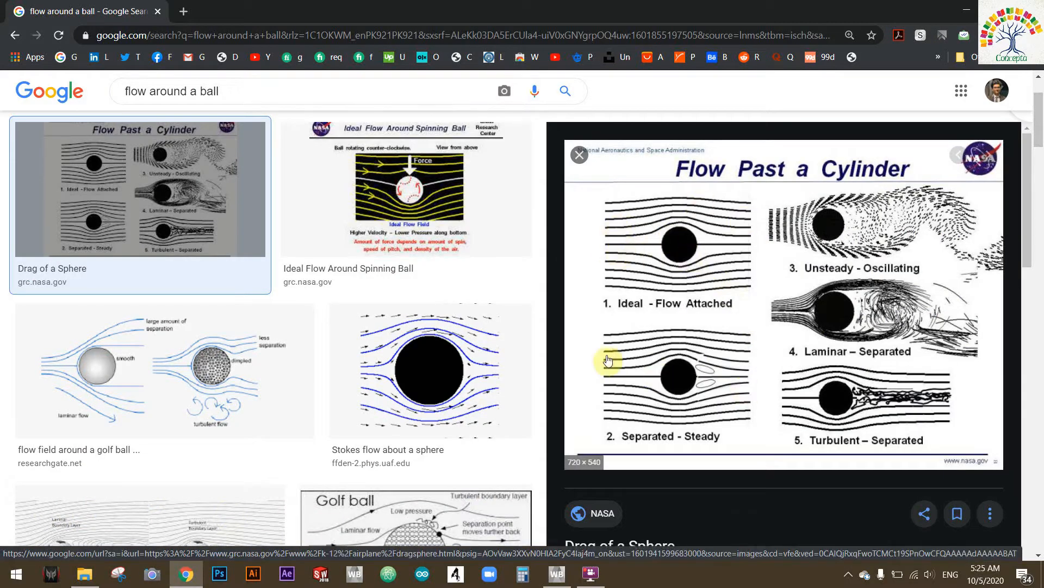
{"action": "left_click", "coordinate": [449, 206]}
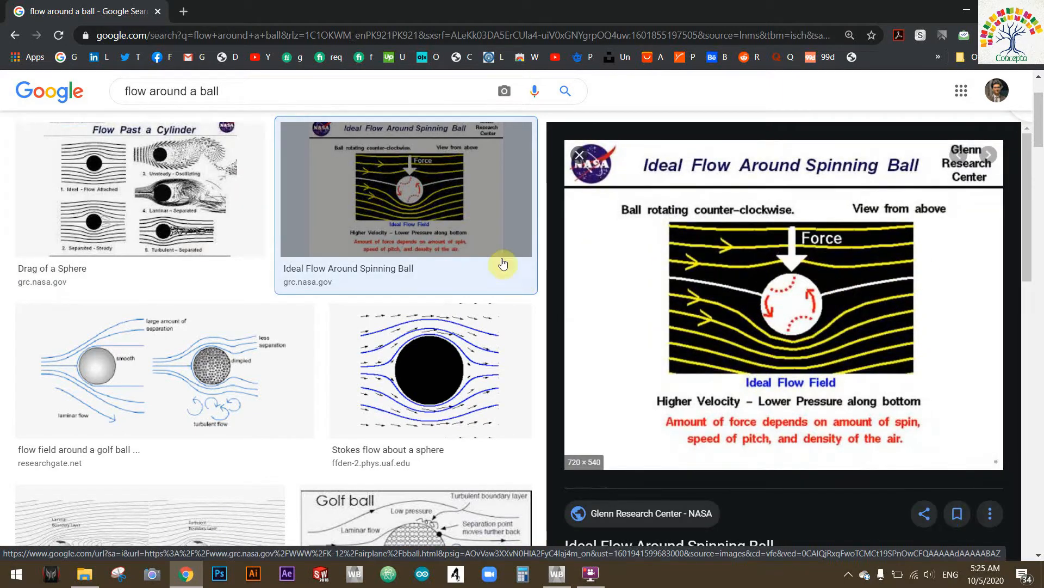
{"action": "left_click", "coordinate": [176, 185]}
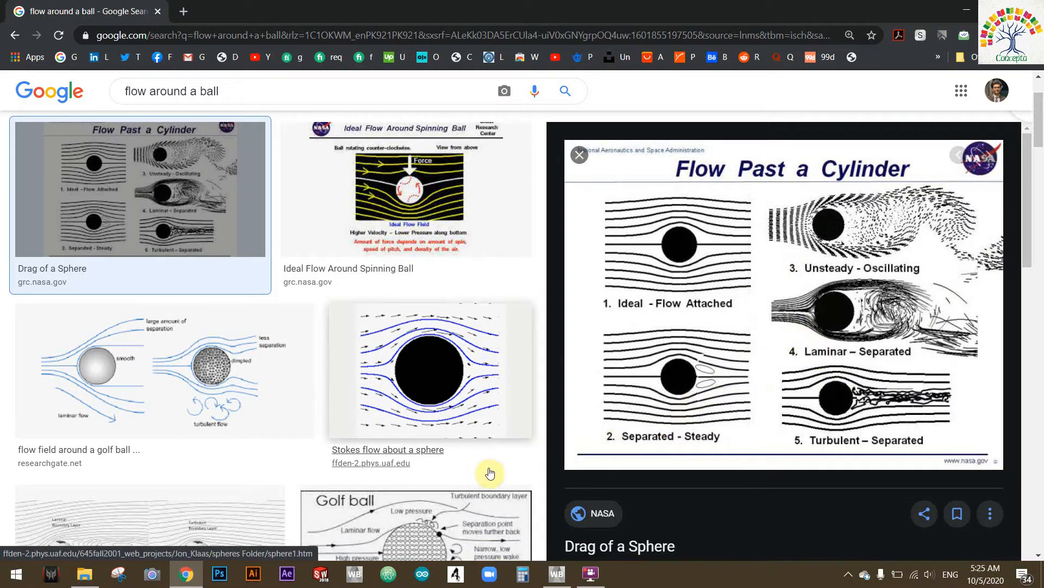
- Switch to Workbench and add a Fluid Flow (Fluent) analysis system to the project schematic
{"action": "left_click", "coordinate": [549, 571]}
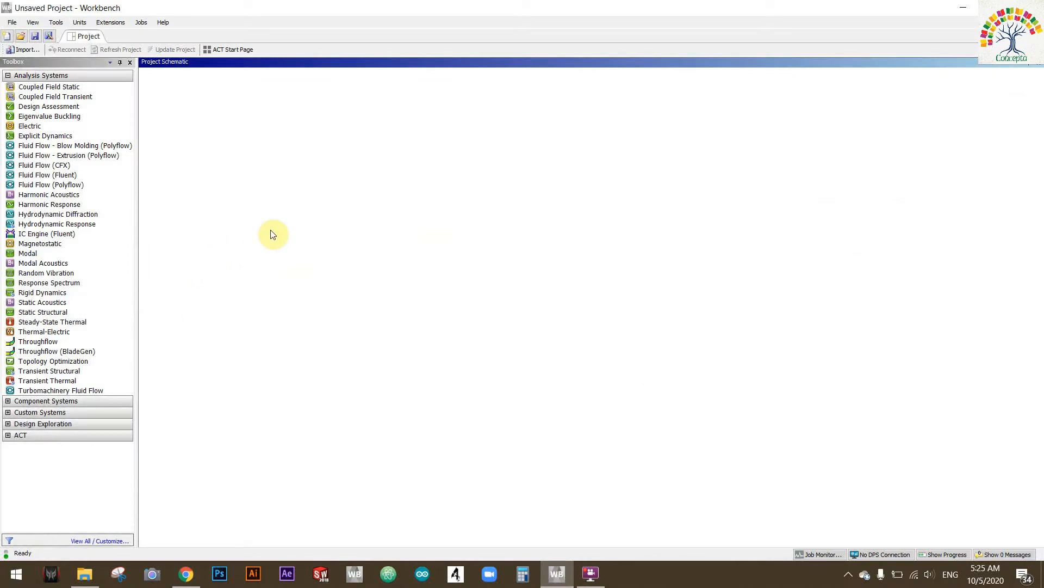
{"action": "key", "text": "XF86MonBrightnessDown"}
{"action": "left_click_drag", "start_coordinate": [104, 174], "coordinate": [229, 130]}
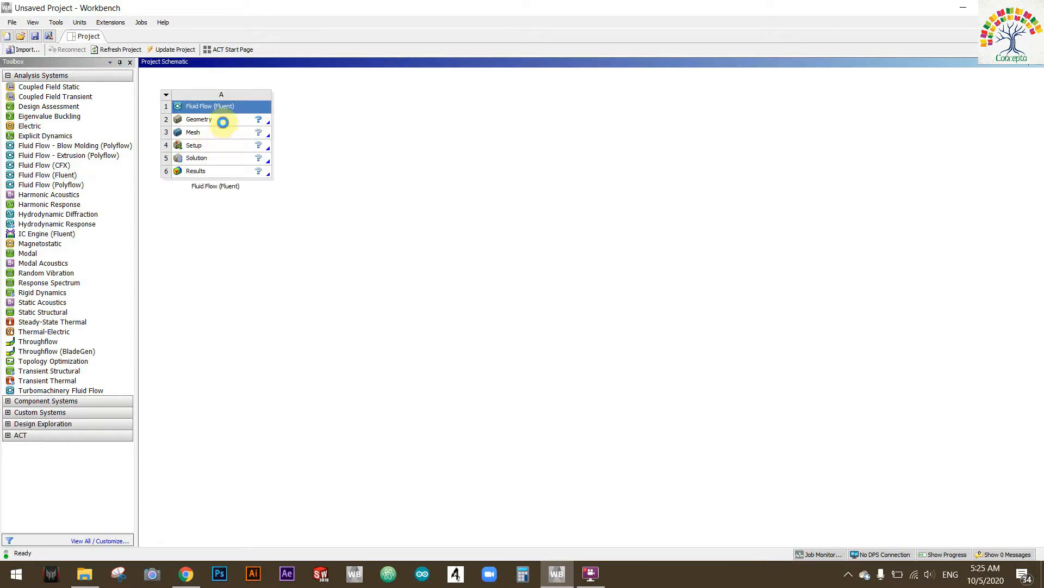
- Create a new DesignModeler geometry for the Geometry cell of the Fluid Flow (Fluent) system
{"action": "left_click", "coordinate": [223, 123]}
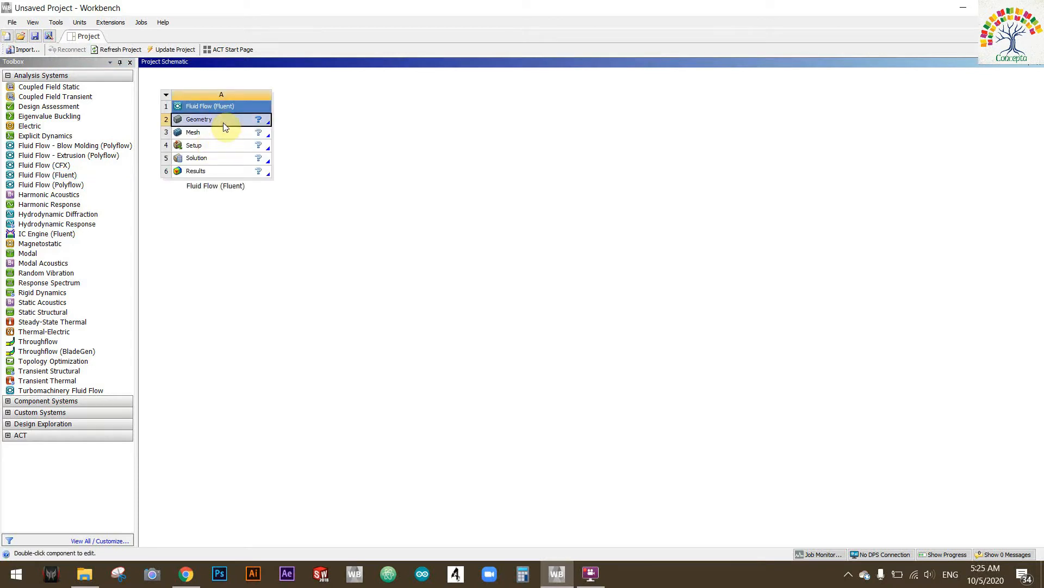
{"action": "left_click", "coordinate": [338, 166]}
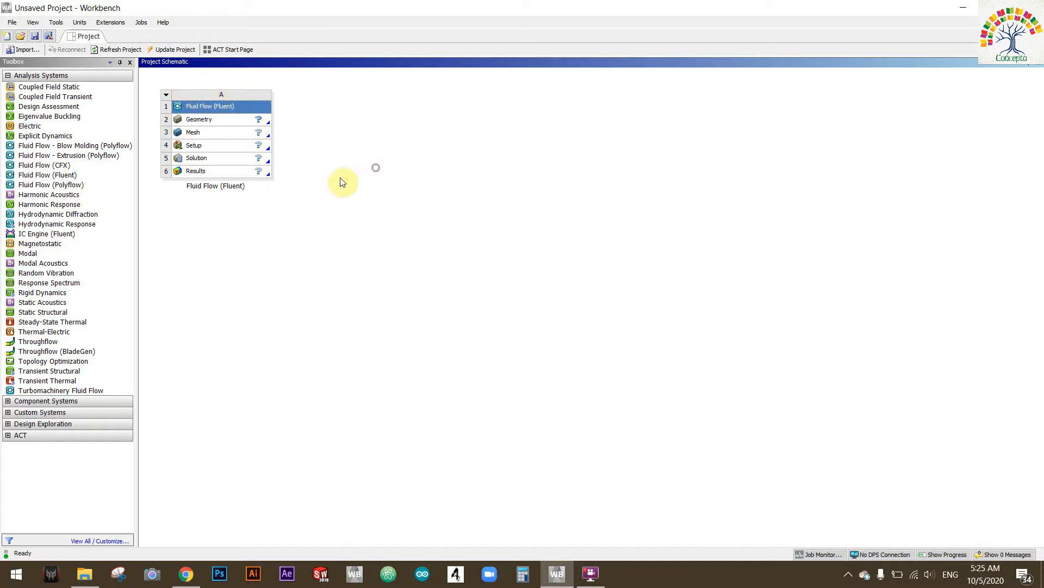
{"action": "right_click", "coordinate": [230, 119]}
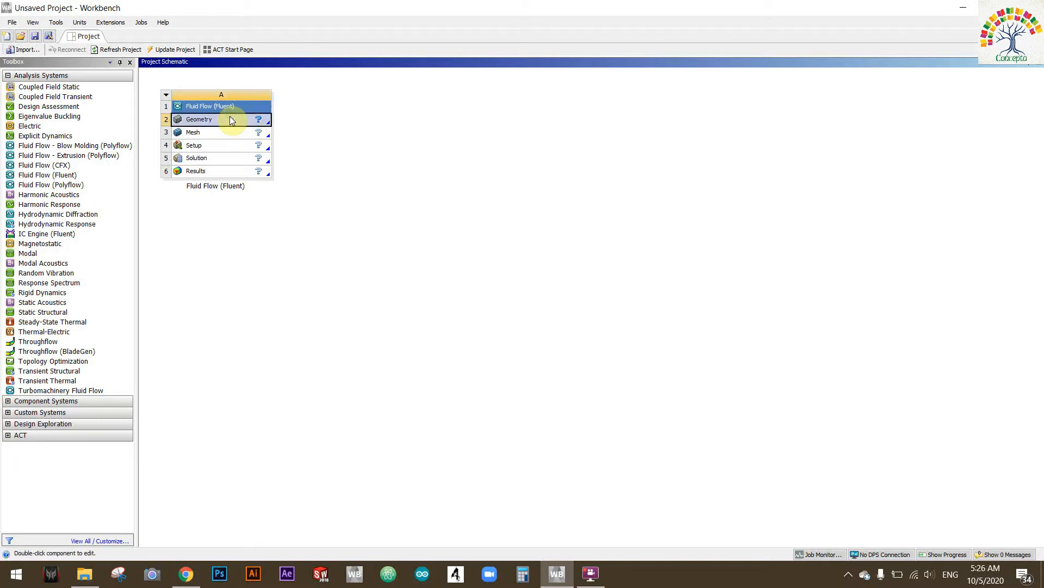
{"action": "mouse_move", "coordinate": [280, 150]}
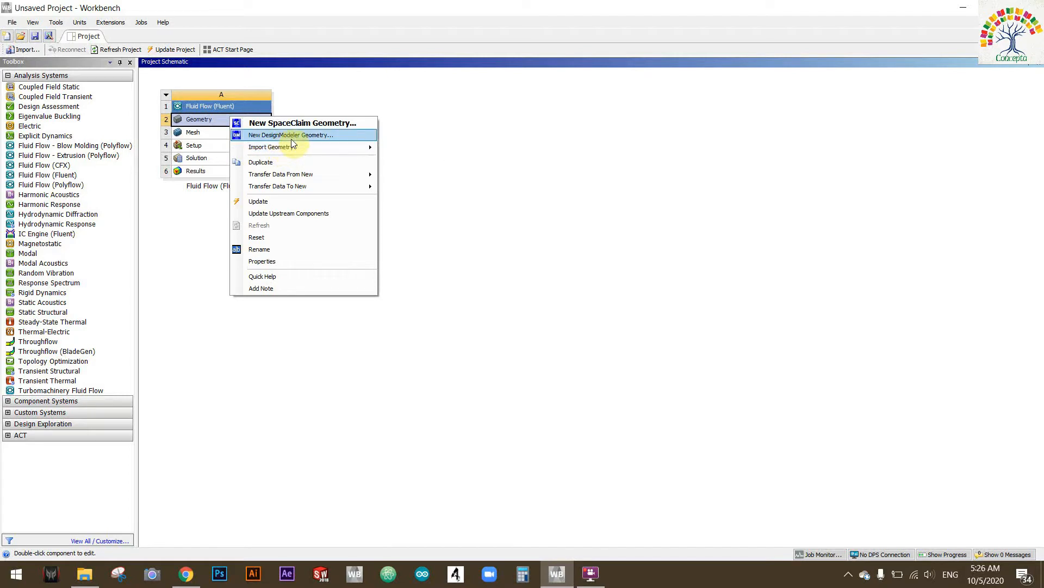
{"action": "left_click", "coordinate": [321, 142]}
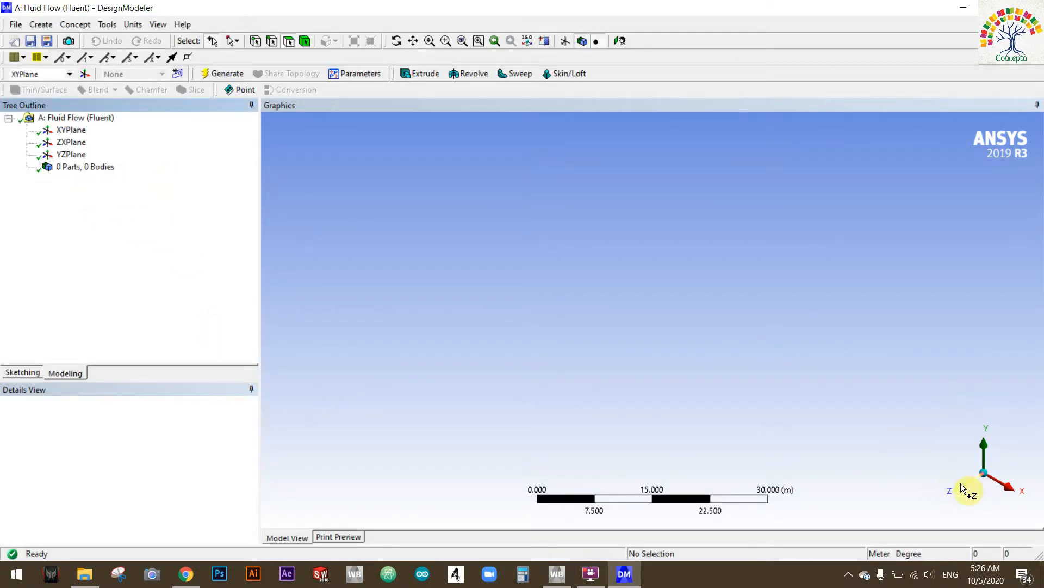
- Sketch a circle about 8.6 m in diameter centred on the origin of the XYPlane, viewed face-on
{"action": "left_click", "coordinate": [71, 129]}
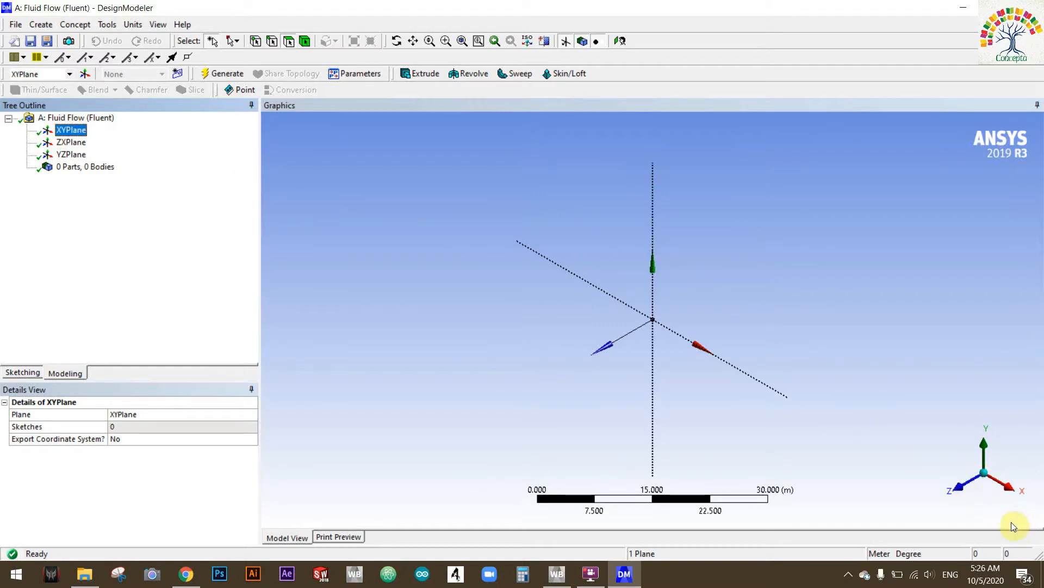
{"action": "left_click", "coordinate": [956, 490]}
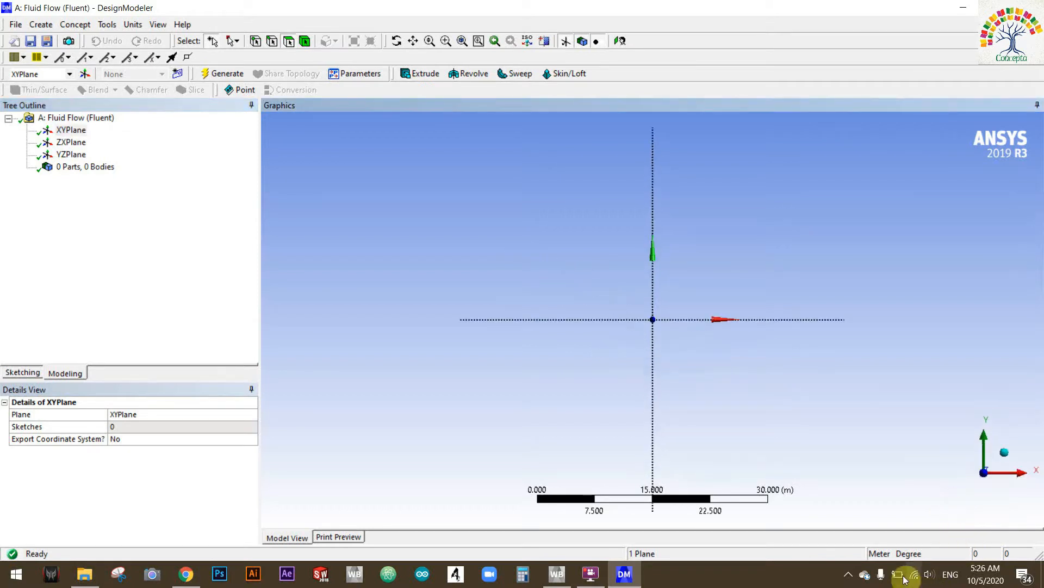
{"action": "left_click", "coordinate": [23, 372]}
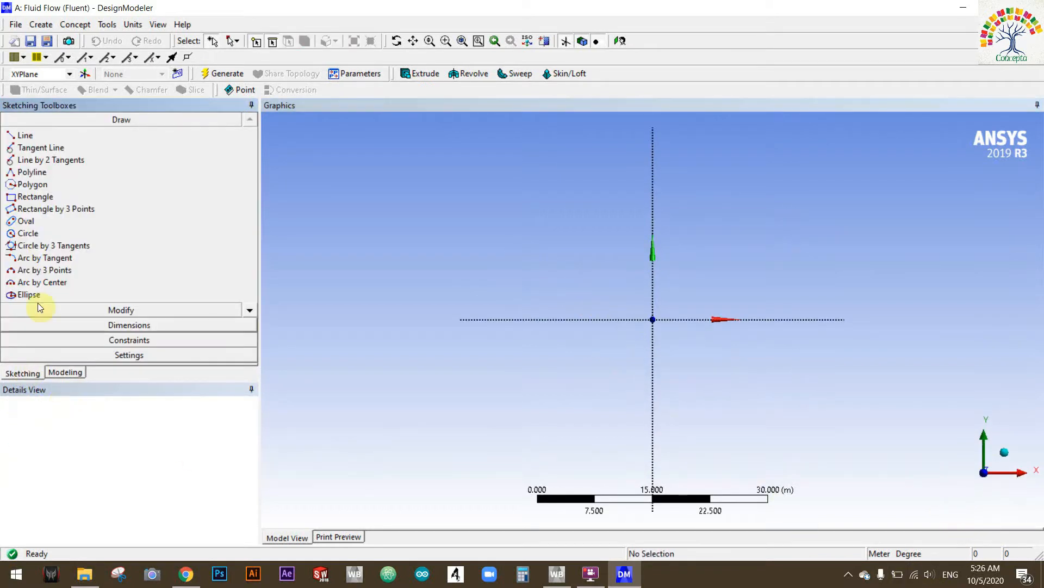
{"action": "left_click", "coordinate": [41, 230]}
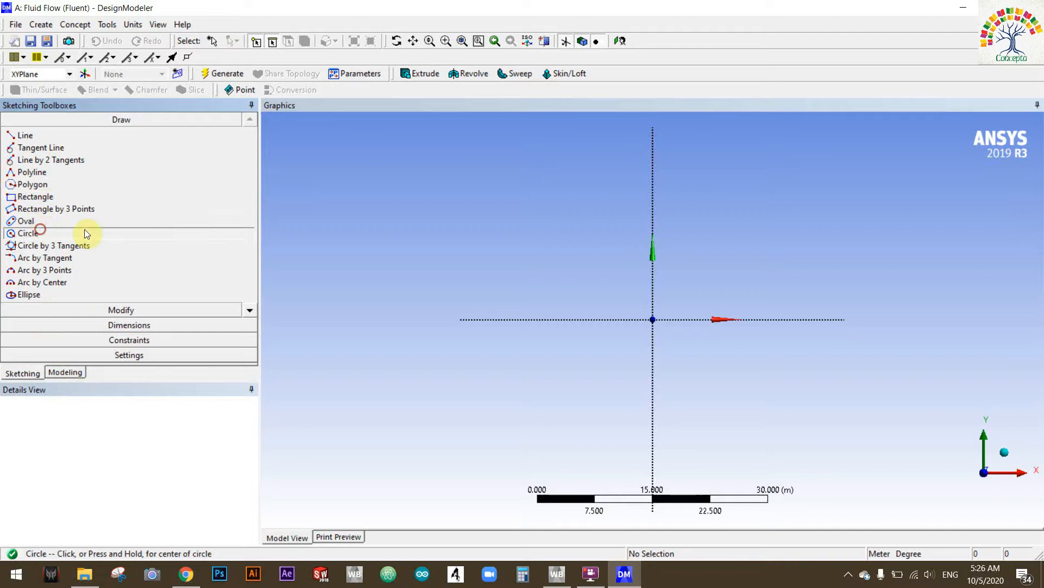
{"action": "left_click", "coordinate": [653, 319]}
{"action": "left_click", "coordinate": [686, 306]}
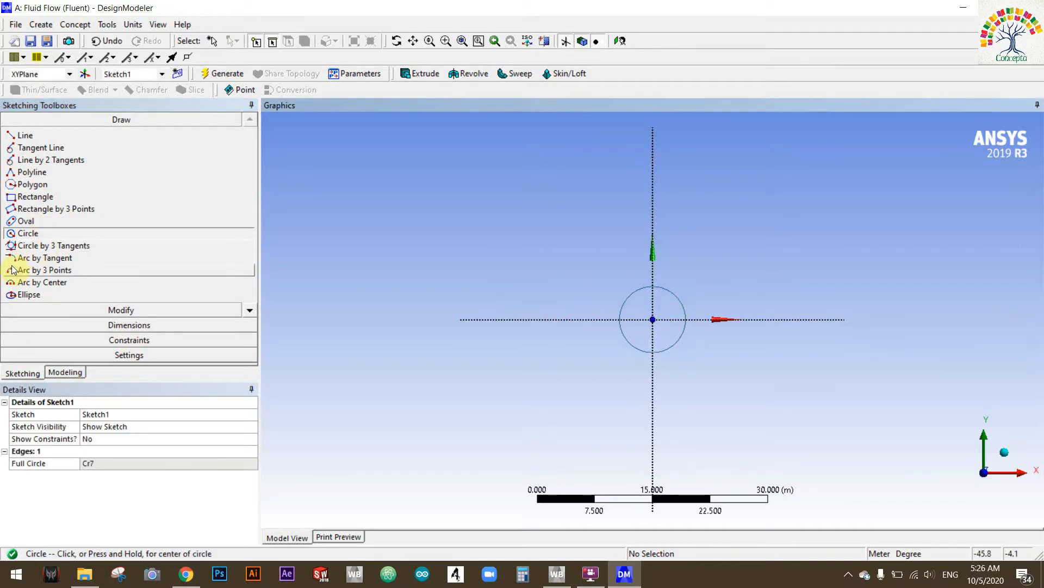
- Add a diameter dimension to the circle and set it to 0.1 m
{"action": "left_click", "coordinate": [111, 328]}
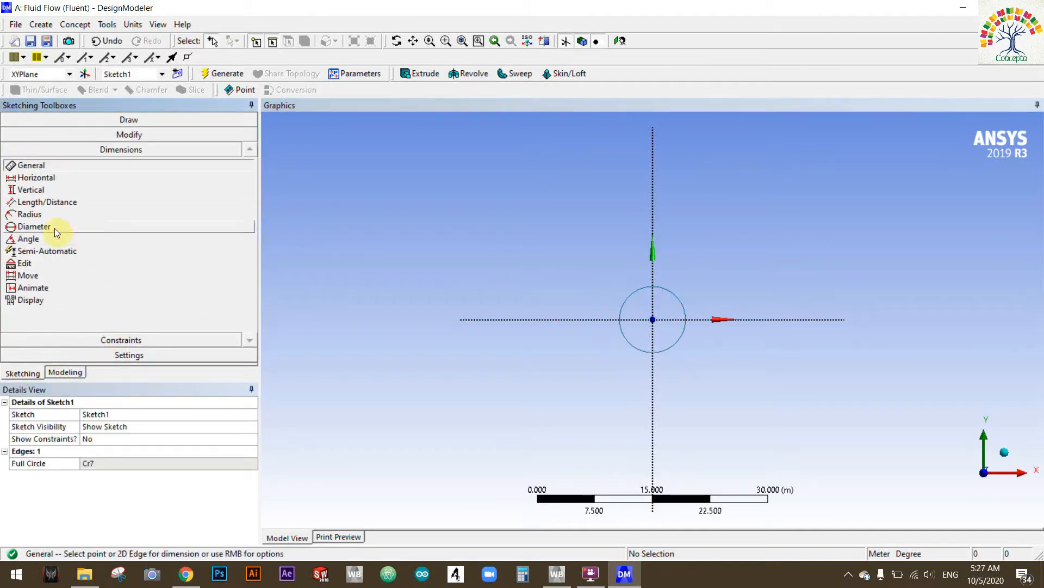
{"action": "left_click", "coordinate": [33, 226]}
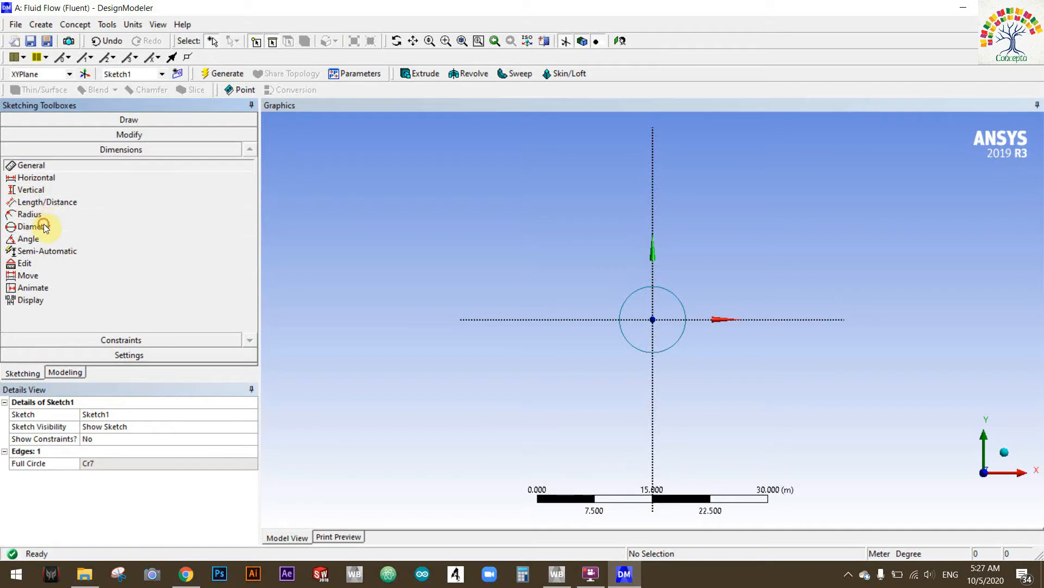
{"action": "left_click", "coordinate": [622, 334]}
{"action": "left_click", "coordinate": [601, 325]}
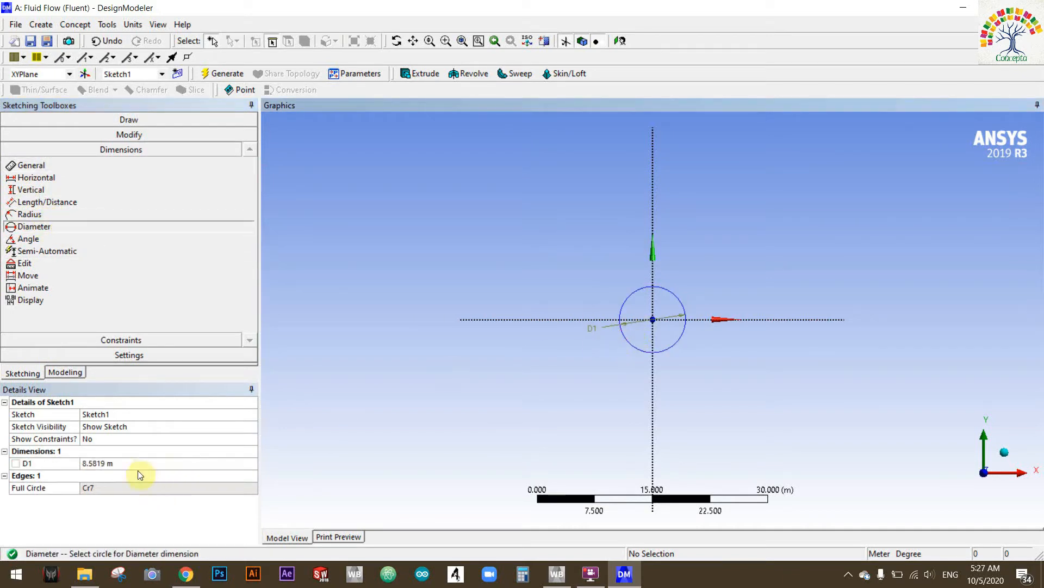
{"action": "left_click", "coordinate": [127, 463]}
{"action": "type", "text": ".1"}
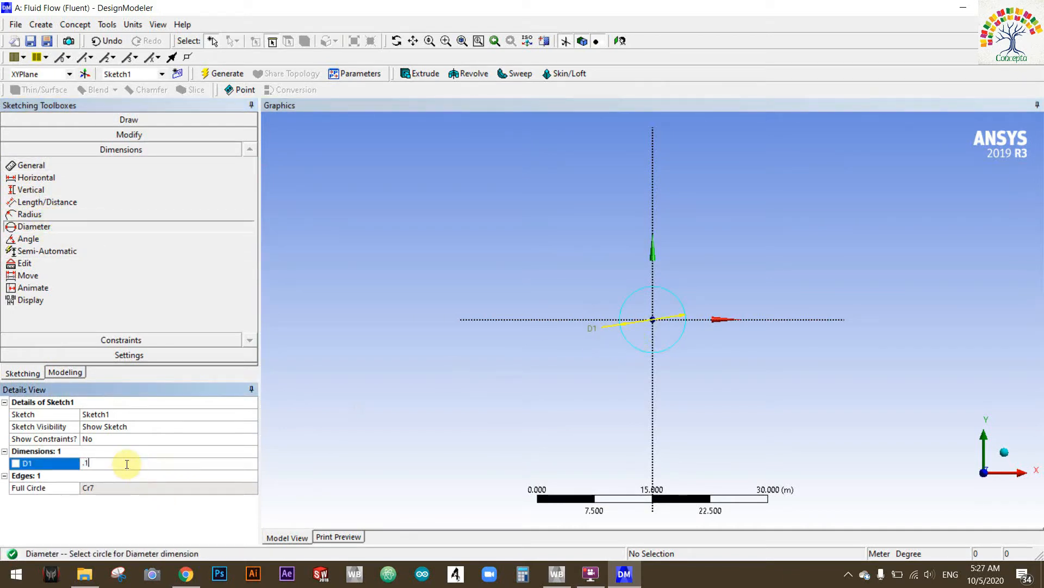
{"action": "key", "text": "Return"}
- Draw a rectangle about 1.74 m wide and 0.89 m high enclosing the circle
{"action": "scroll", "coordinate": [681, 321], "scroll_direction": "up", "scroll_amount": 10}
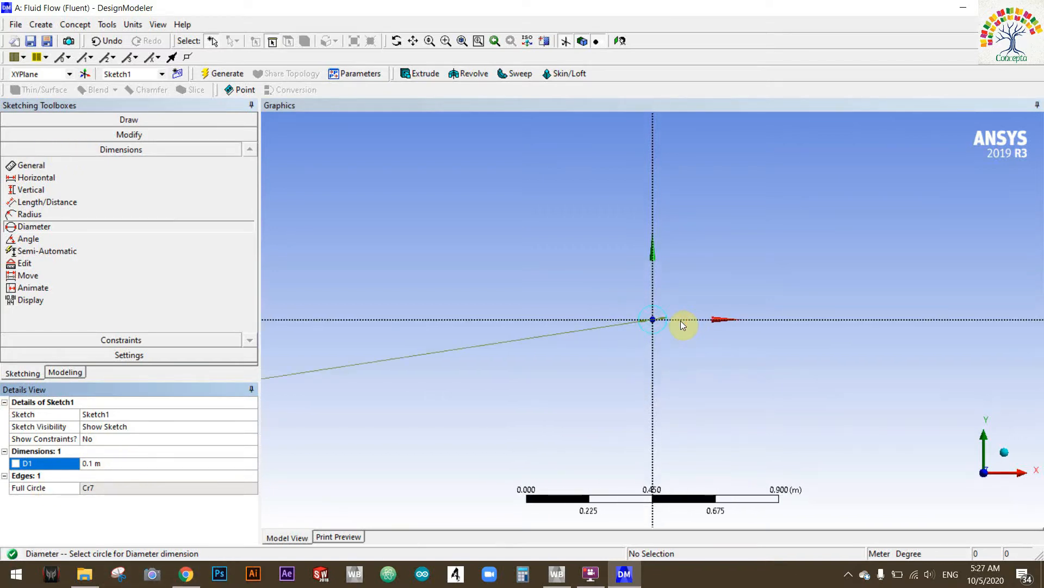
{"action": "left_click", "coordinate": [146, 117]}
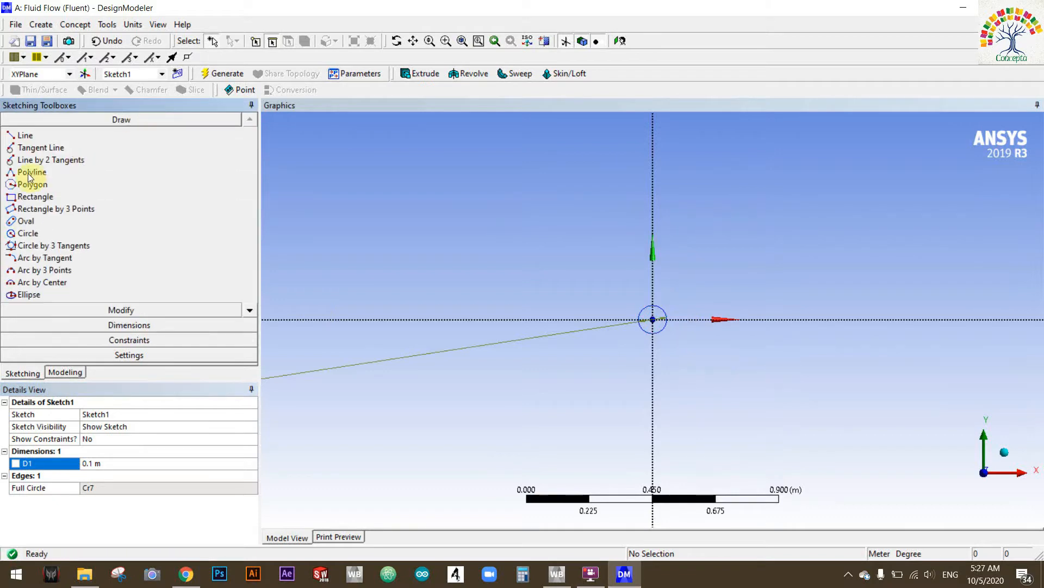
{"action": "left_click", "coordinate": [36, 196]}
{"action": "left_click", "coordinate": [458, 208]}
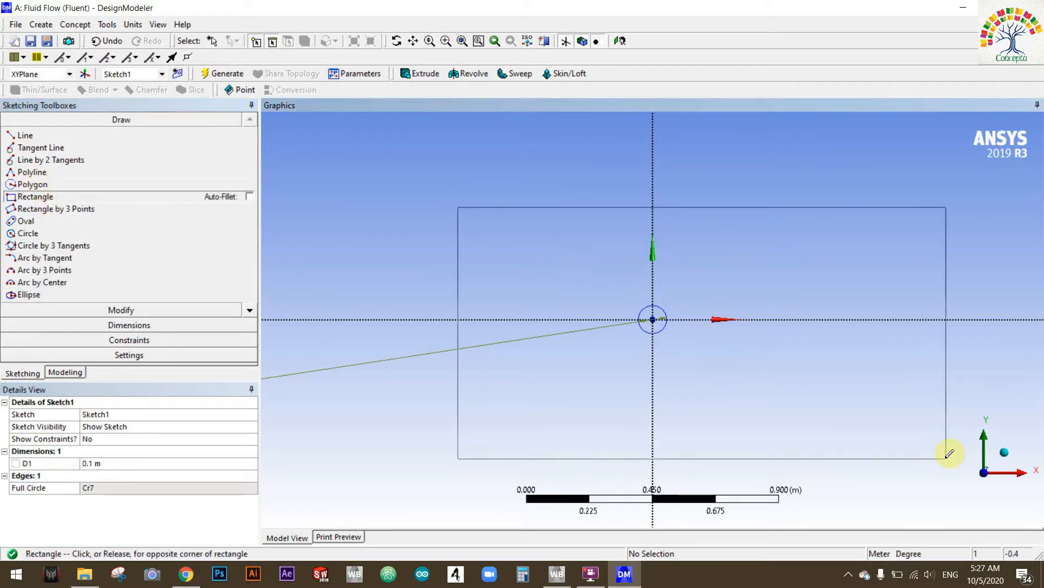
{"action": "left_click", "coordinate": [946, 457]}
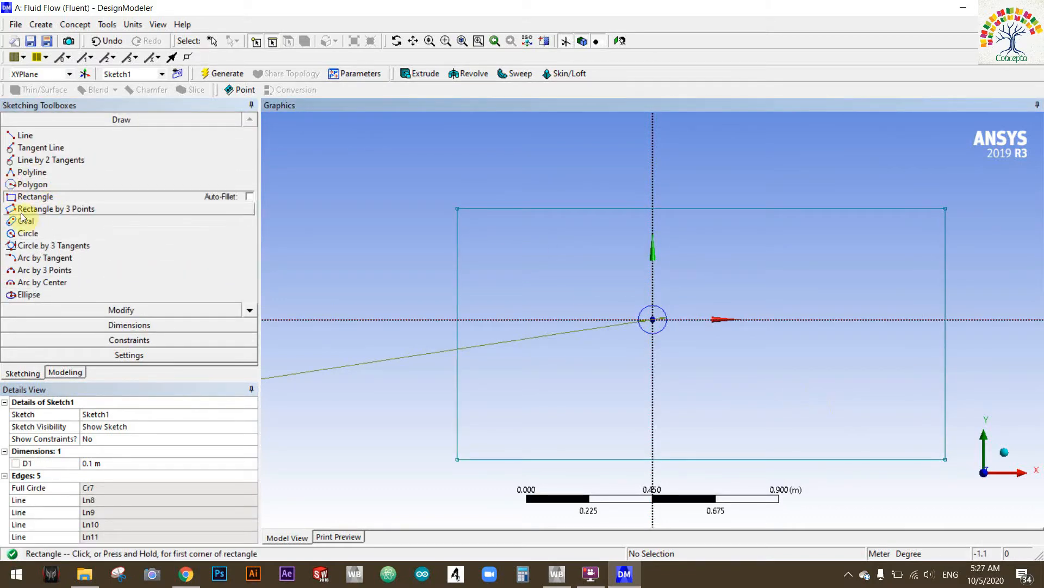
- Add a horizontal dimension from the rectangle's left edge to the vertical axis and set it to 0.5 m
{"action": "left_click", "coordinate": [129, 326]}
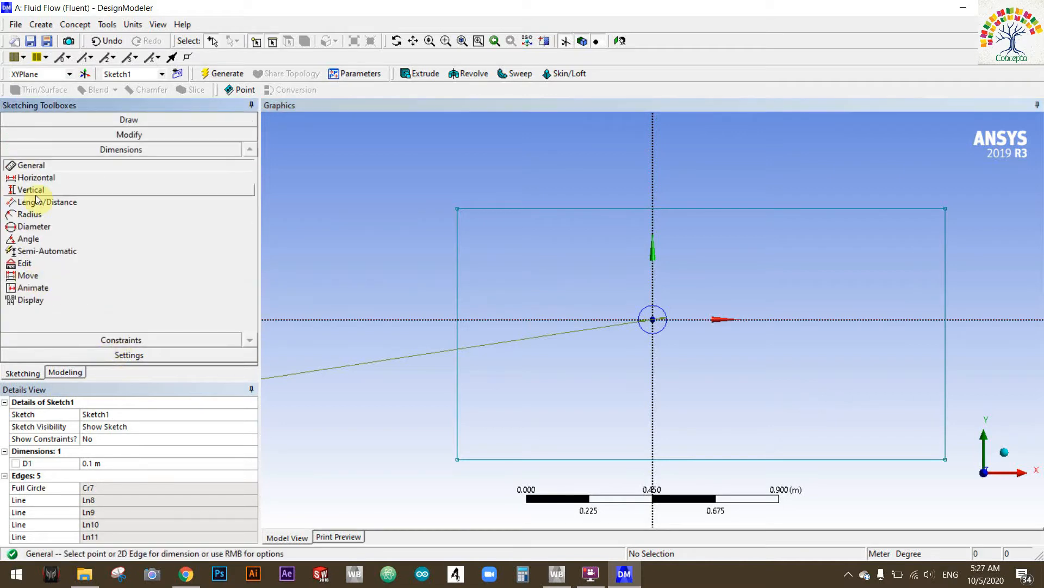
{"action": "left_click", "coordinate": [42, 178]}
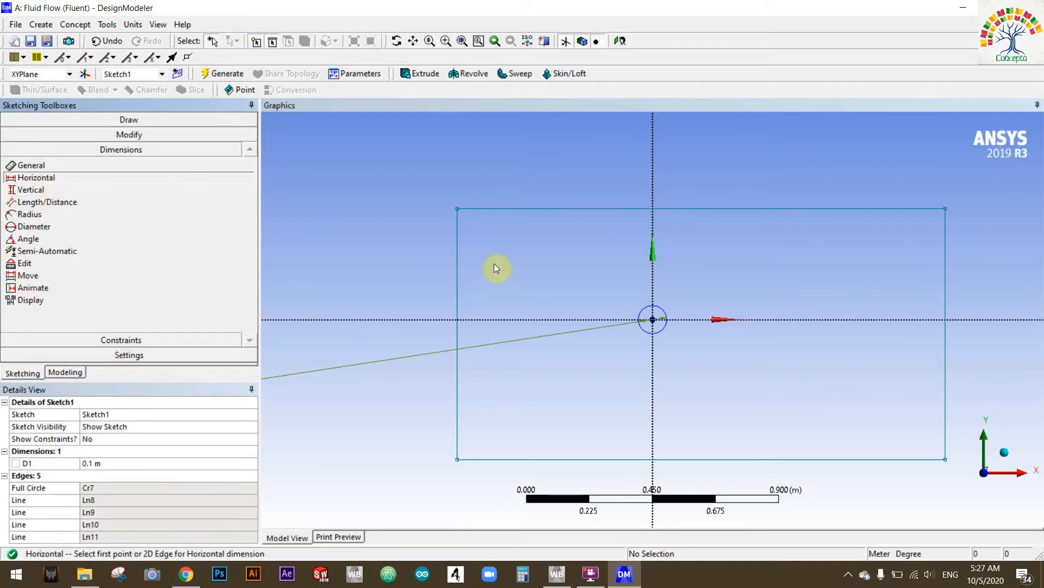
{"action": "left_click", "coordinate": [457, 255]}
{"action": "left_click", "coordinate": [652, 237]}
{"action": "left_click", "coordinate": [557, 233]}
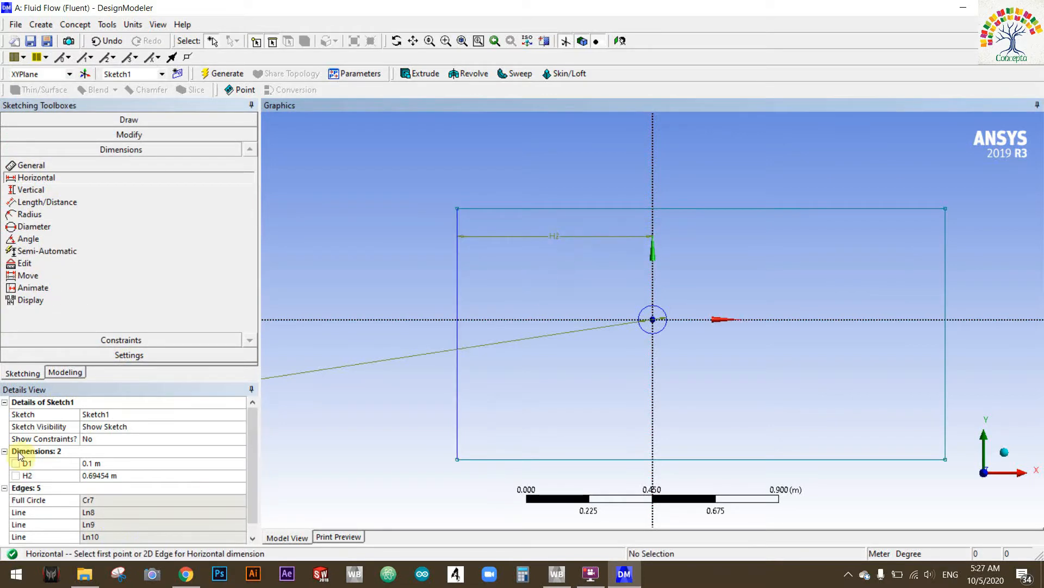
{"action": "left_click", "coordinate": [98, 475]}
{"action": "type", "text": "0."}
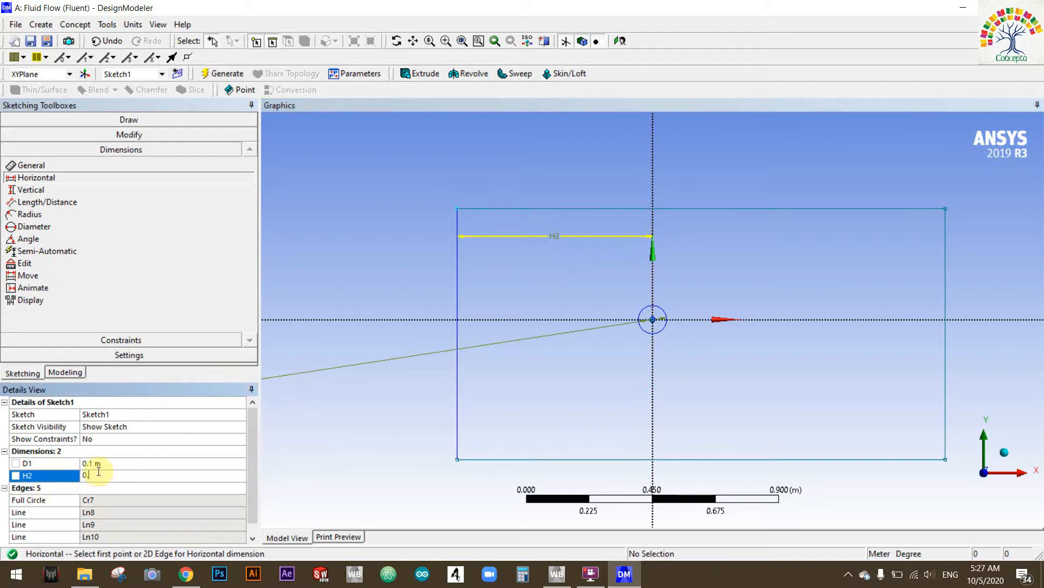
{"action": "type", "text": "5"}
{"action": "key", "text": "Return"}
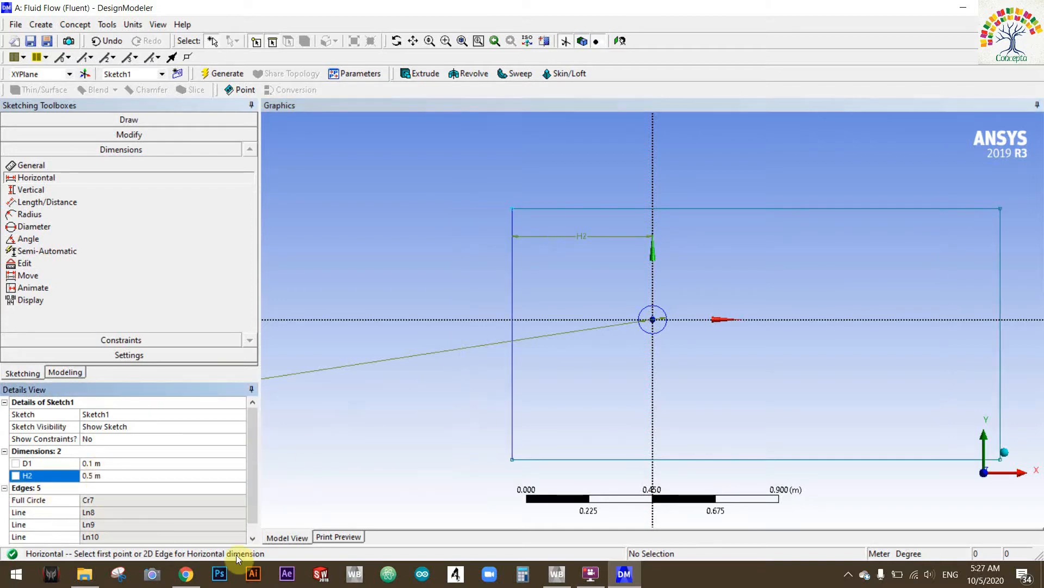
- Add a horizontal dimension between the rectangle's left and right edges and set its width to 1 m
{"action": "left_click", "coordinate": [512, 296]}
{"action": "left_click", "coordinate": [1000, 270]}
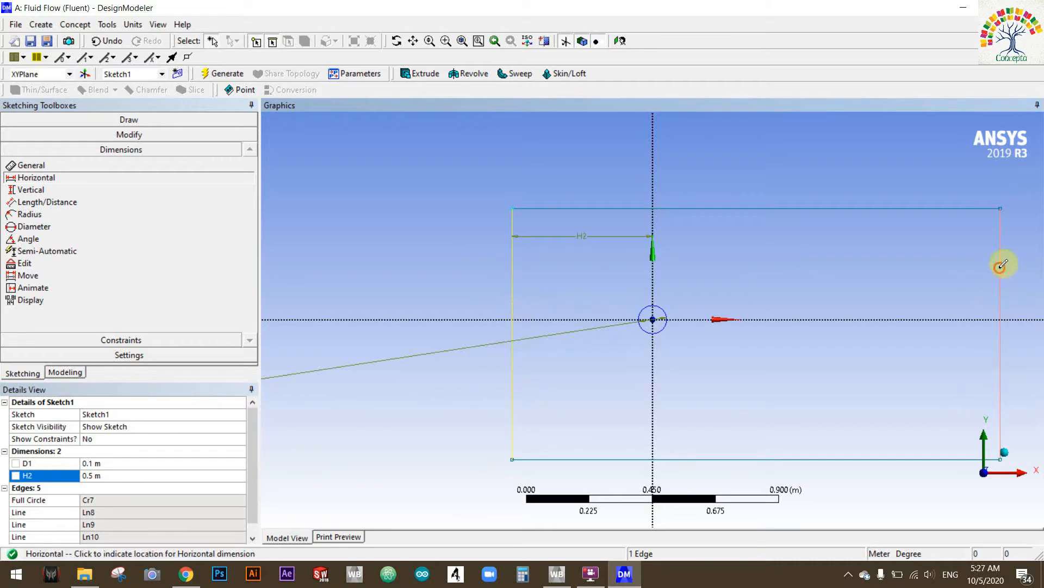
{"action": "left_click", "coordinate": [540, 164]}
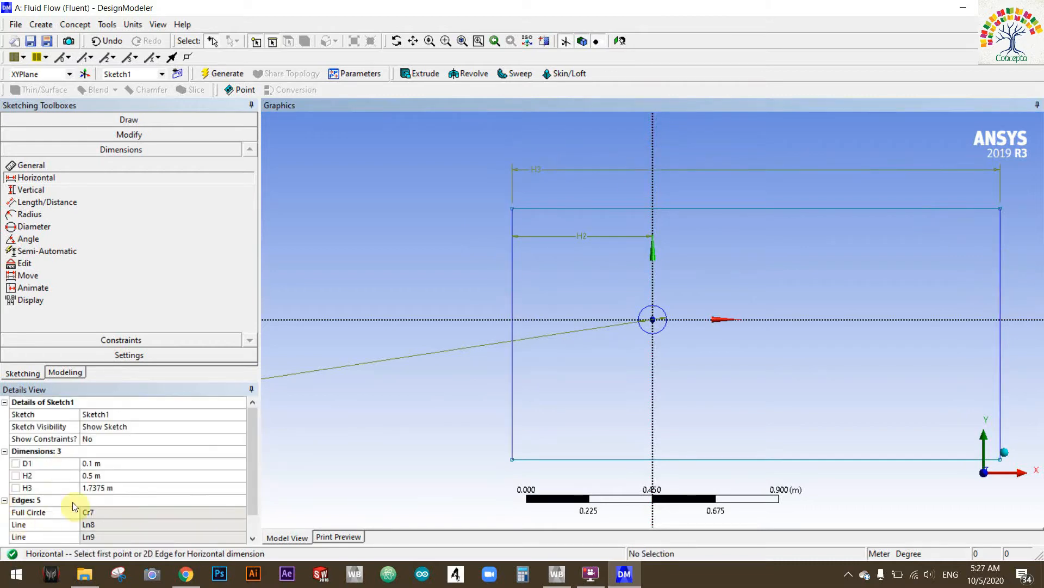
{"action": "left_click", "coordinate": [107, 487]}
{"action": "type", "text": "1"}
{"action": "key", "text": "Return"}
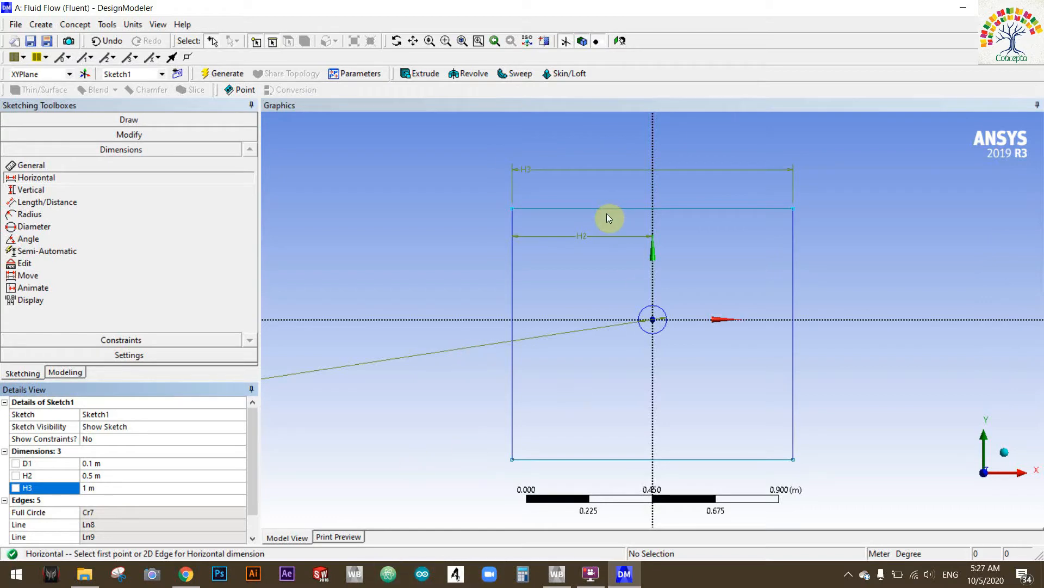
- Add a vertical dimension between the rectangle's top and bottom edges and set its height to 0.5 m
{"action": "left_click", "coordinate": [33, 191]}
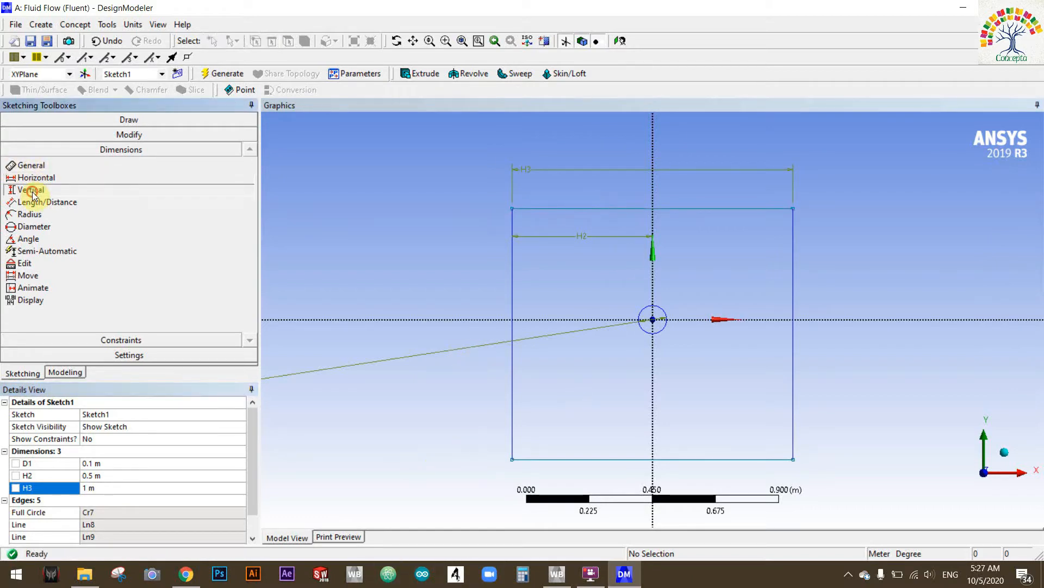
{"action": "left_click", "coordinate": [542, 210]}
{"action": "left_click", "coordinate": [548, 458]}
{"action": "left_click", "coordinate": [399, 380]}
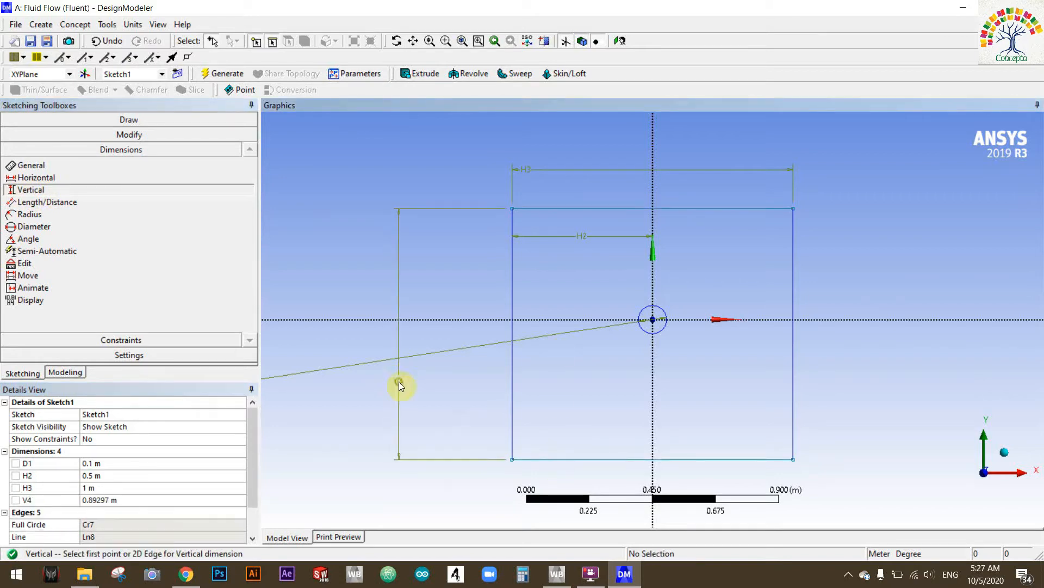
{"action": "left_click", "coordinate": [110, 498]}
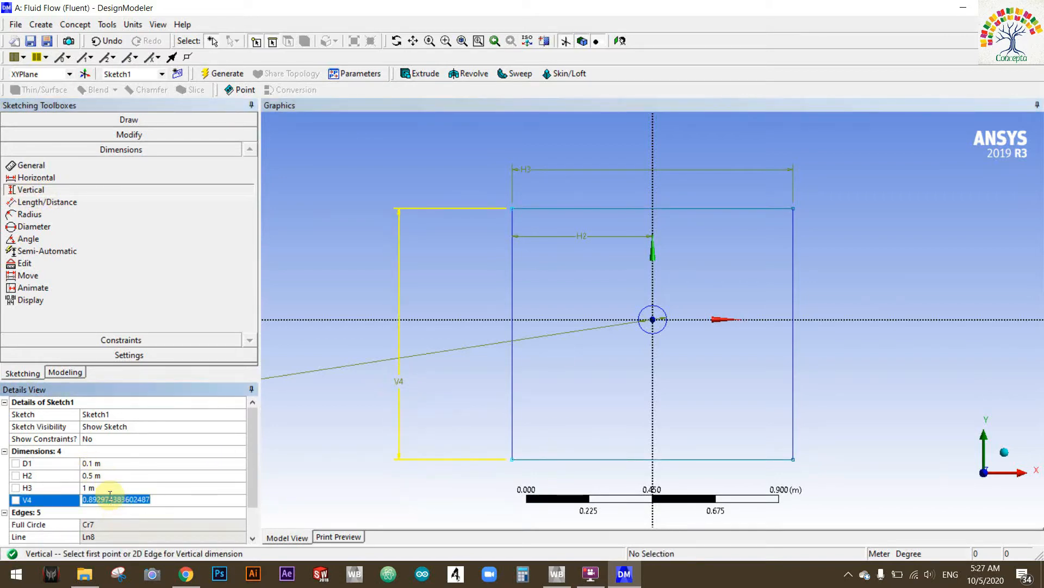
{"action": "type", "text": "0.5"}
{"action": "key", "text": "Return"}
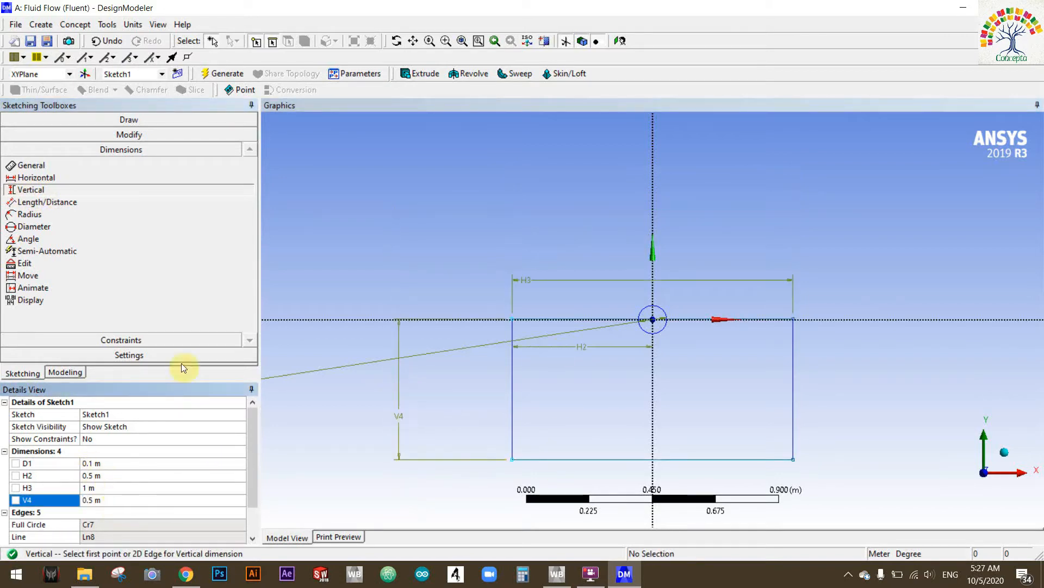
- Add a vertical dimension between the rectangle's bottom edge and the horizontal axis and set it to 0.25 m
{"action": "left_click", "coordinate": [545, 460]}
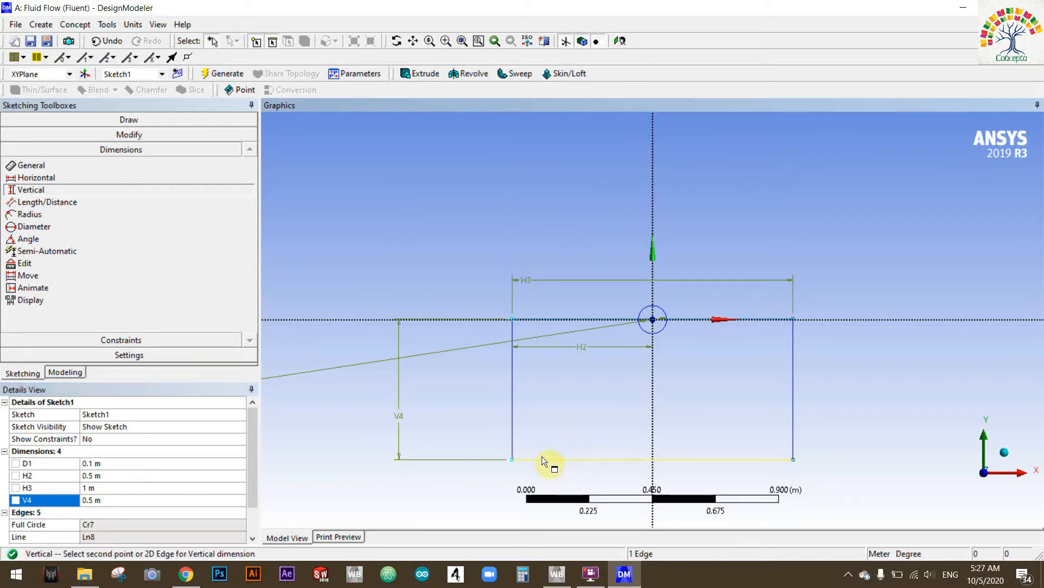
{"action": "left_click", "coordinate": [334, 318]}
{"action": "left_click", "coordinate": [334, 376]}
{"action": "left_click", "coordinate": [109, 510]}
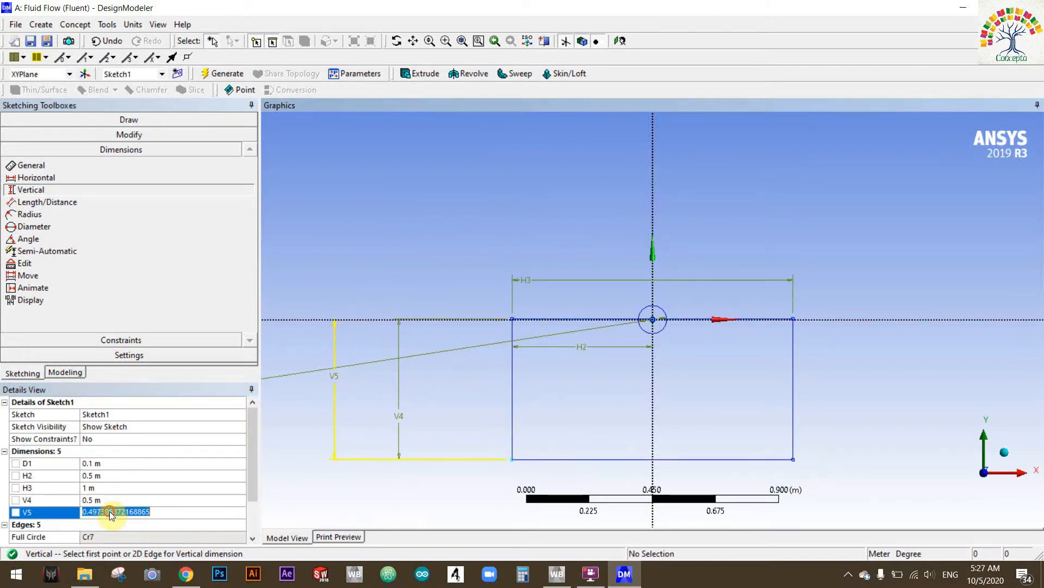
{"action": "type", "text": "0.25"}
{"action": "key", "text": "Return"}
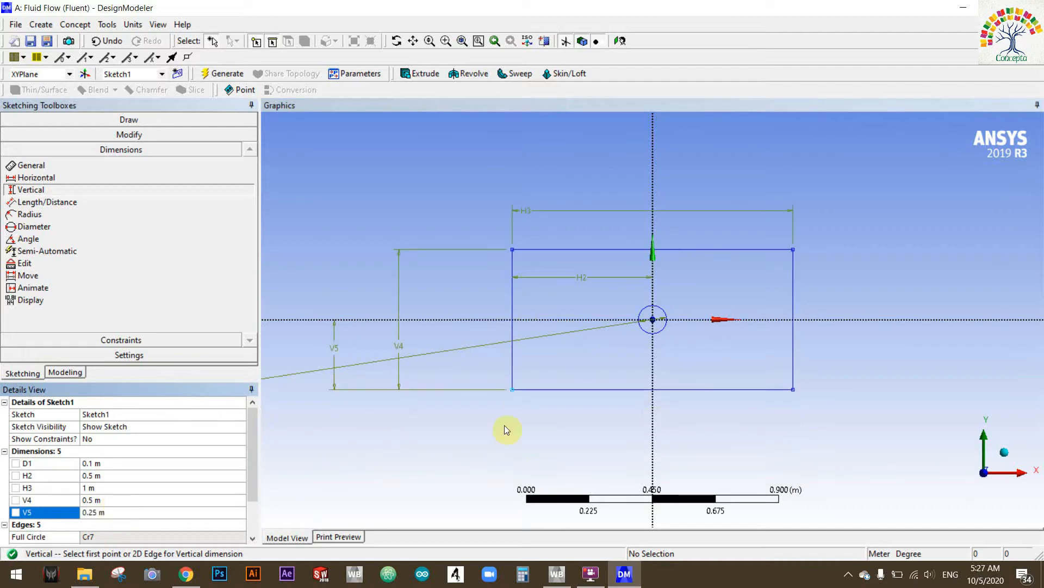
- Create a surface from Sketch1 with the Add Material operation and generate it
{"action": "left_click", "coordinate": [71, 371]}
{"action": "left_click", "coordinate": [27, 131]}
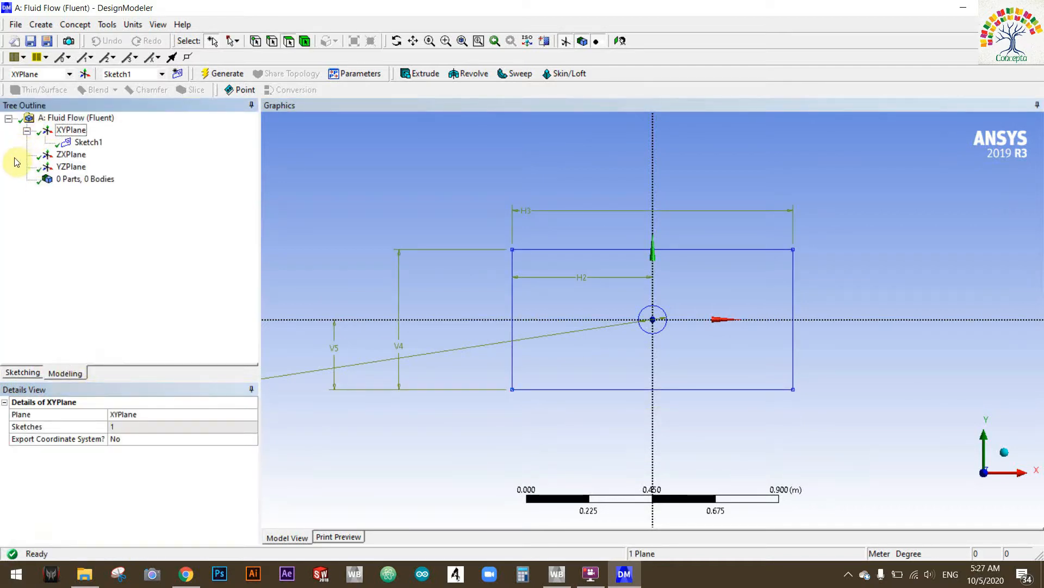
{"action": "left_click", "coordinate": [89, 143]}
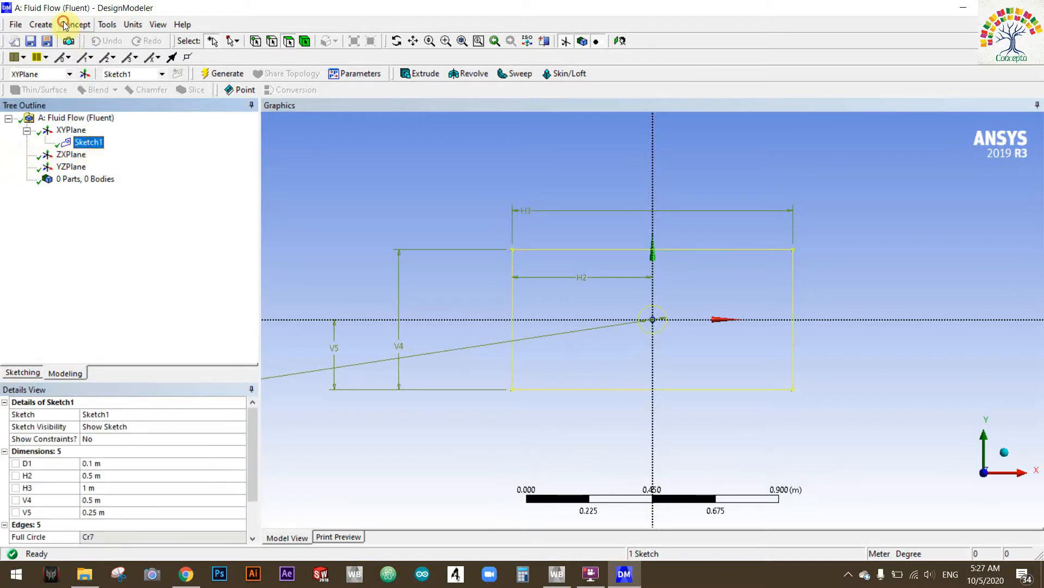
{"action": "left_click", "coordinate": [75, 25]}
{"action": "left_click", "coordinate": [111, 122]}
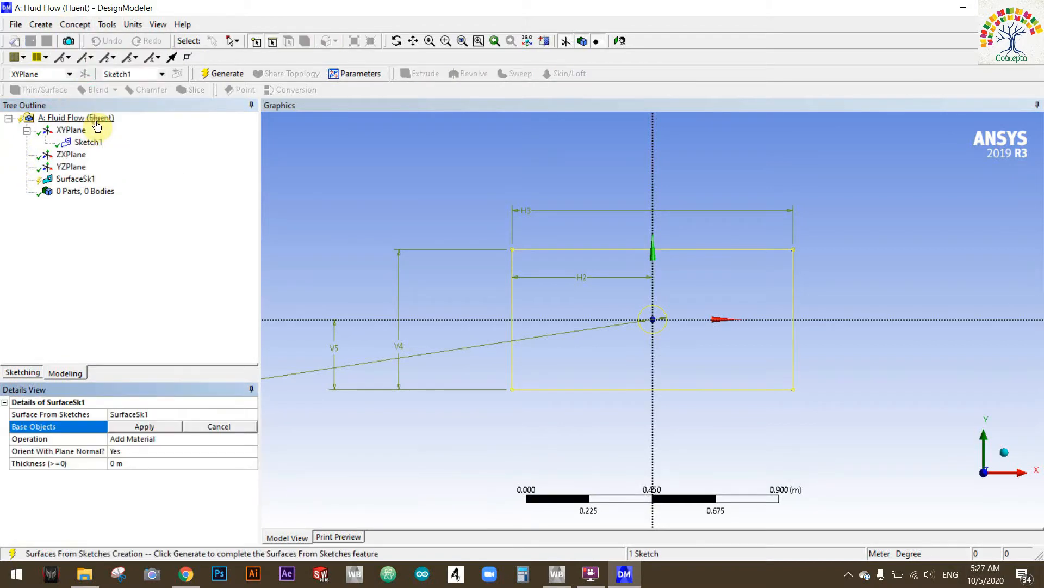
{"action": "left_click", "coordinate": [129, 430]}
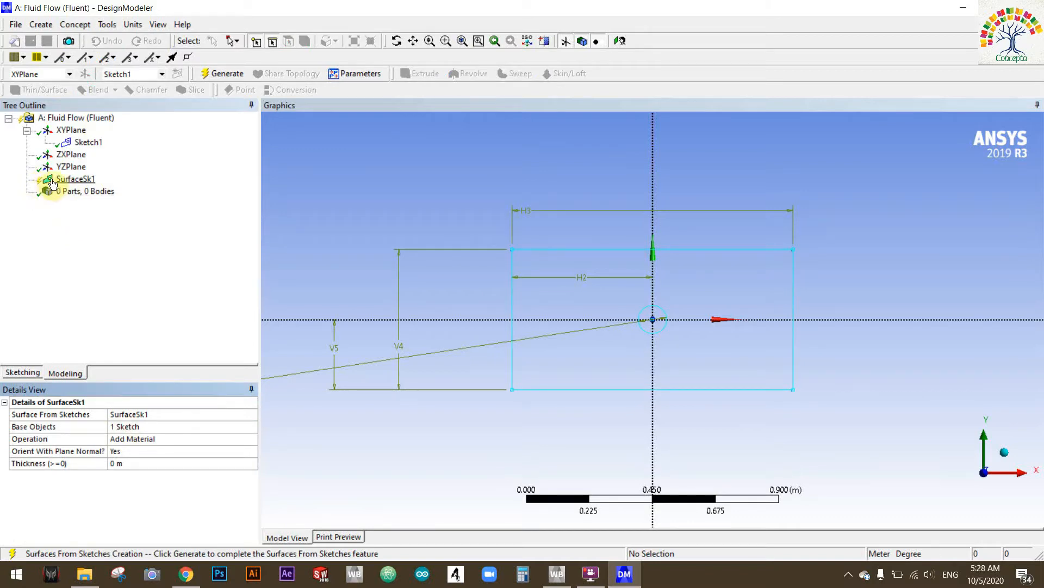
{"action": "right_click", "coordinate": [80, 183]}
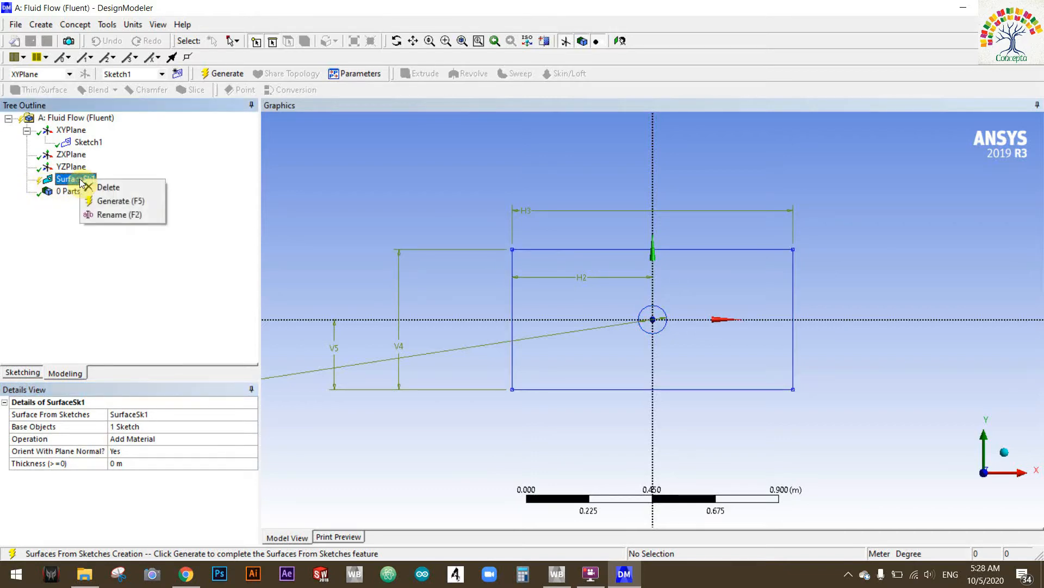
{"action": "left_click", "coordinate": [121, 200]}
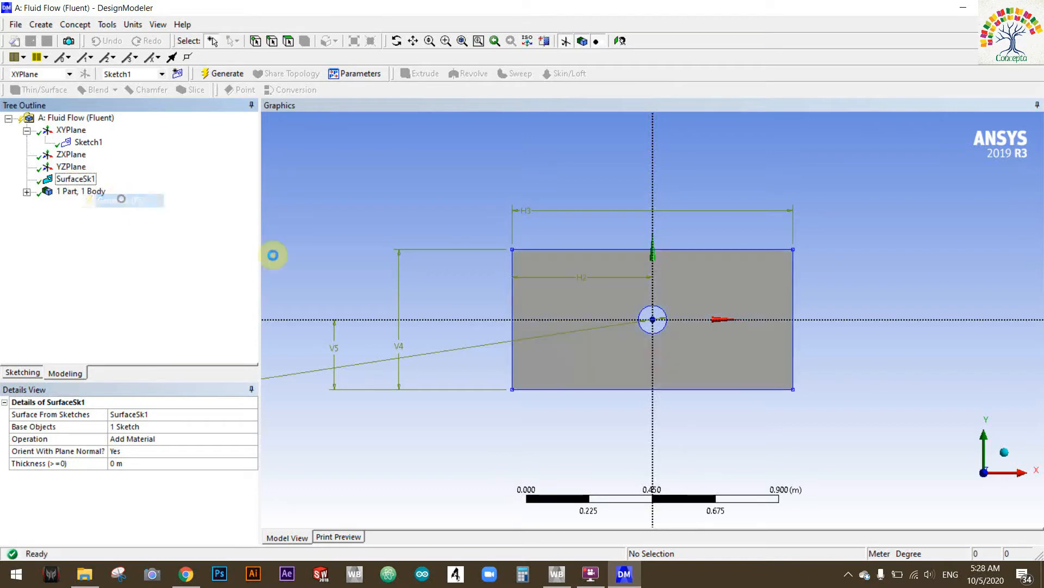
- Set the generated surface body's Fluid/Solid property to Fluid
{"action": "left_click", "coordinate": [27, 192]}
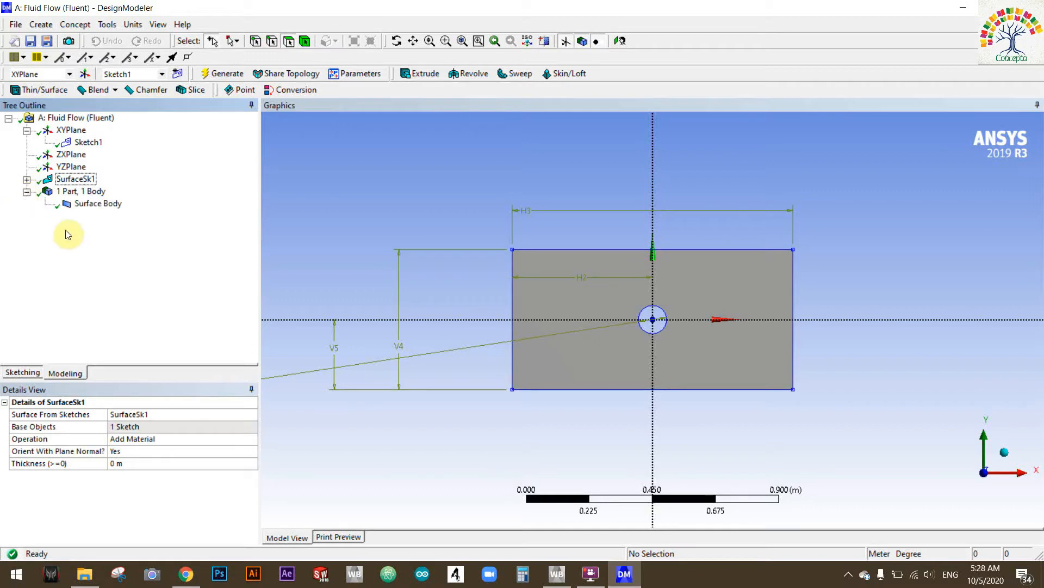
{"action": "left_click", "coordinate": [90, 206]}
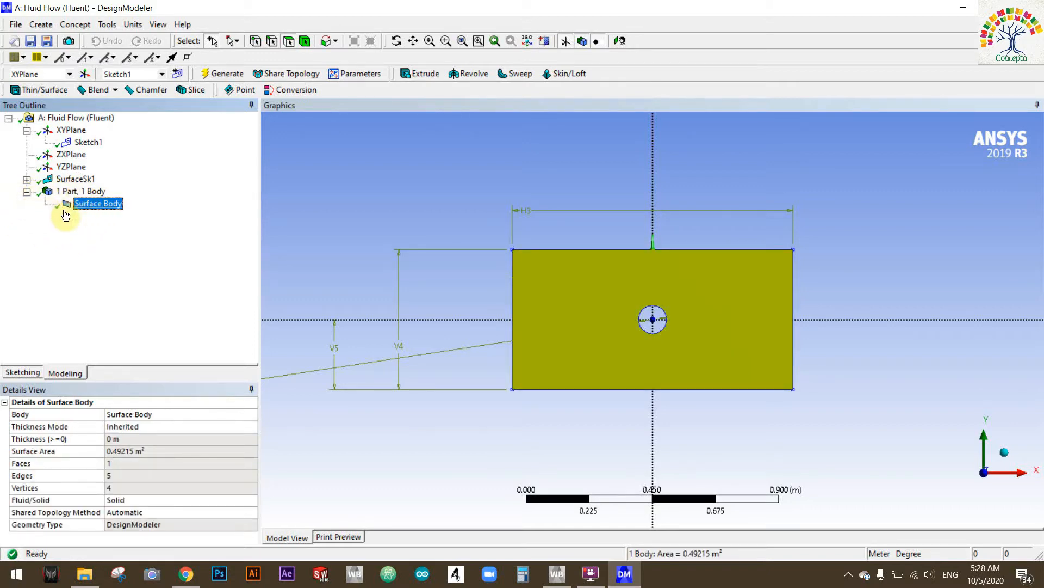
{"action": "left_click", "coordinate": [117, 501]}
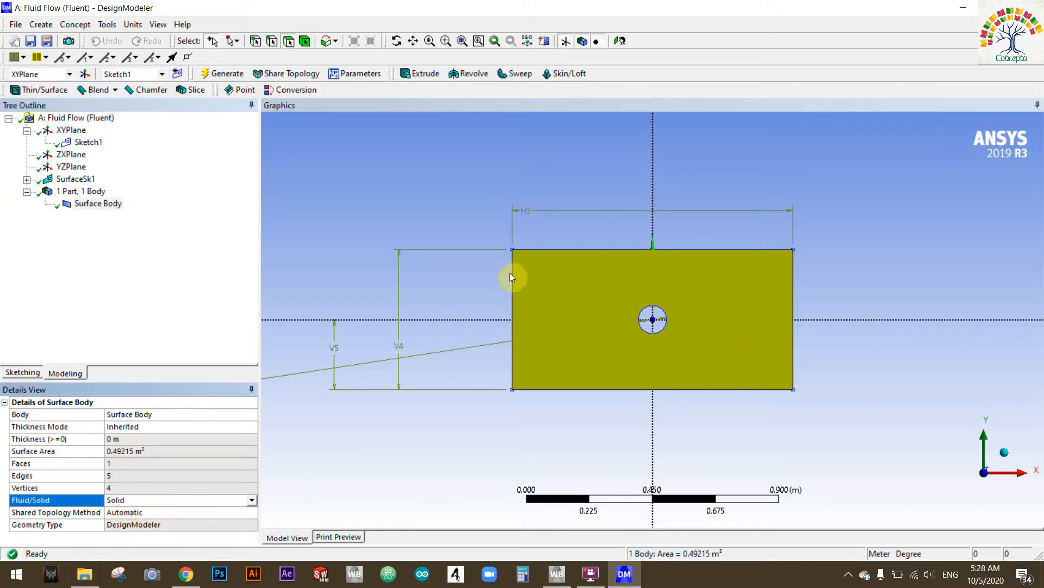
{"action": "left_click", "coordinate": [251, 500]}
{"action": "left_click", "coordinate": [120, 511]}
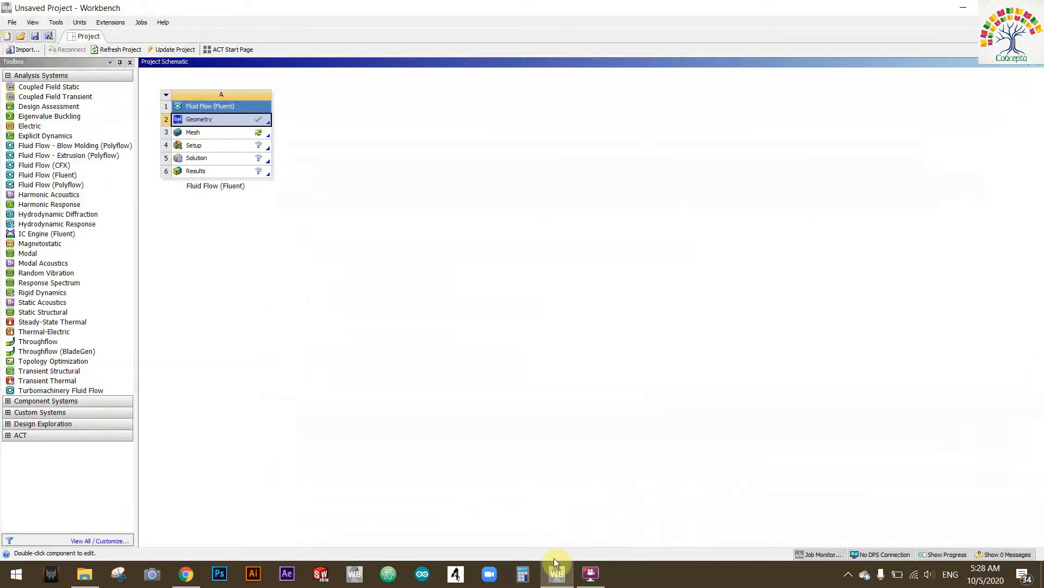
- Open the Fluent system's Mesh cell from the Workbench project schematic in Meshing and dismiss the usage tips
{"action": "left_click", "coordinate": [591, 573]}
{"action": "left_click", "coordinate": [591, 574]}
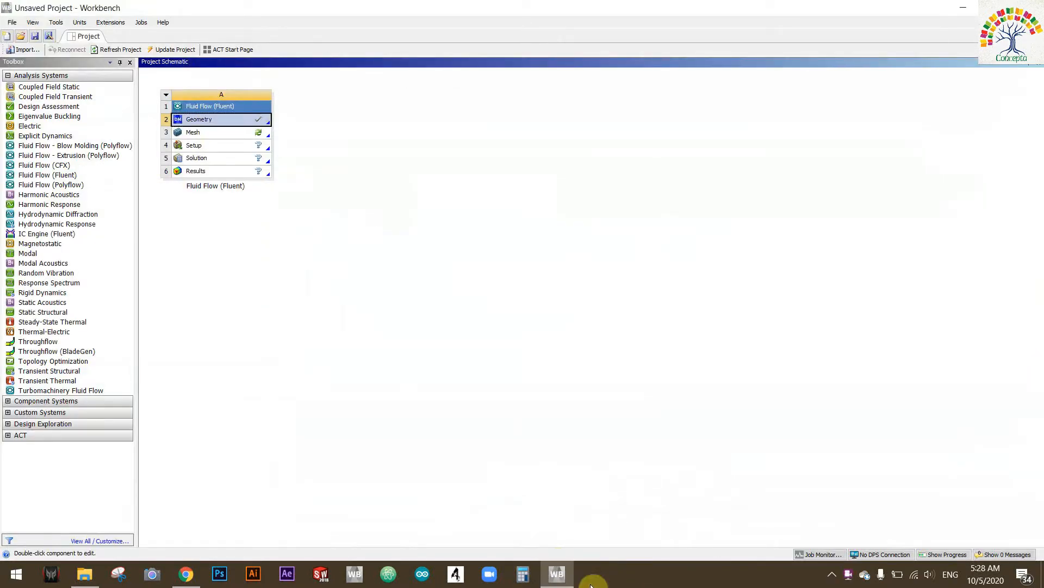
{"action": "double_click", "coordinate": [216, 132]}
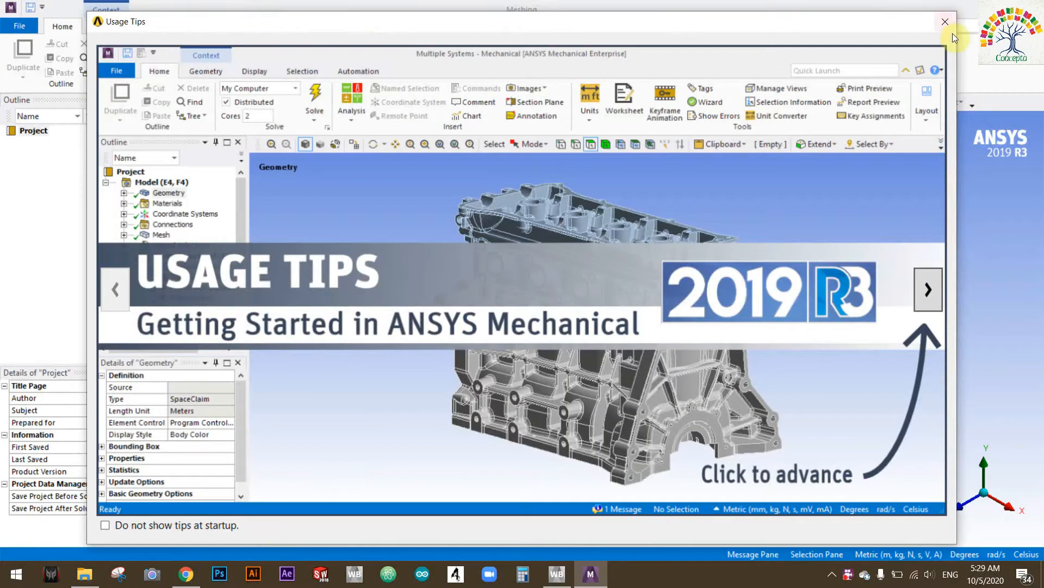
{"action": "left_click", "coordinate": [945, 24]}
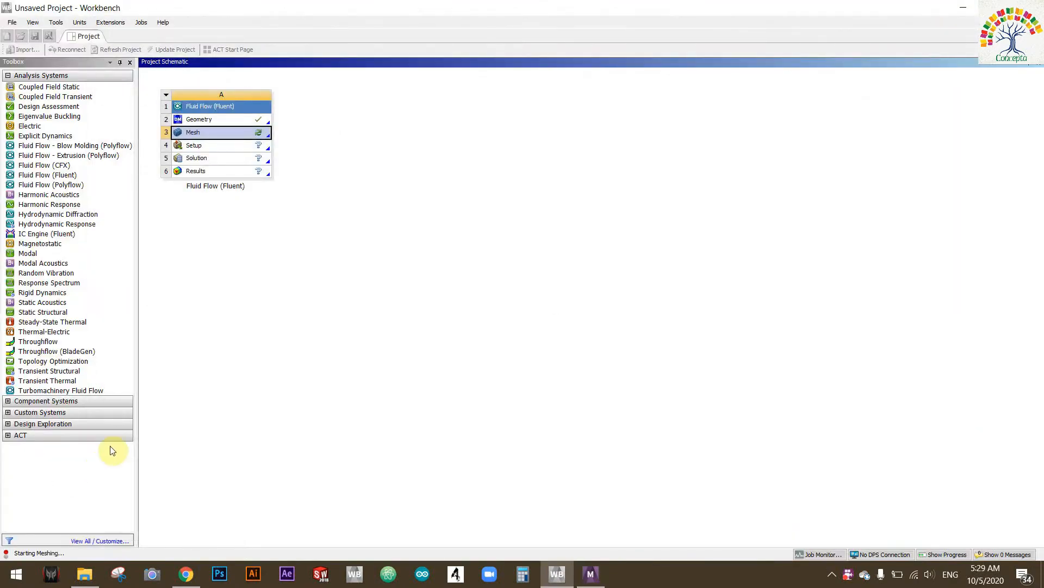
{"action": "left_click", "coordinate": [590, 574]}
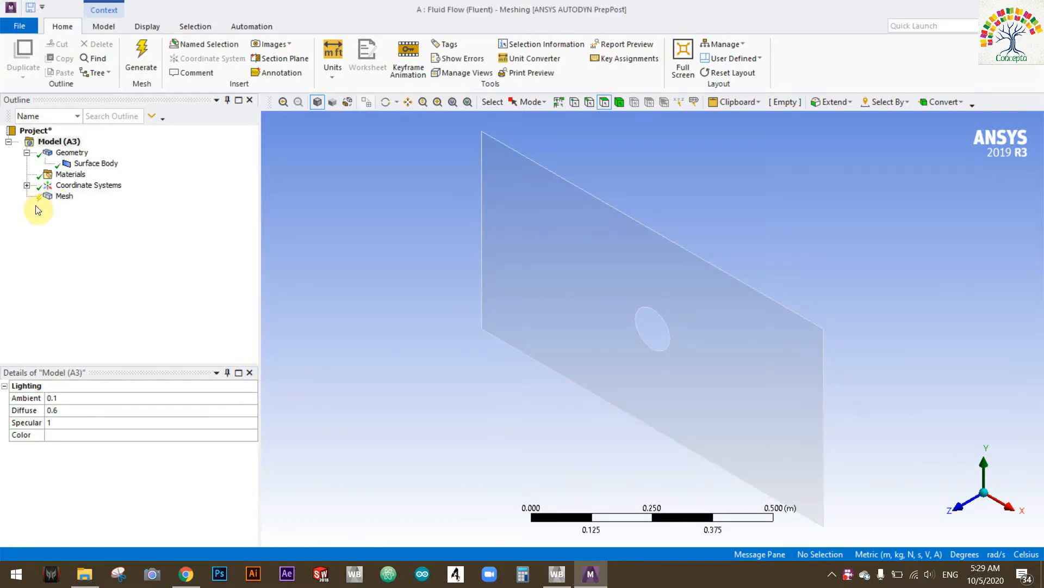
- Generate the mesh with the default element size and examine it face-on around the circular hole
{"action": "right_click", "coordinate": [64, 197]}
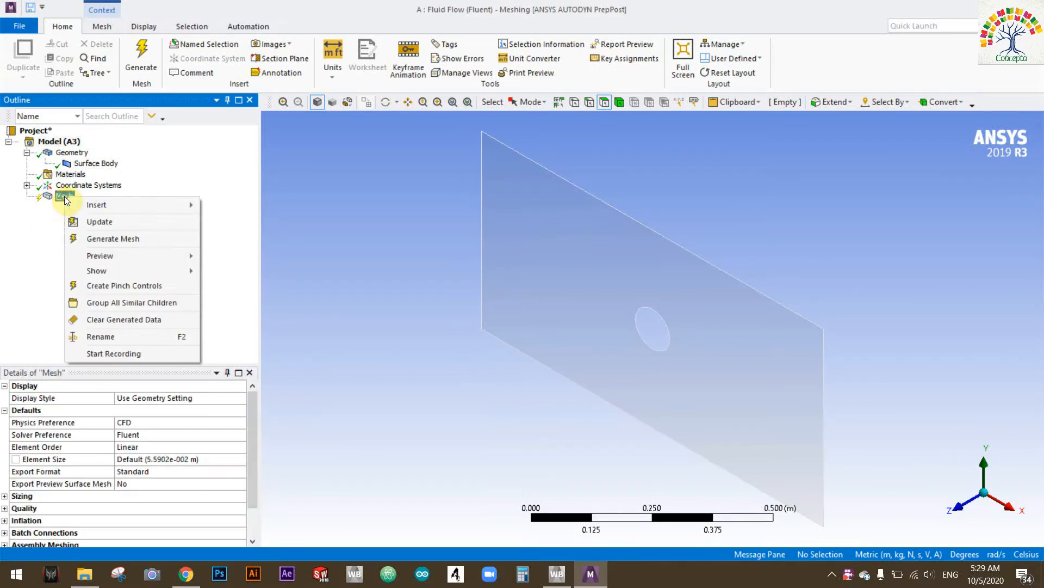
{"action": "left_click", "coordinate": [110, 239]}
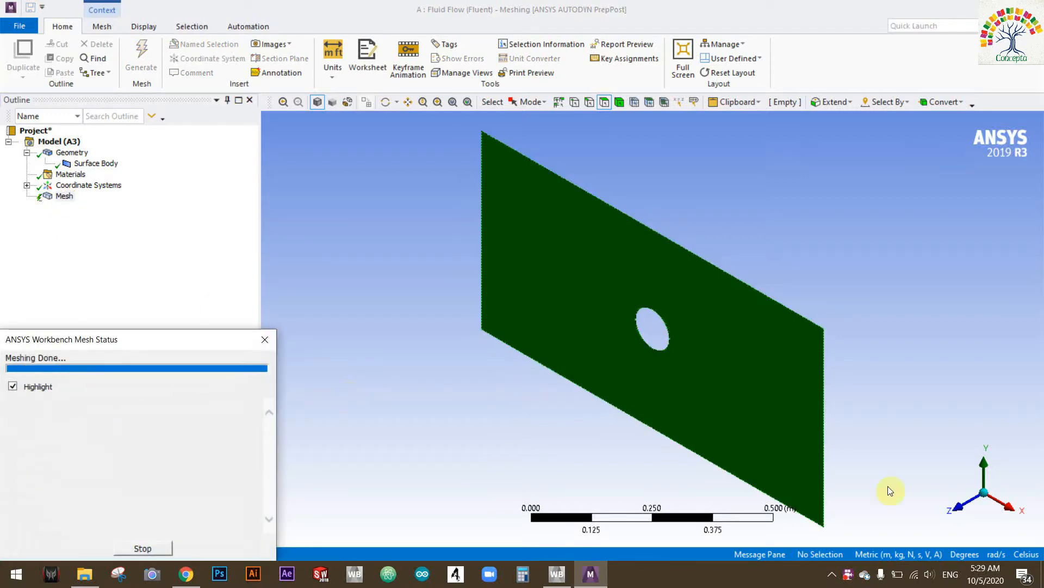
{"action": "left_click", "coordinate": [961, 508]}
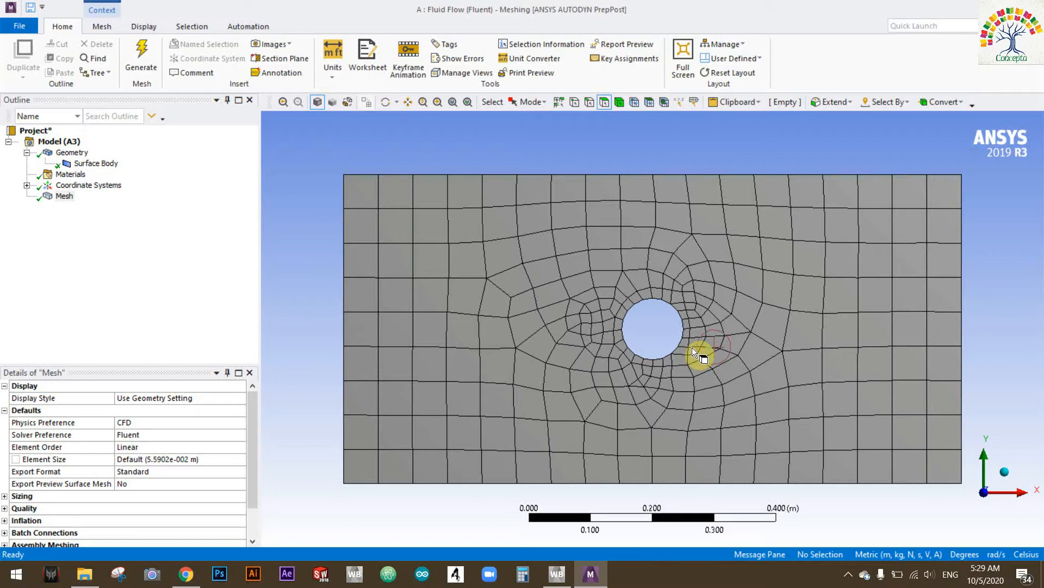
{"action": "scroll", "coordinate": [692, 347], "scroll_direction": "up", "scroll_amount": 3}
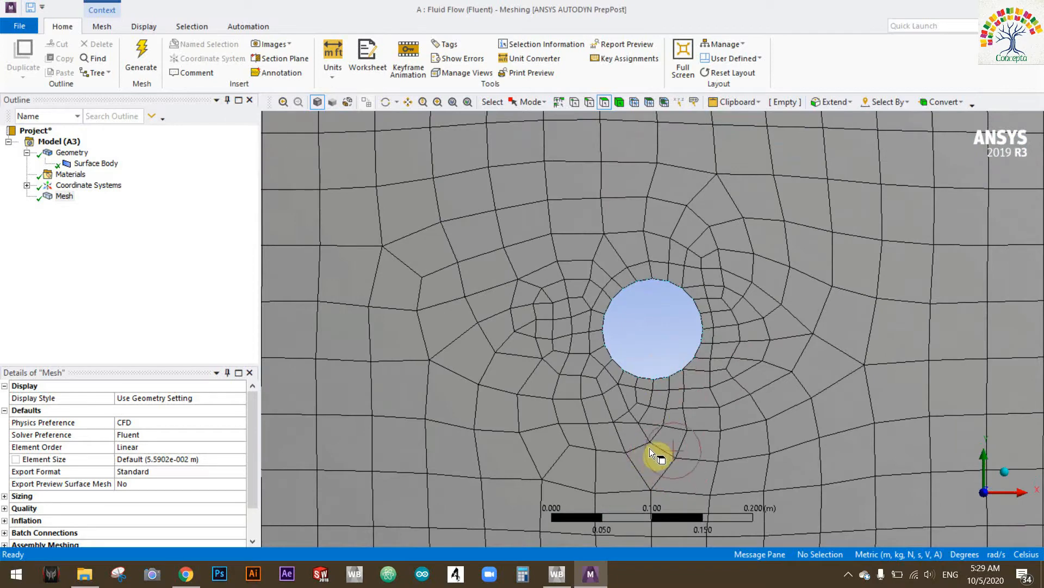
{"action": "scroll", "coordinate": [694, 429], "scroll_direction": "down", "scroll_amount": 2}
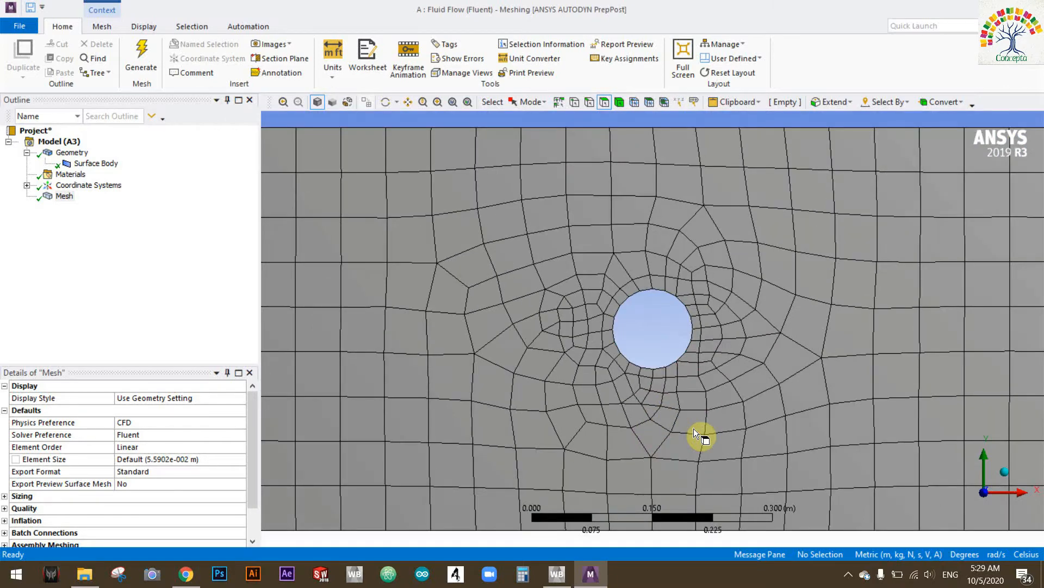
{"action": "scroll", "coordinate": [693, 429], "scroll_direction": "down", "scroll_amount": 1}
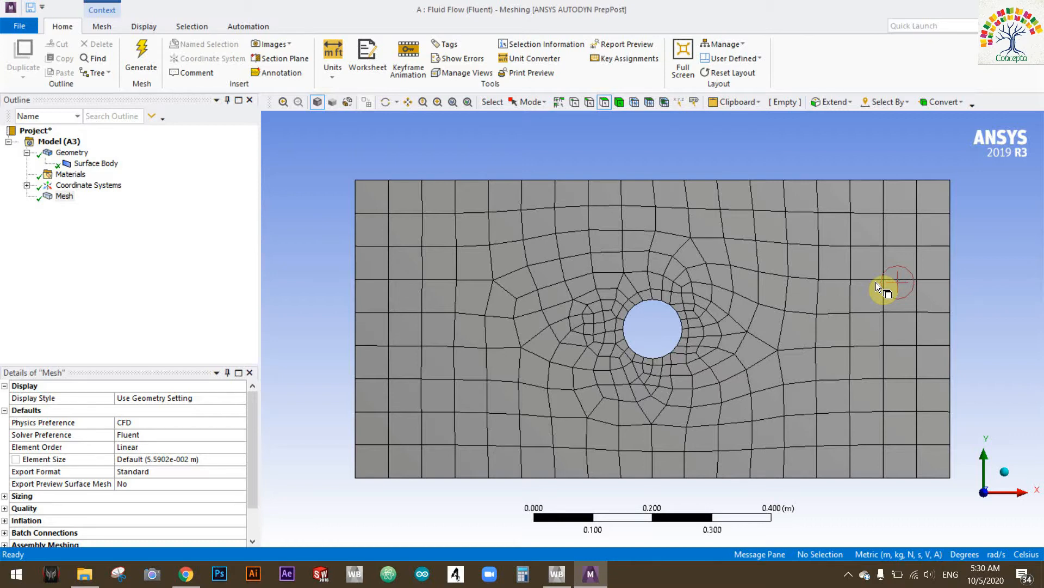
{"action": "left_click", "coordinate": [67, 199]}
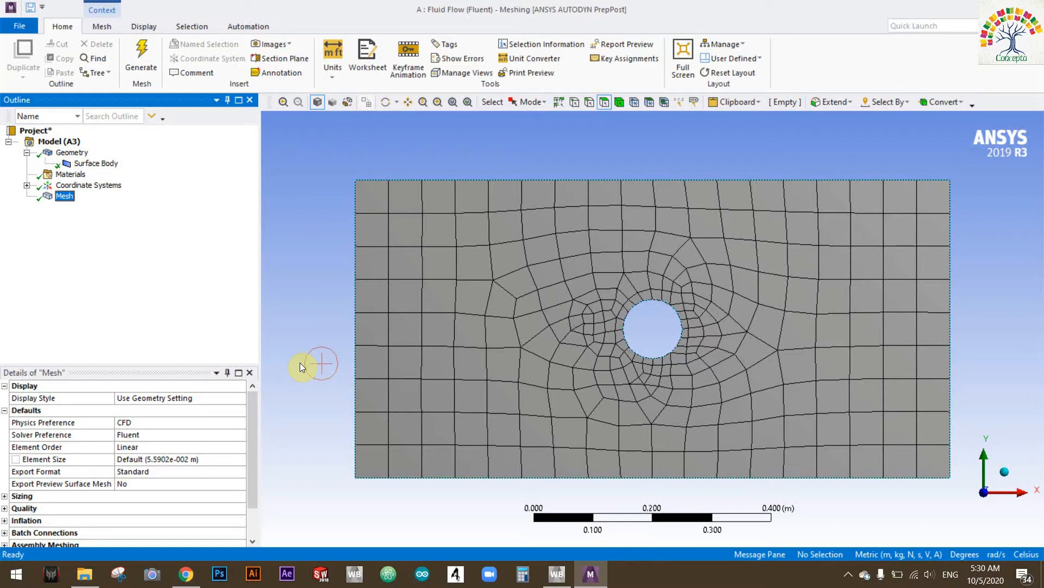
{"action": "left_click", "coordinate": [581, 580]}
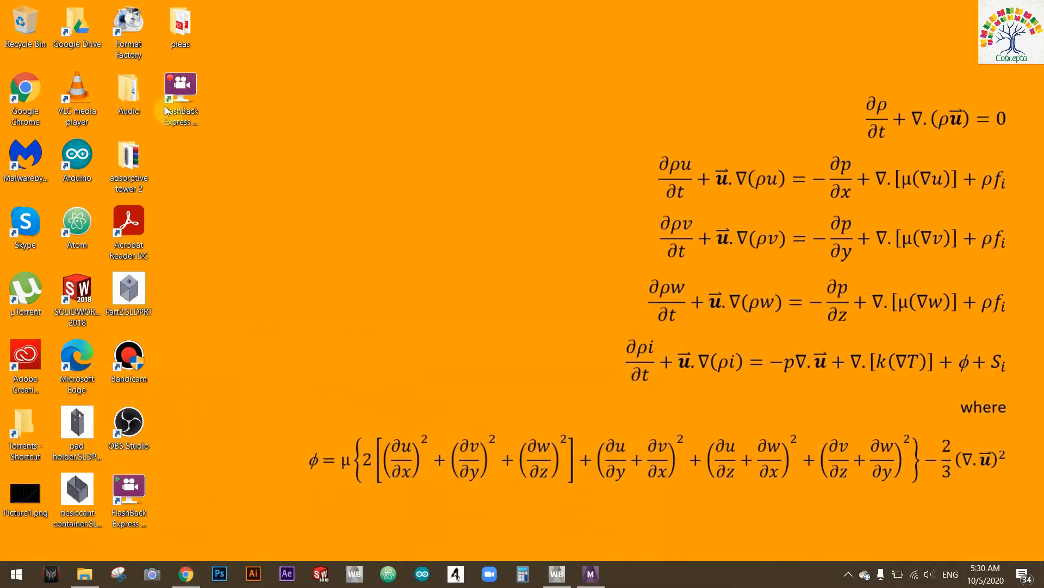
{"action": "double_click", "coordinate": [167, 110]}
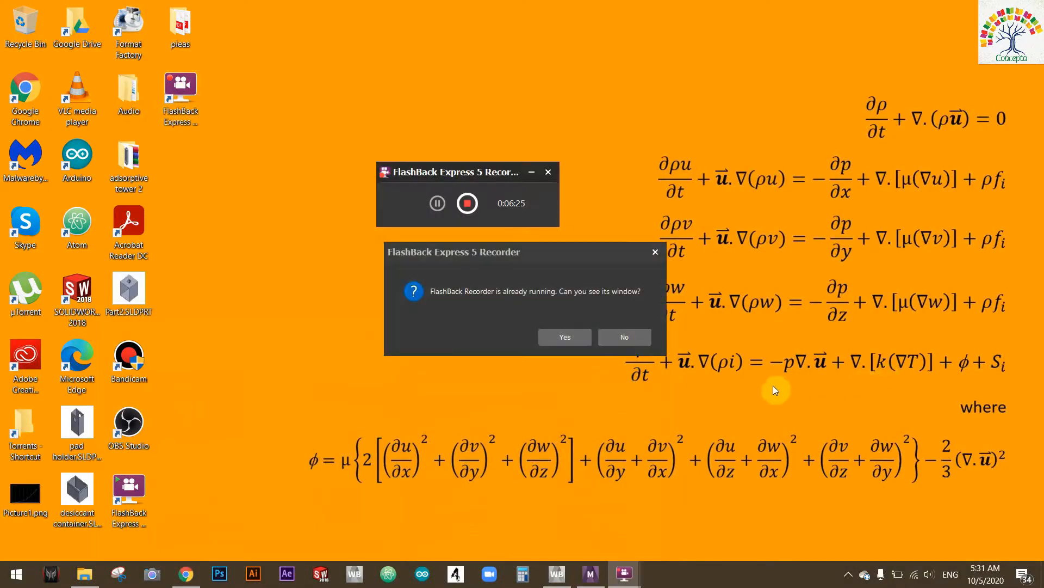
{"action": "left_click", "coordinate": [578, 338]}
{"action": "left_click", "coordinate": [591, 576]}
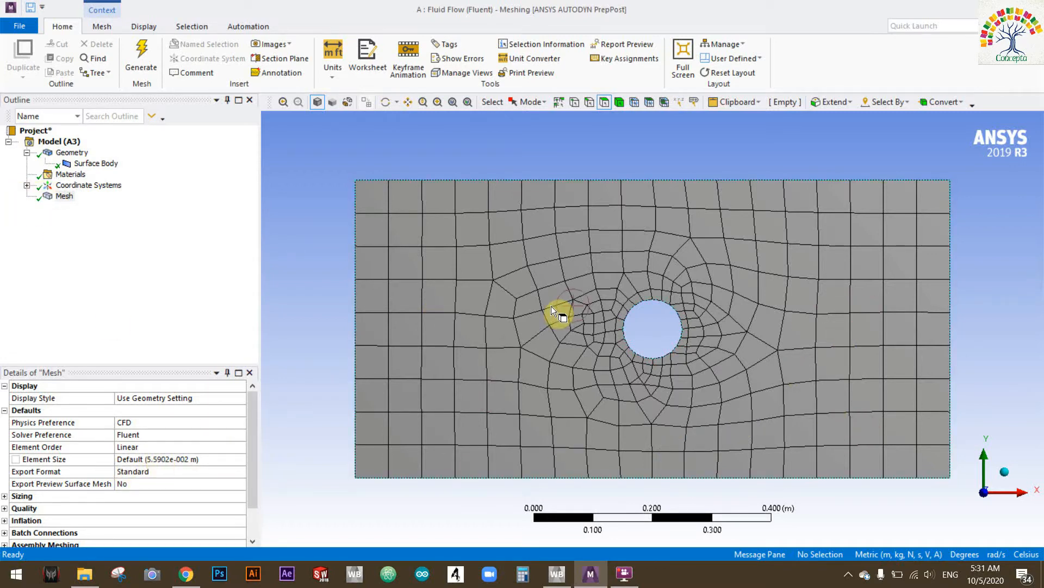
- Set the mesh element size to 0.025 m and regenerate the mesh
{"action": "left_click", "coordinate": [194, 459]}
{"action": "type", "text": "0.025"}
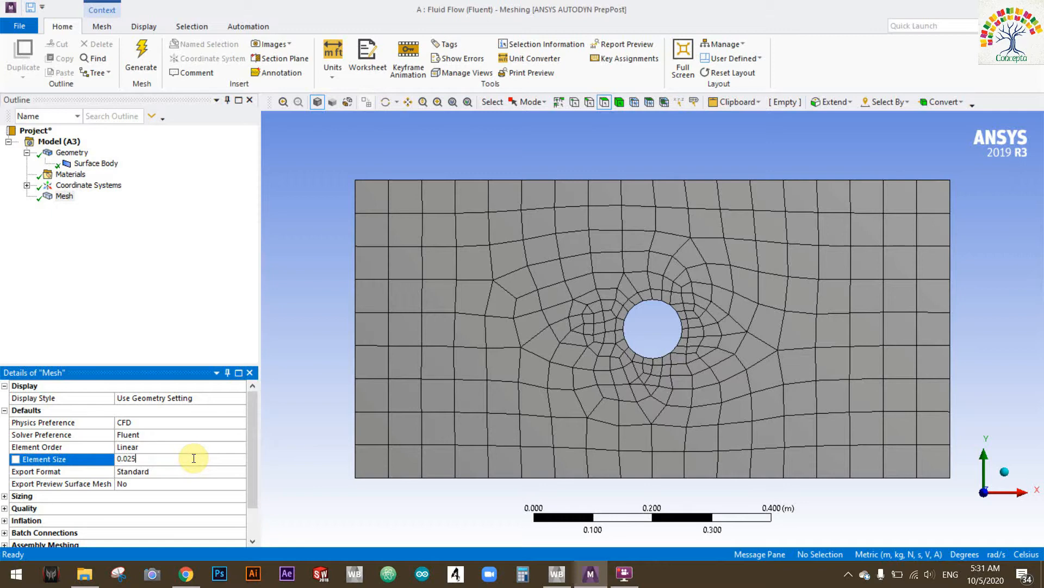
{"action": "key", "text": "Return"}
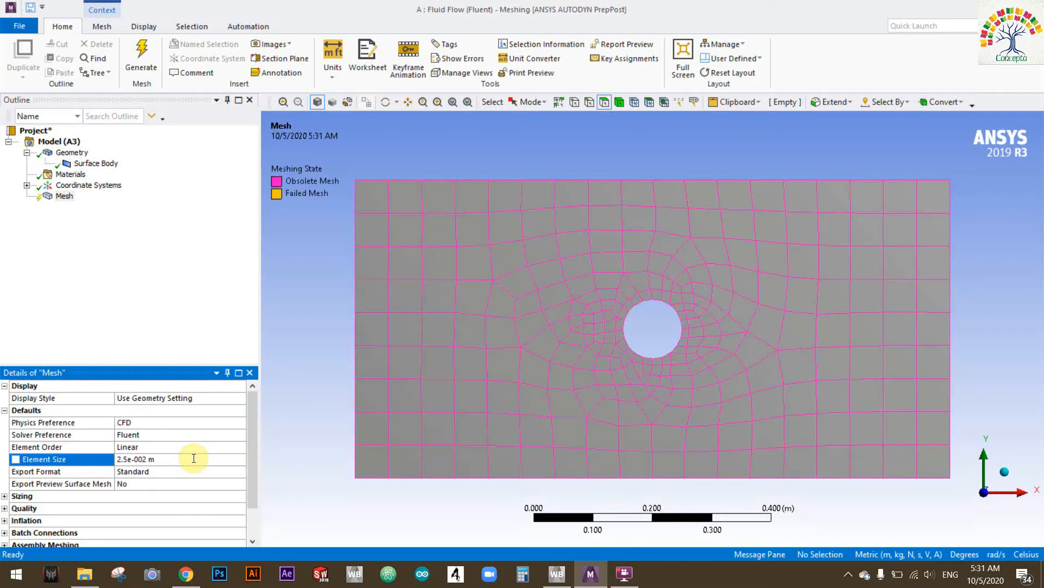
{"action": "right_click", "coordinate": [65, 196]}
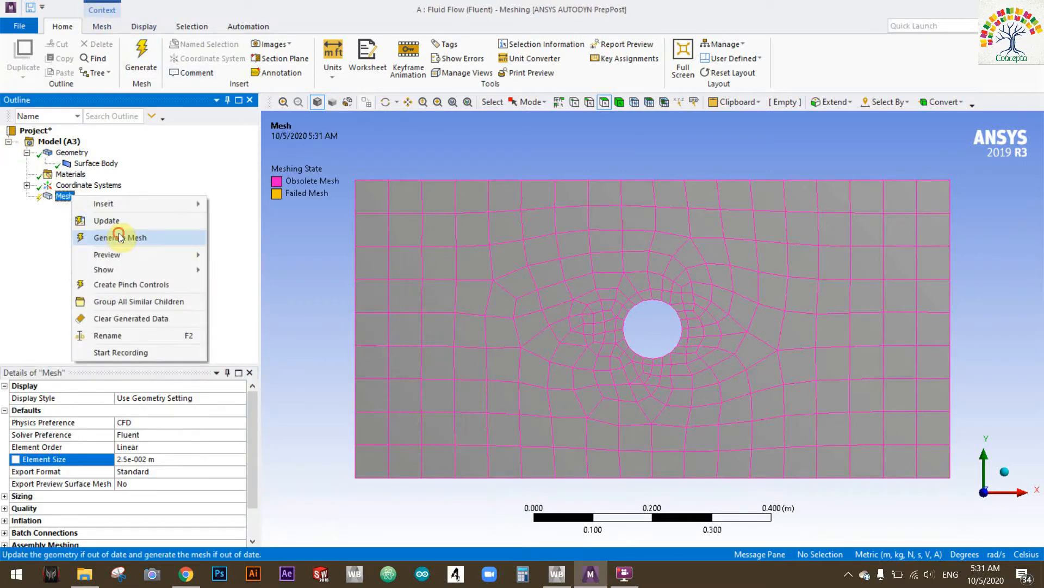
{"action": "left_click", "coordinate": [477, 276]}
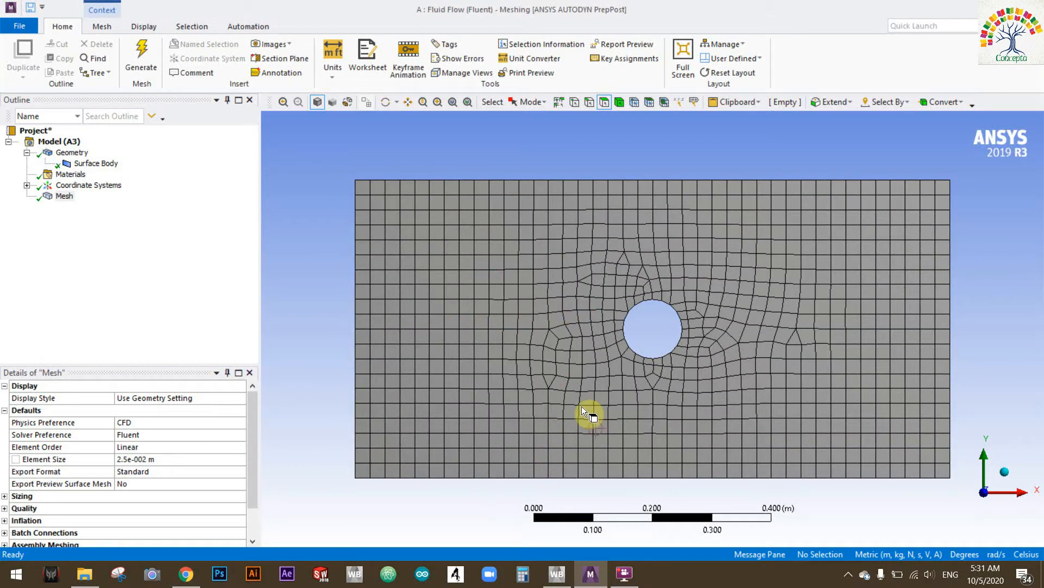
- Insert an Inflation control under the mesh
{"action": "scroll", "coordinate": [606, 337], "scroll_direction": "up", "scroll_amount": 3}
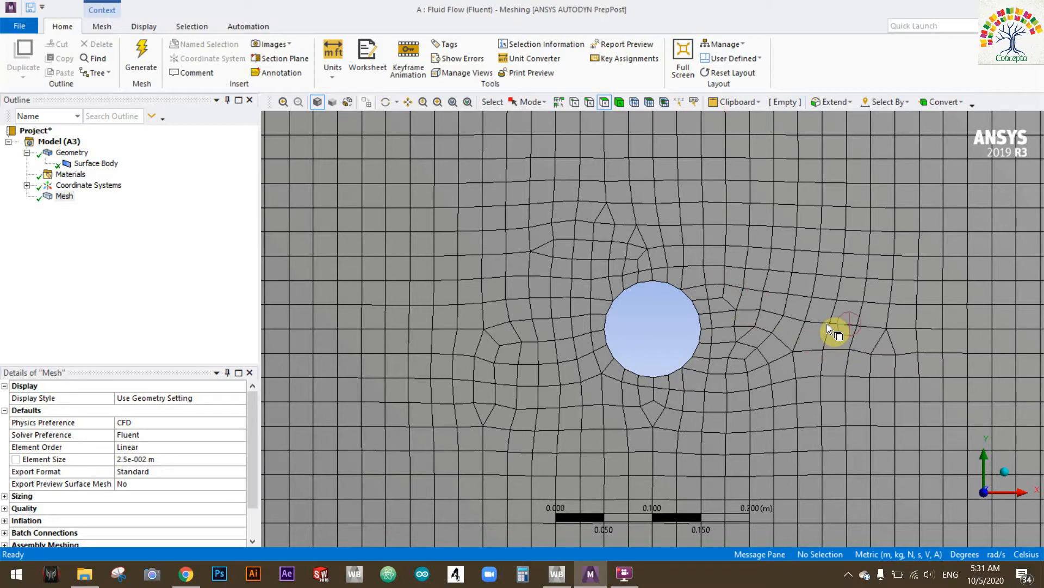
{"action": "scroll", "coordinate": [827, 324], "scroll_direction": "up", "scroll_amount": 5}
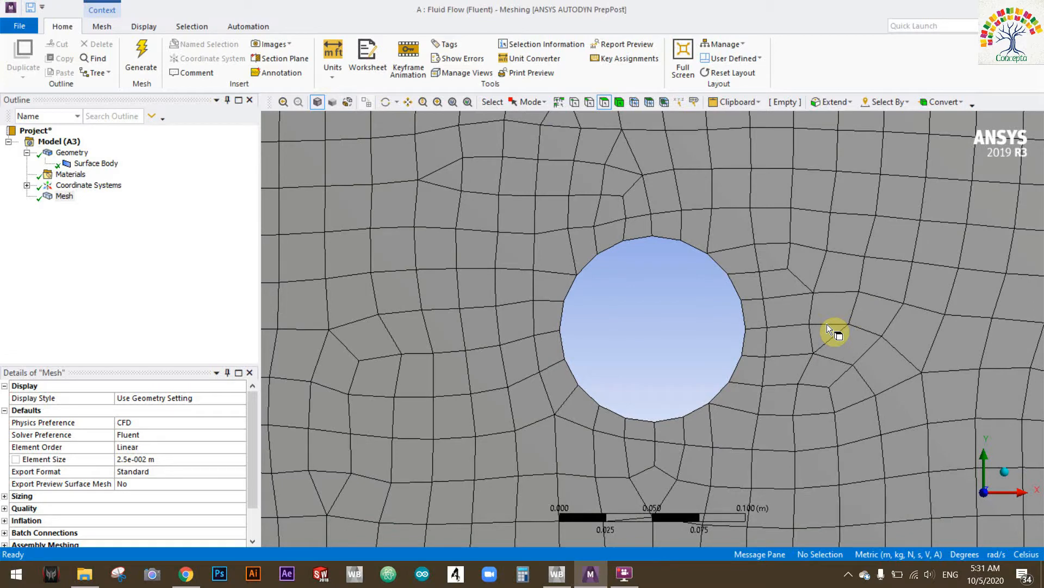
{"action": "left_click", "coordinate": [820, 324]}
{"action": "right_click", "coordinate": [63, 197]}
{"action": "mouse_move", "coordinate": [95, 205]}
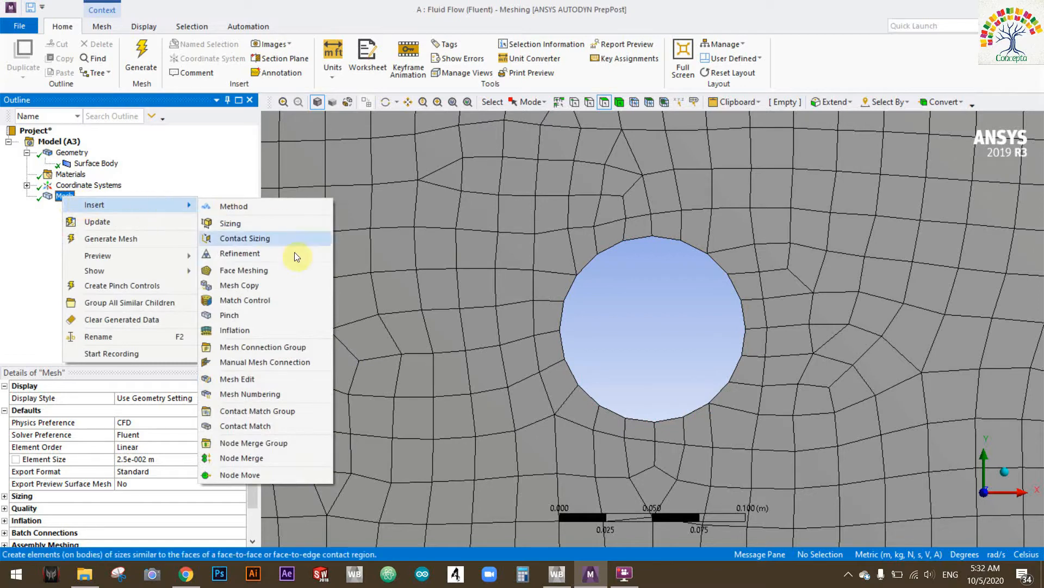
{"action": "left_click", "coordinate": [292, 331]}
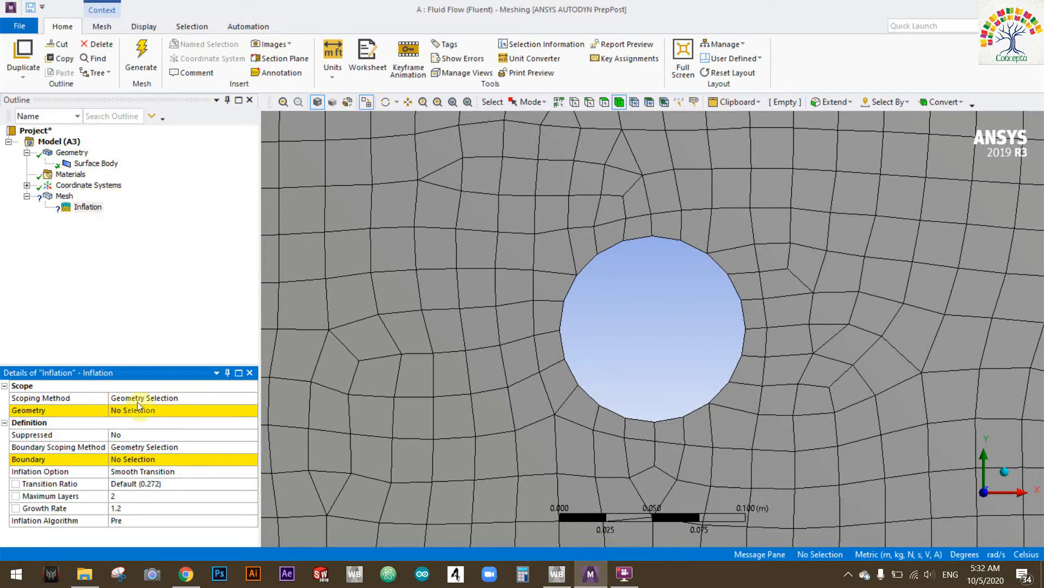
- Scope the Inflation control's geometry to the rectangular flow domain face
{"action": "scroll", "coordinate": [381, 344], "scroll_direction": "down", "scroll_amount": 5}
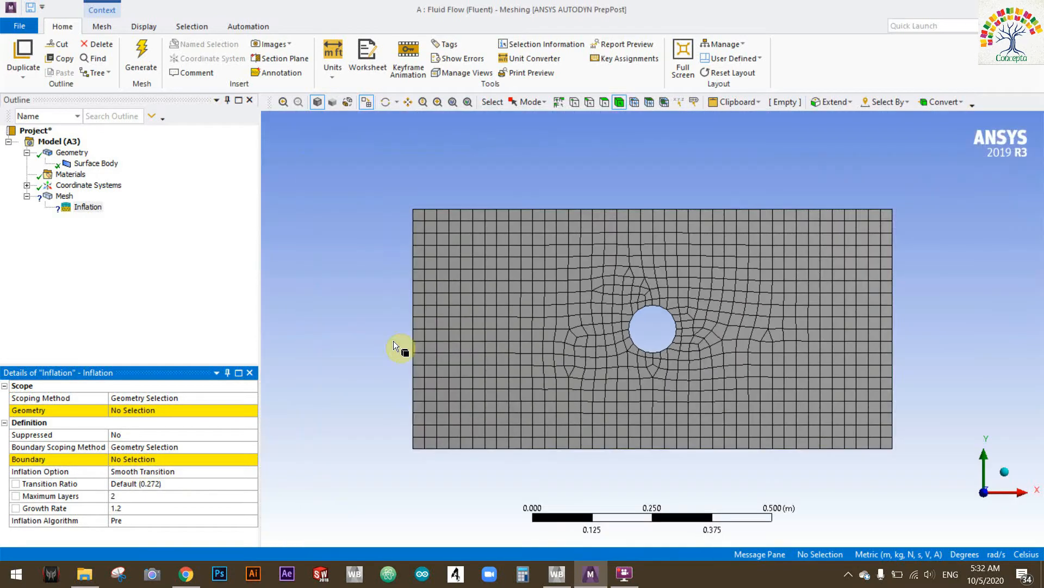
{"action": "scroll", "coordinate": [713, 432], "scroll_direction": "up", "scroll_amount": 1}
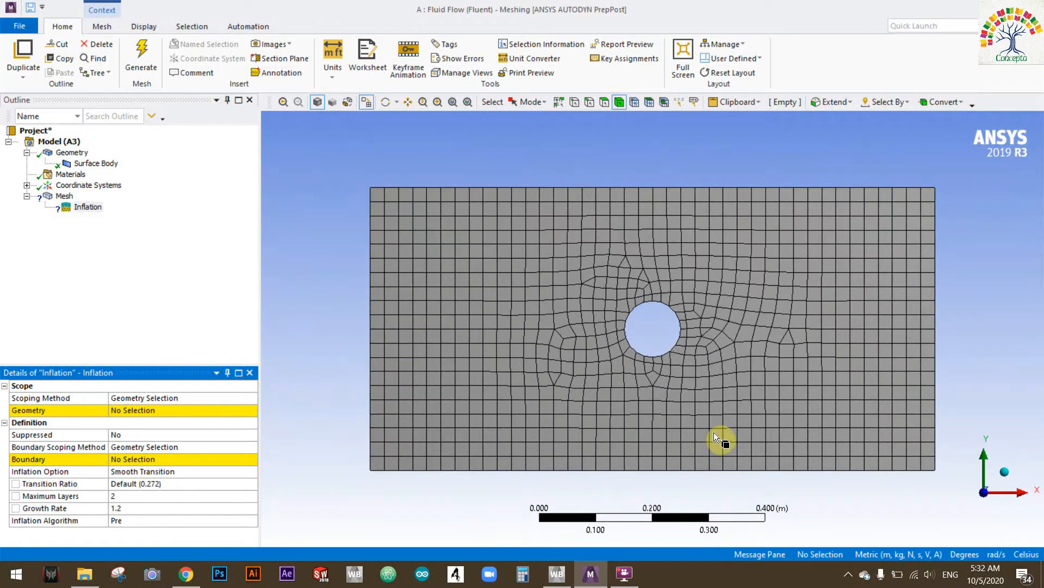
{"action": "left_click", "coordinate": [602, 102]}
{"action": "left_click", "coordinate": [612, 263]}
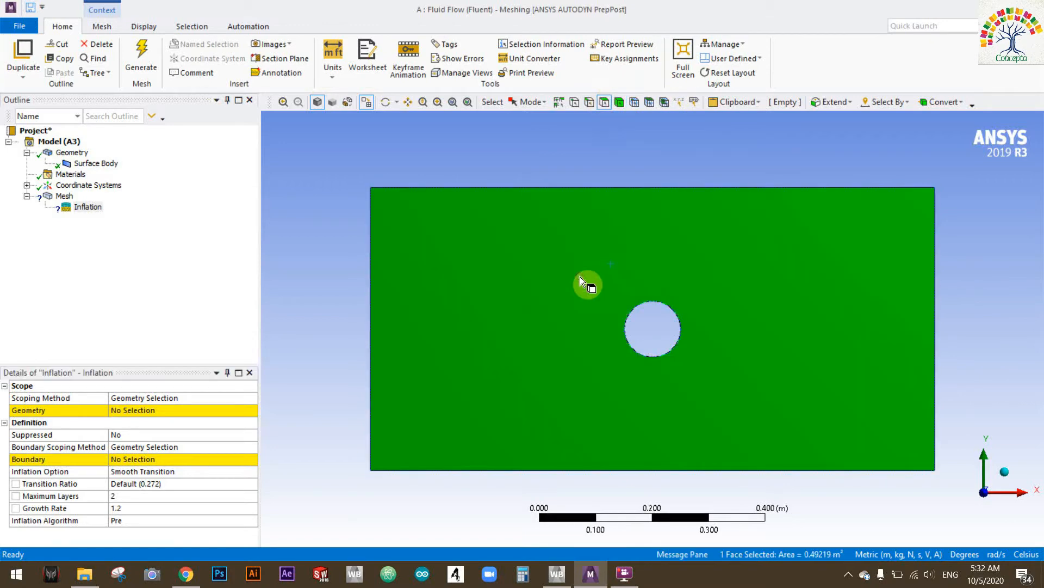
{"action": "left_click", "coordinate": [148, 409]}
{"action": "left_click", "coordinate": [144, 409]}
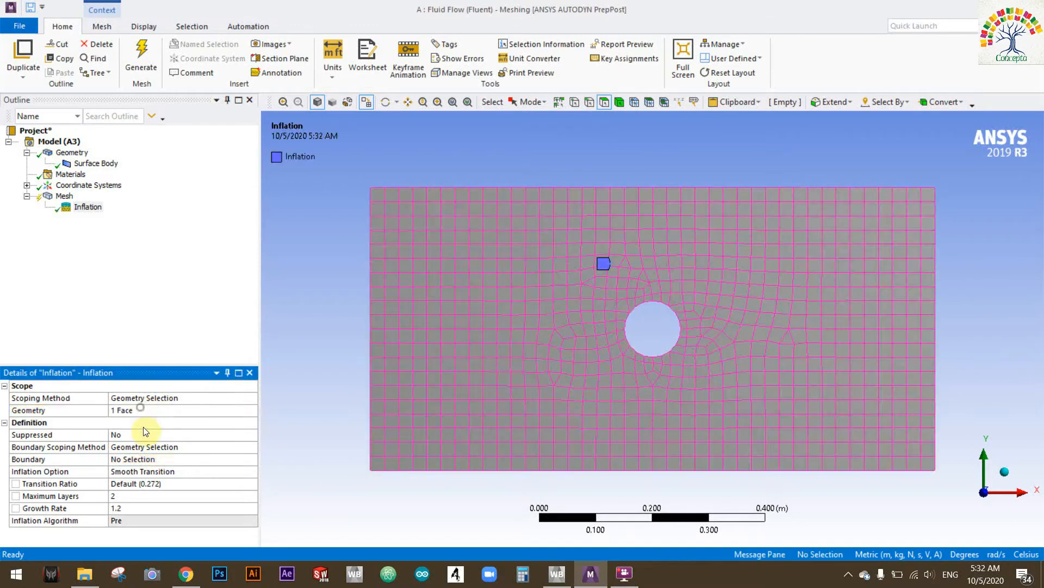
- Assign the circular hole's edge as the Inflation boundary
{"action": "left_click", "coordinate": [156, 459]}
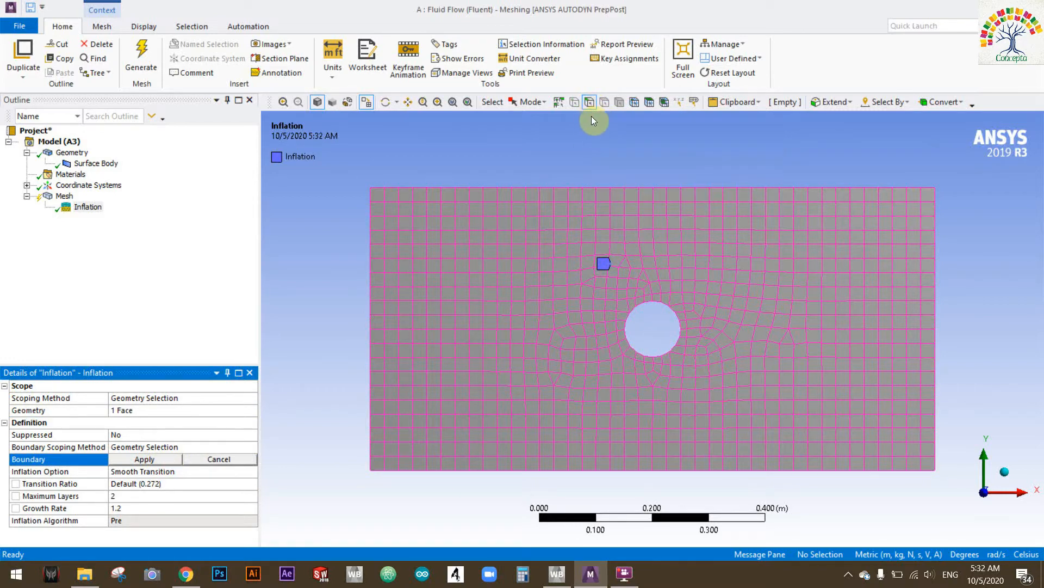
{"action": "scroll", "coordinate": [694, 390], "scroll_direction": "up", "scroll_amount": 2}
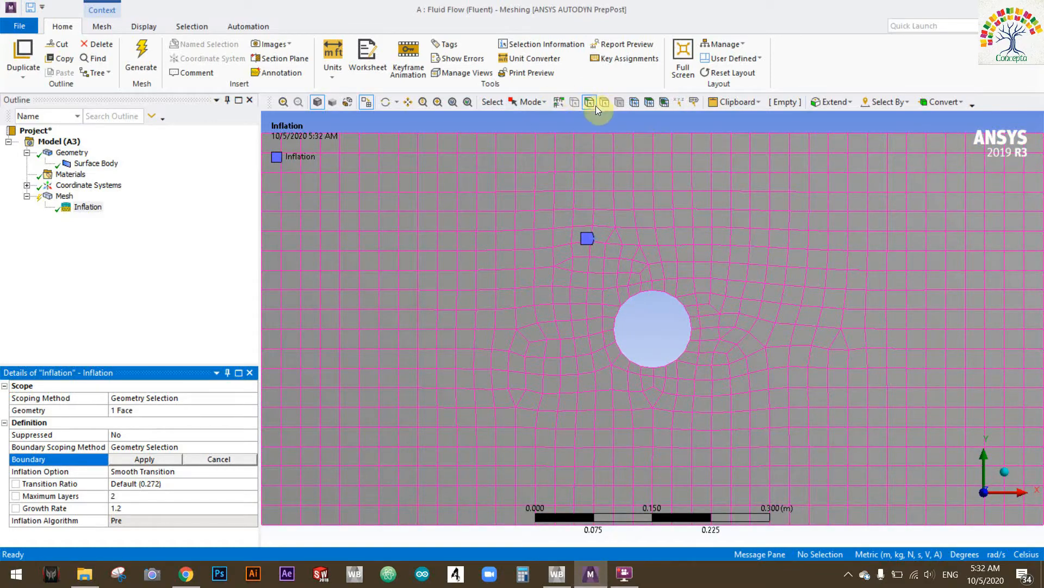
{"action": "scroll", "coordinate": [671, 364], "scroll_direction": "up", "scroll_amount": 4}
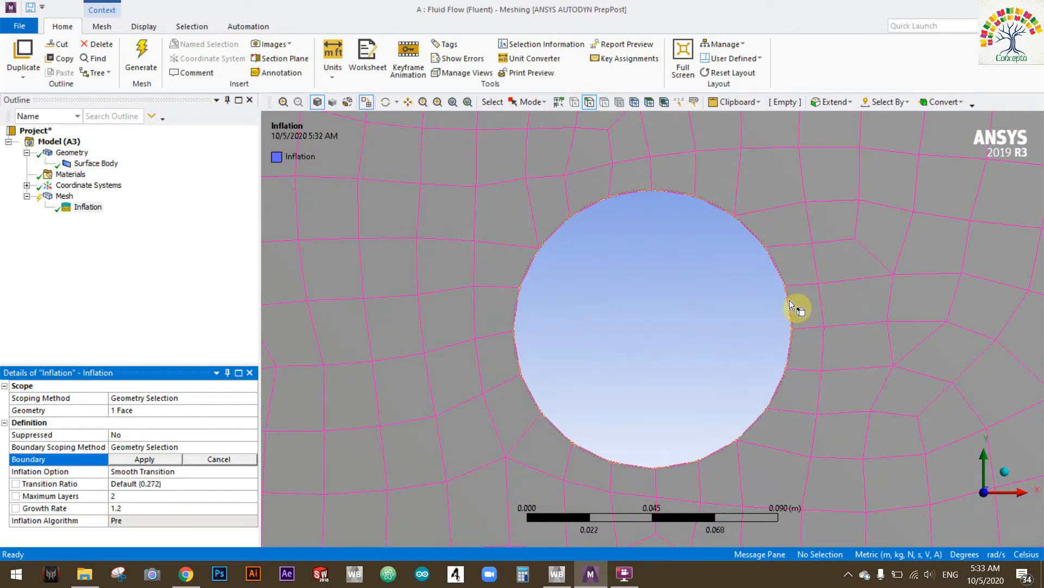
{"action": "left_click", "coordinate": [790, 291]}
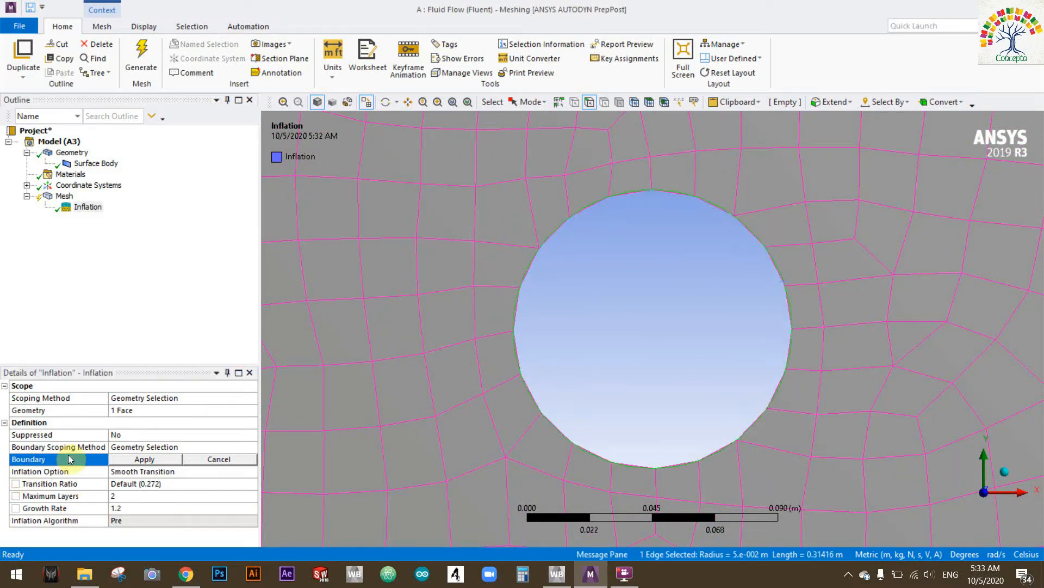
{"action": "left_click", "coordinate": [124, 460]}
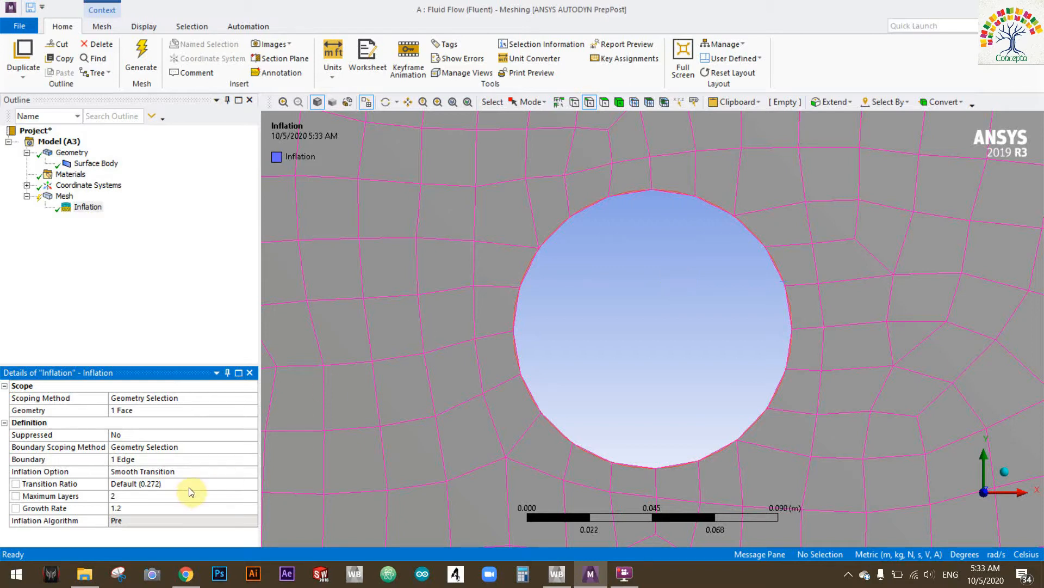
- Change the inflation option to First Layer Thickness and set the first layer height to 0.001 m
{"action": "left_click", "coordinate": [210, 460]}
{"action": "left_click", "coordinate": [212, 470]}
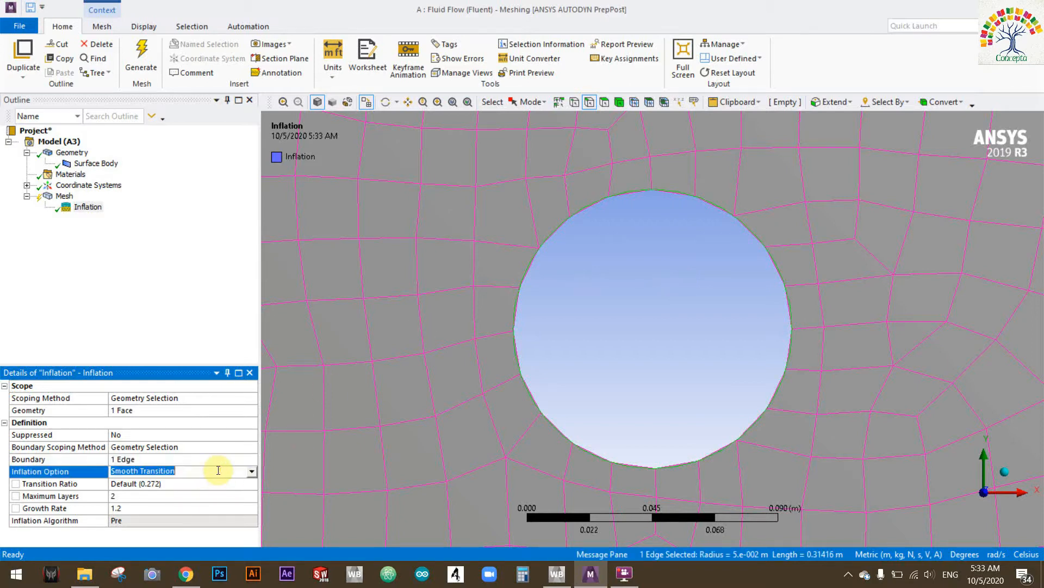
{"action": "left_click", "coordinate": [249, 472]}
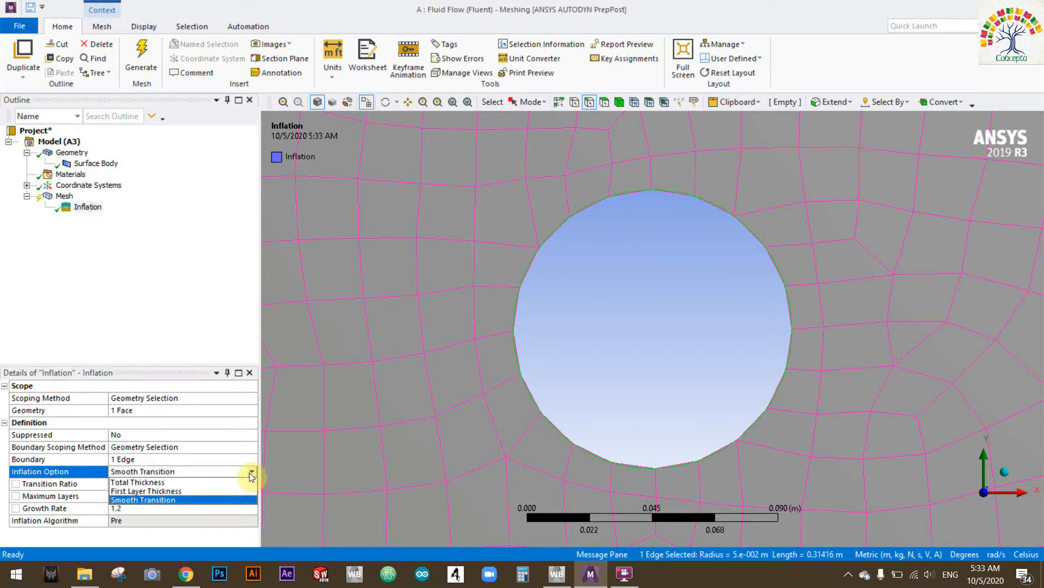
{"action": "left_click", "coordinate": [195, 493]}
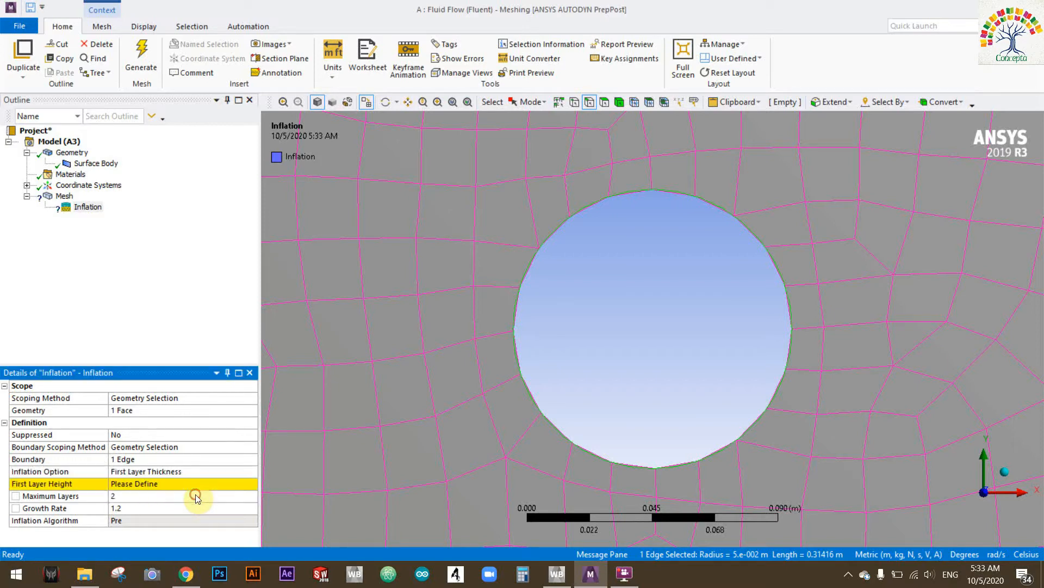
{"action": "left_click", "coordinate": [165, 483]}
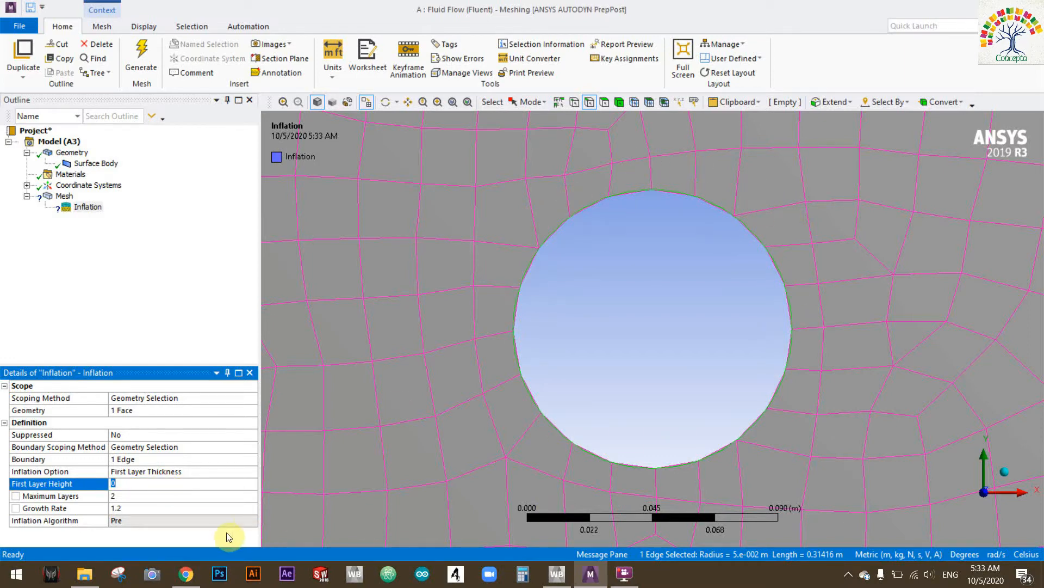
{"action": "type", "text": "0.001"}
{"action": "key", "text": "Return"}
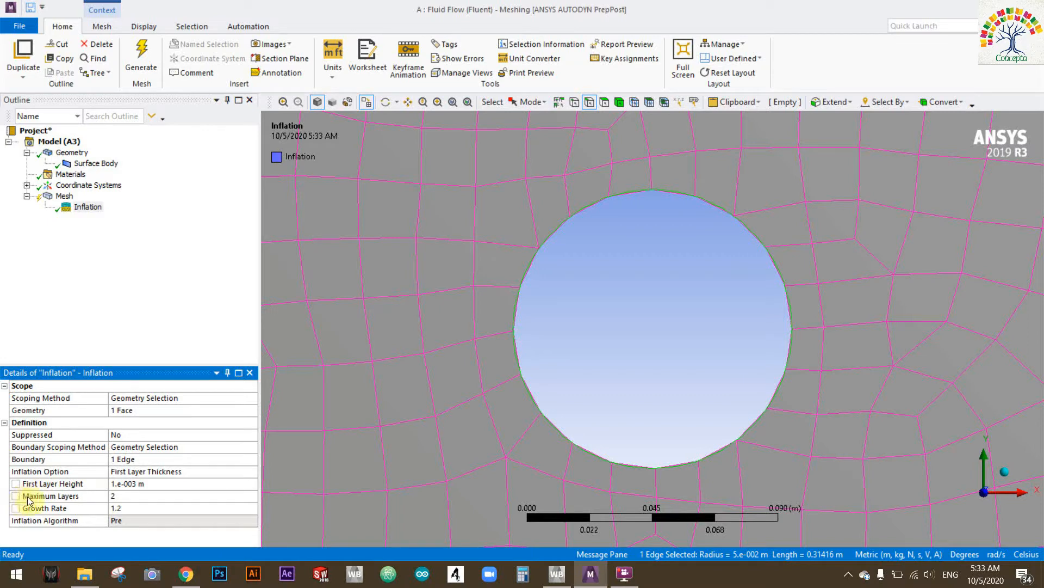
- Set the maximum number of inflation layers to 8
{"action": "left_click", "coordinate": [135, 495]}
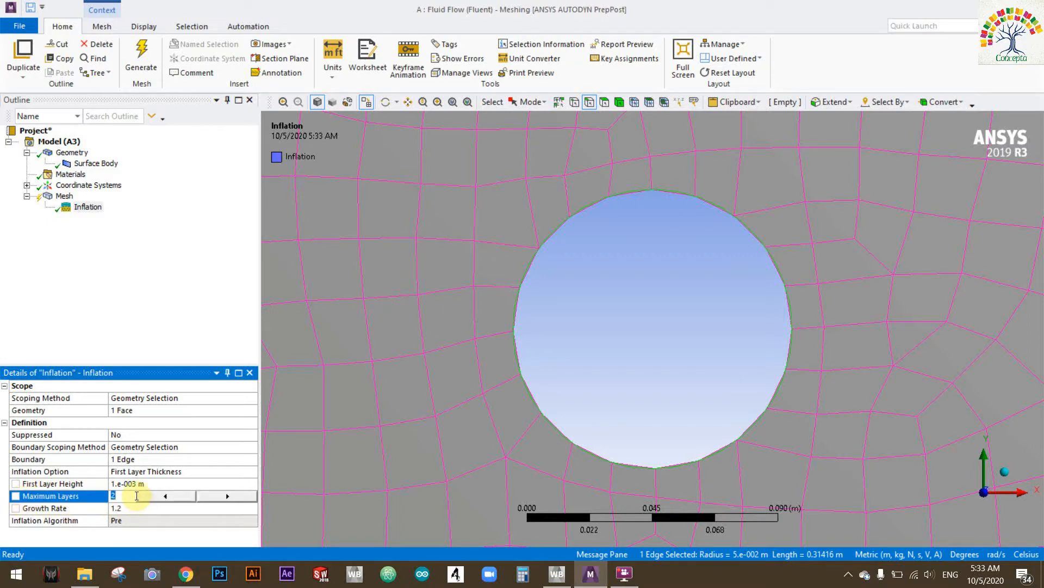
{"action": "type", "text": "8"}
{"action": "left_click", "coordinate": [130, 509]}
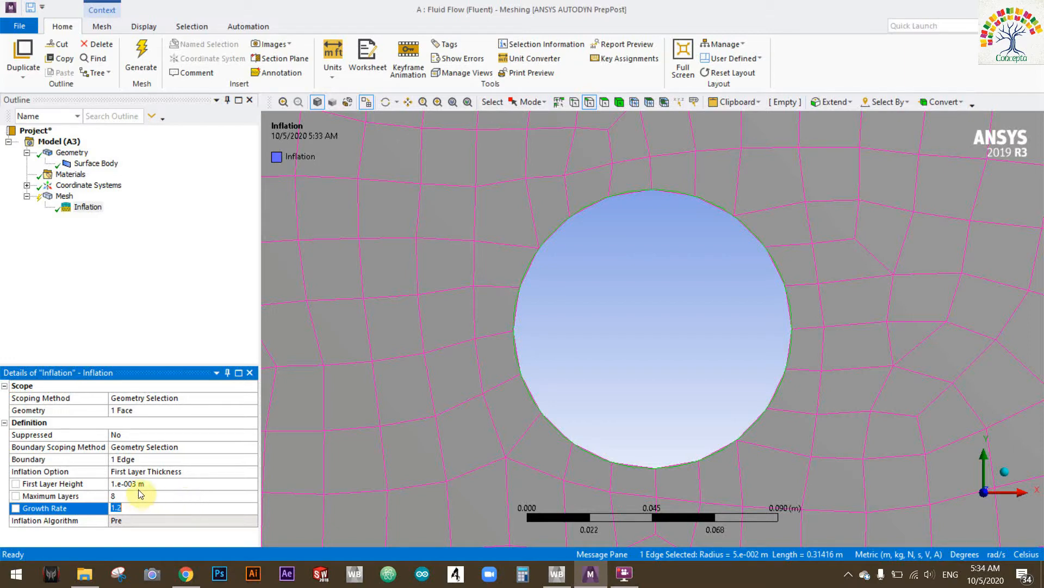
- Set the inflation growth rate to 1
{"action": "left_click", "coordinate": [140, 483]}
{"action": "left_click", "coordinate": [158, 495]}
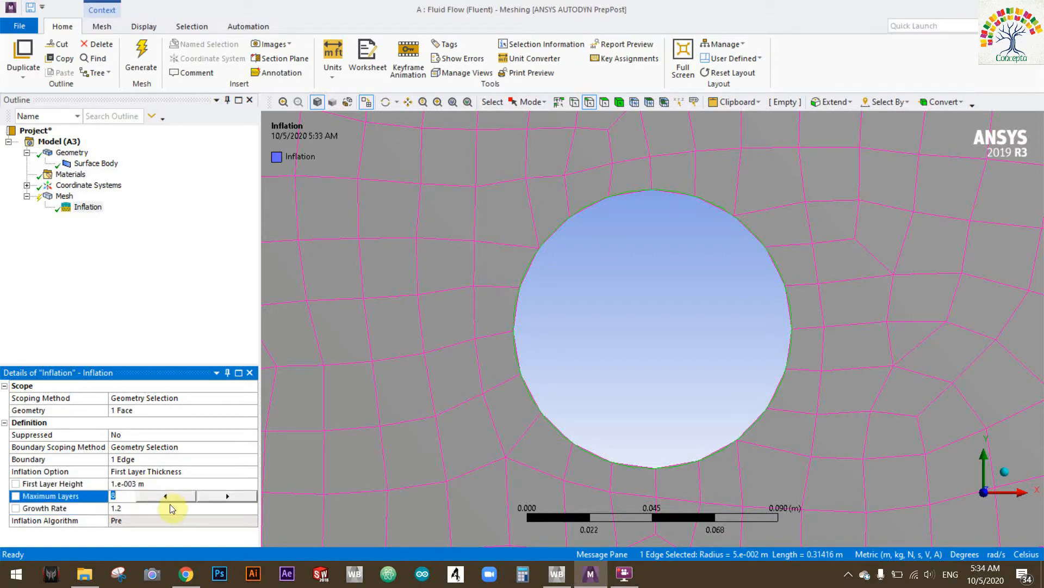
{"action": "left_click", "coordinate": [170, 503]}
{"action": "key", "text": "BackSpace"}
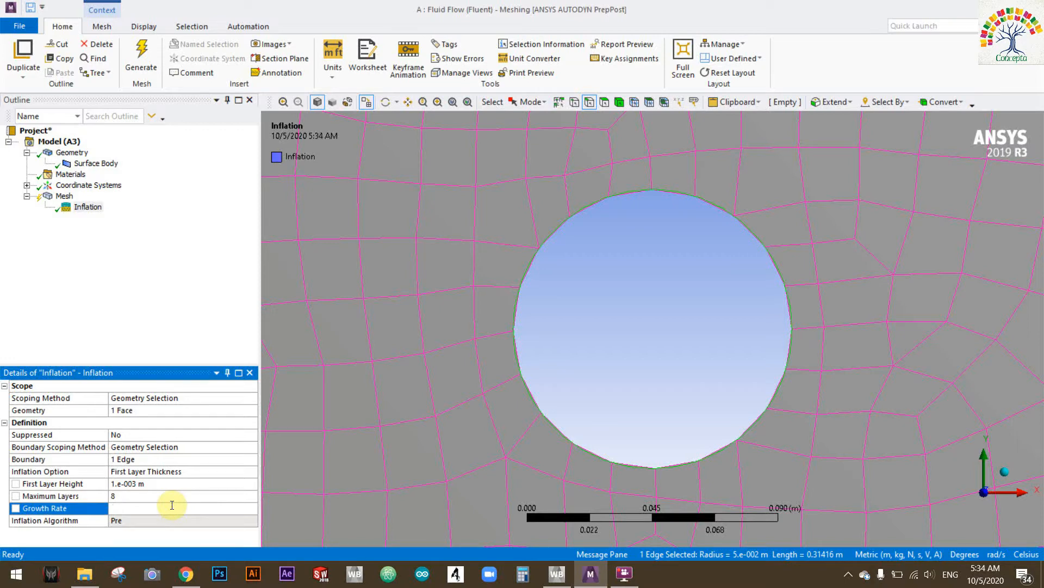
{"action": "type", "text": "1"}
{"action": "key", "text": "Return"}
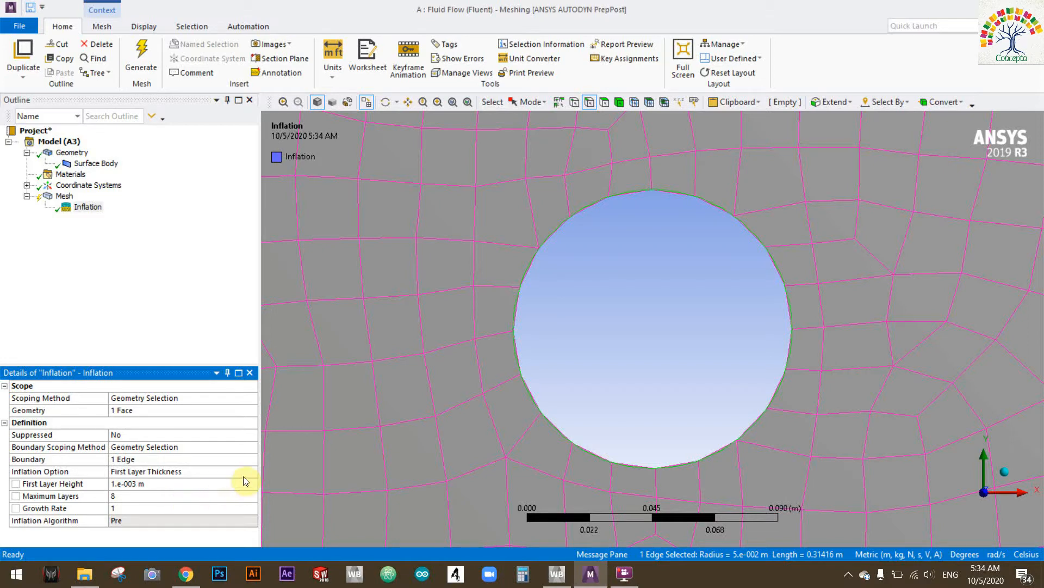
- Set the inflation growth rate to 1.35
{"action": "scroll", "coordinate": [772, 250], "scroll_direction": "up", "scroll_amount": 2}
{"action": "scroll", "coordinate": [775, 254], "scroll_direction": "down", "scroll_amount": 3}
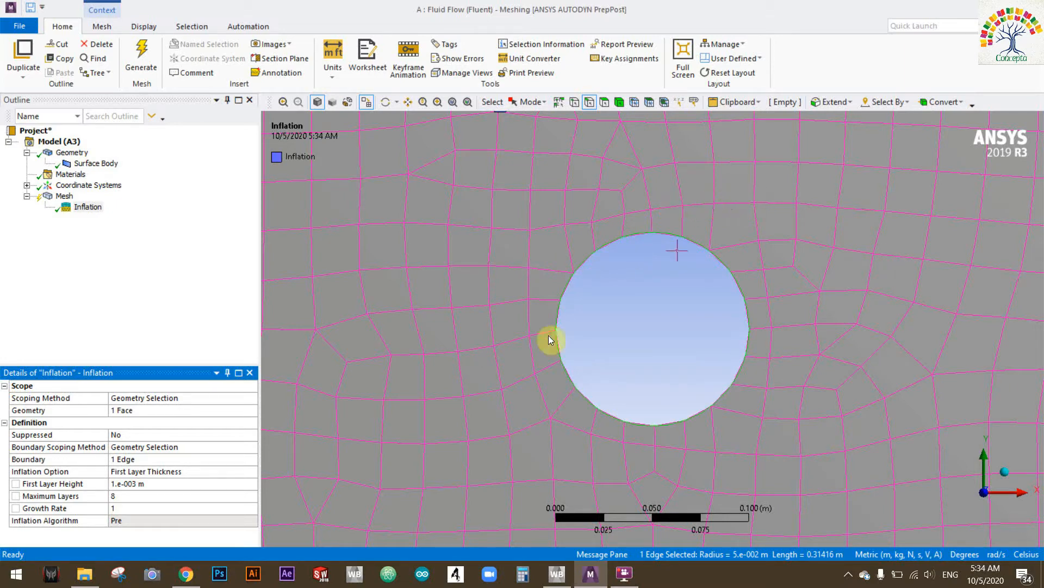
{"action": "left_click", "coordinate": [213, 508]}
{"action": "type", "text": "1.35"}
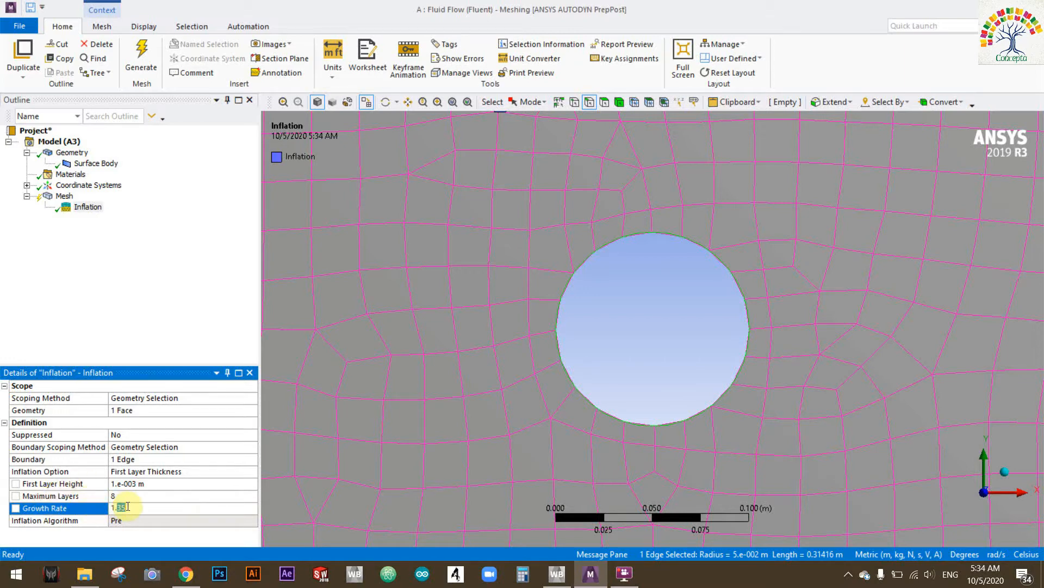
{"action": "left_click_drag", "start_coordinate": [128, 507], "coordinate": [116, 497]}
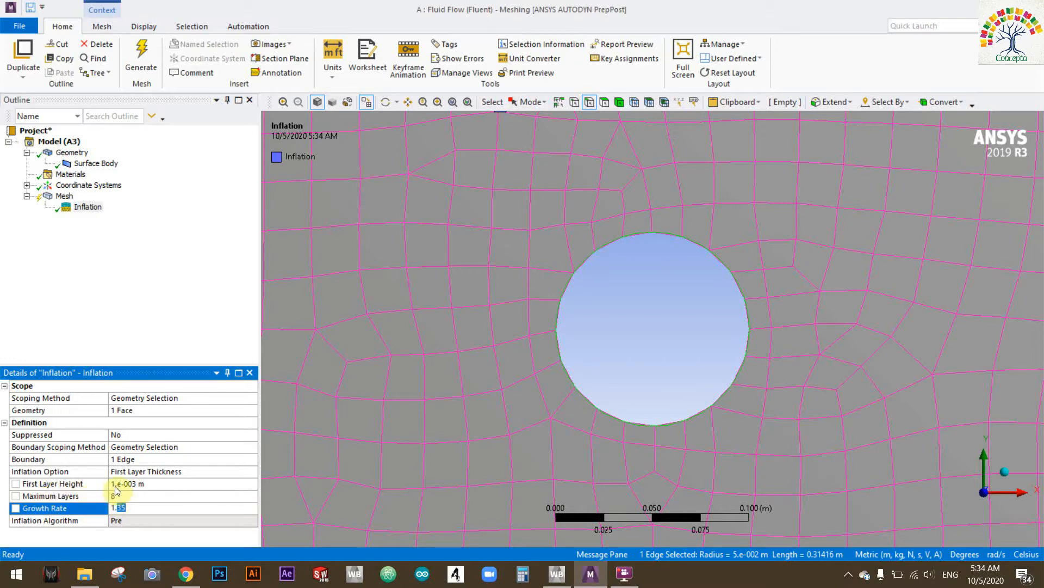
{"action": "type", "text": "38"}
{"action": "key", "text": "Return"}
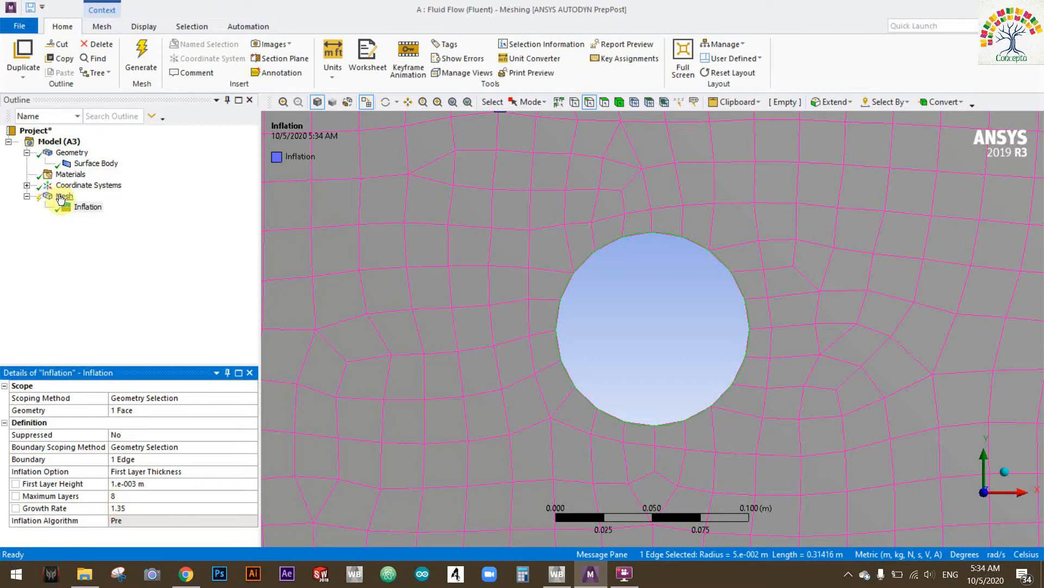
- Regenerate the mesh with the Inflation control and examine the layers around the circular hole
{"action": "right_click", "coordinate": [61, 199]}
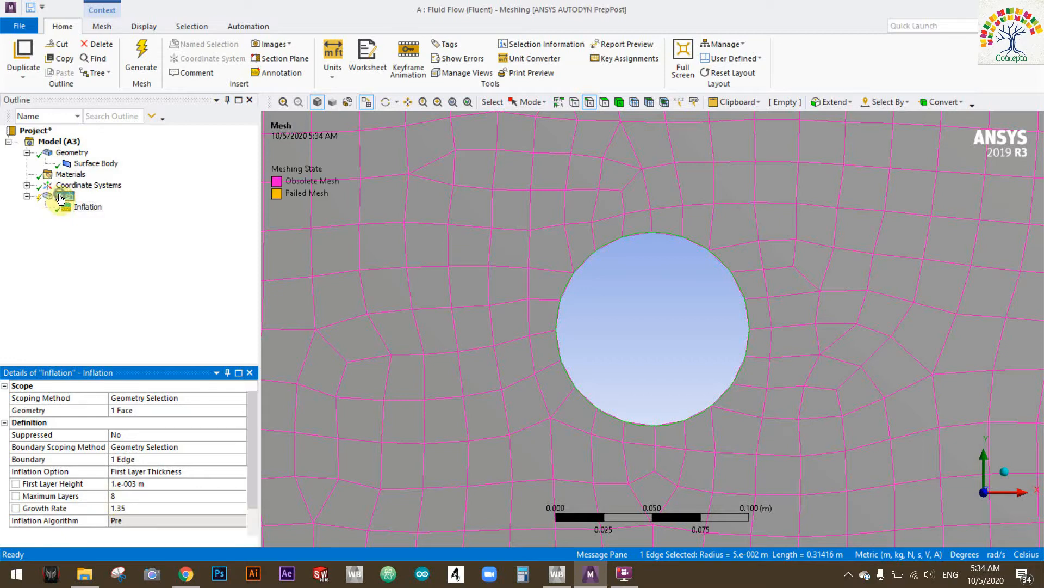
{"action": "left_click", "coordinate": [95, 225]}
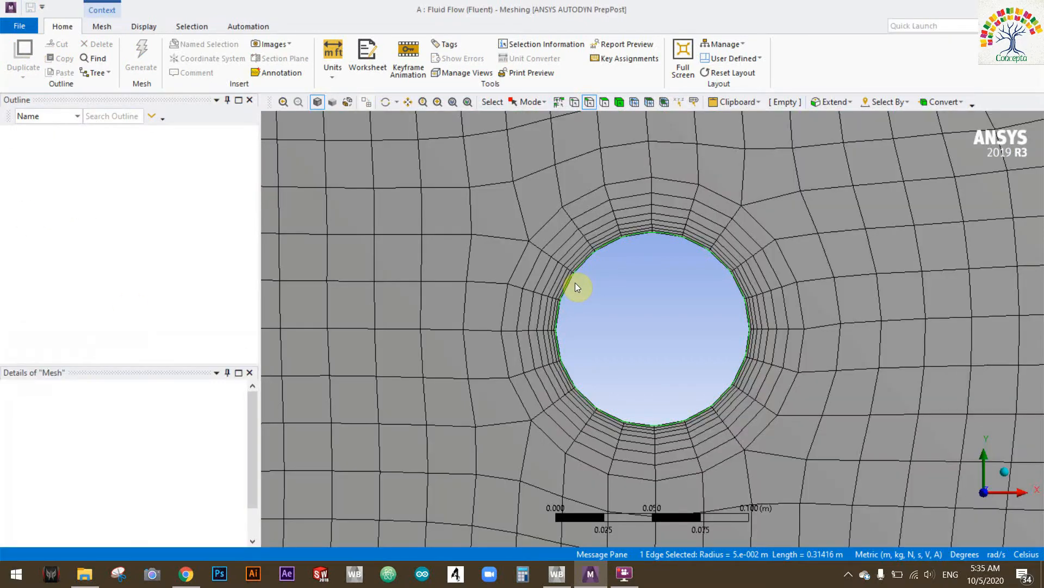
{"action": "scroll", "coordinate": [567, 381], "scroll_direction": "up", "scroll_amount": 3}
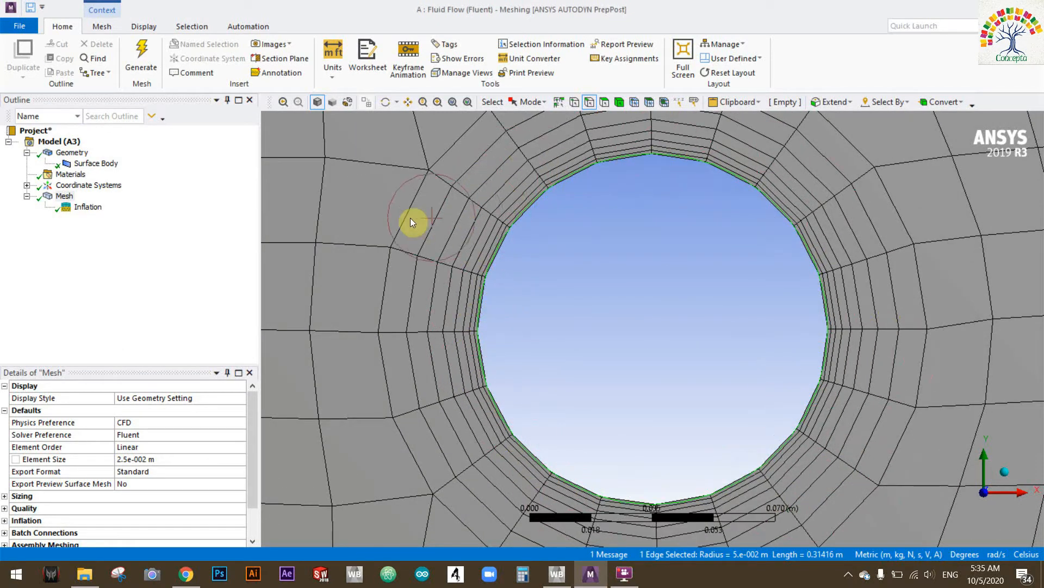
{"action": "scroll", "coordinate": [421, 173], "scroll_direction": "down", "scroll_amount": 1}
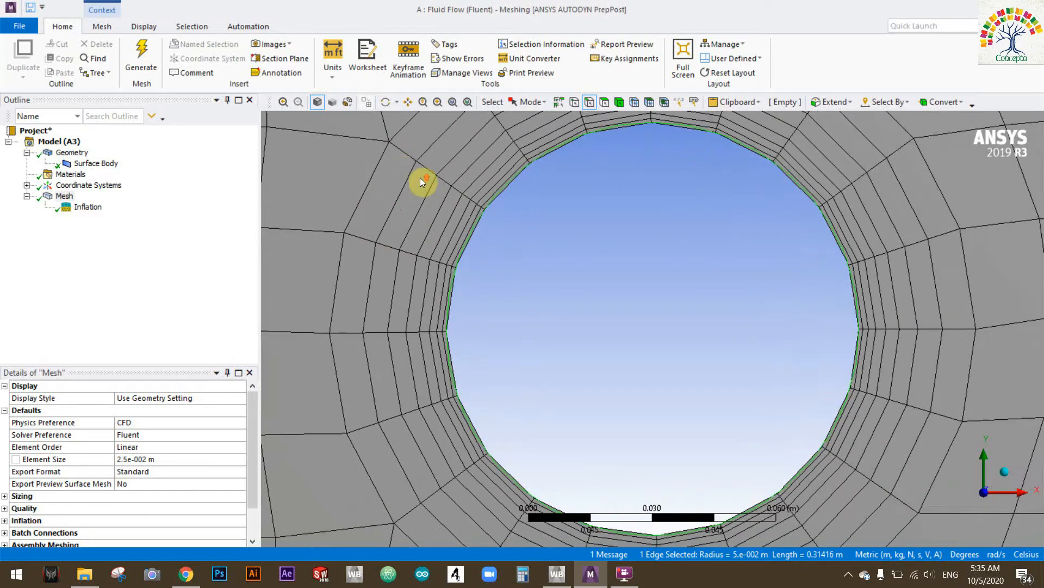
{"action": "scroll", "coordinate": [420, 177], "scroll_direction": "up", "scroll_amount": 3}
{"action": "scroll", "coordinate": [450, 233], "scroll_direction": "down", "scroll_amount": 2}
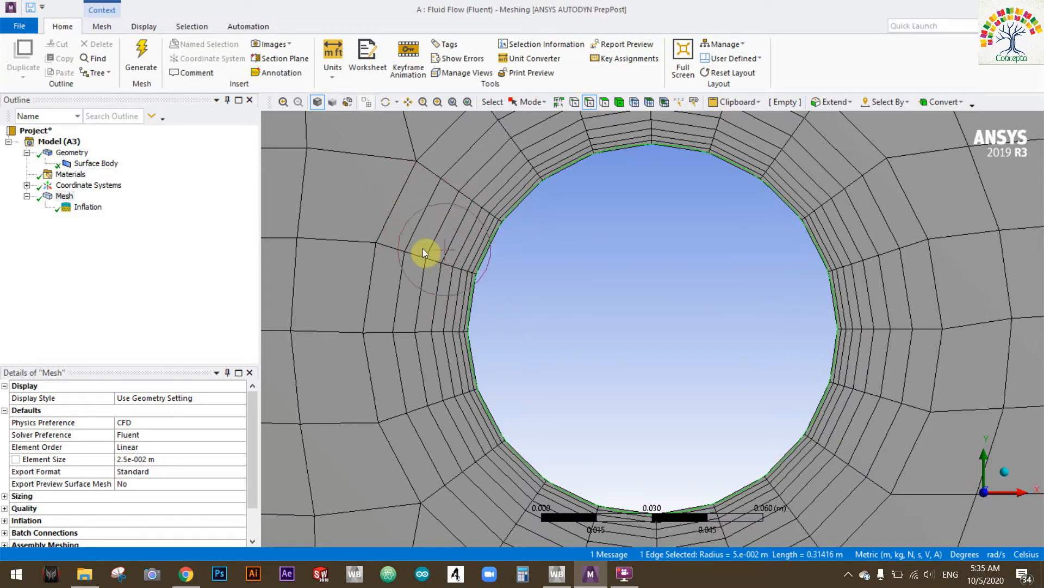
{"action": "scroll", "coordinate": [455, 301], "scroll_direction": "down", "scroll_amount": 8}
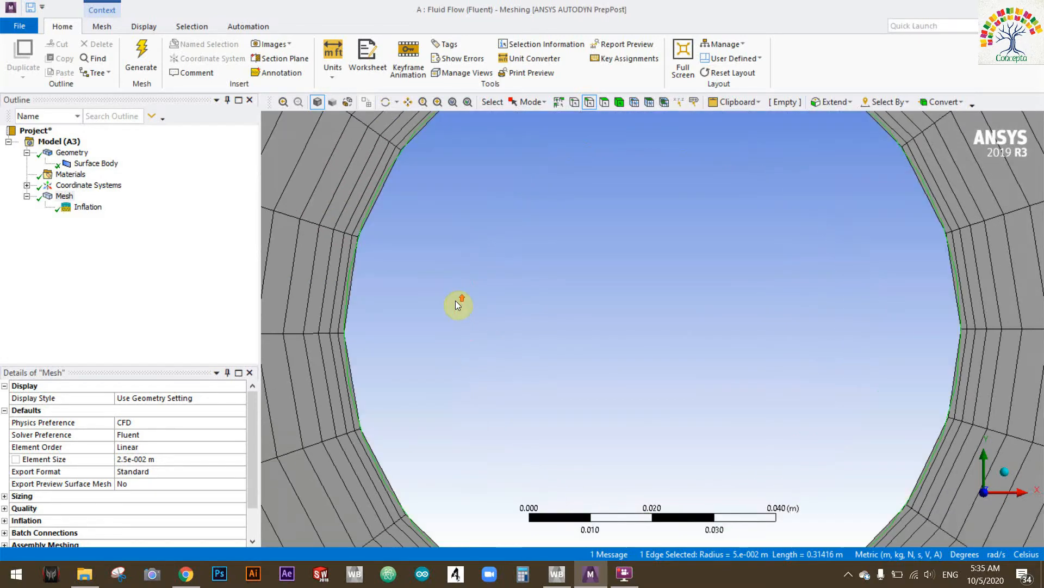
{"action": "scroll", "coordinate": [456, 300], "scroll_direction": "down", "scroll_amount": 4}
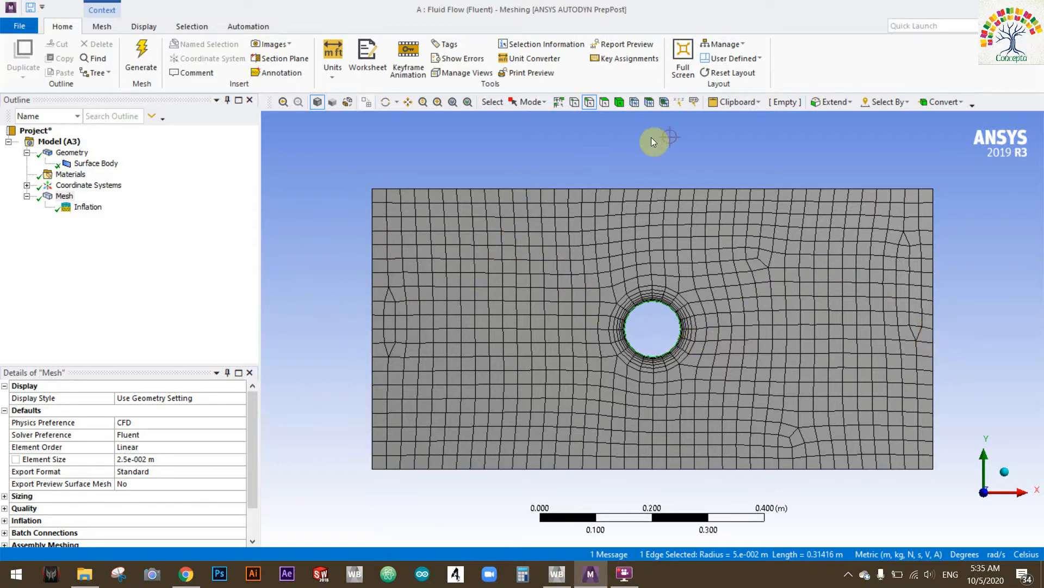
- Create a named selection called inlet from the flow domain's left vertical edge
{"action": "right_click", "coordinate": [373, 232]}
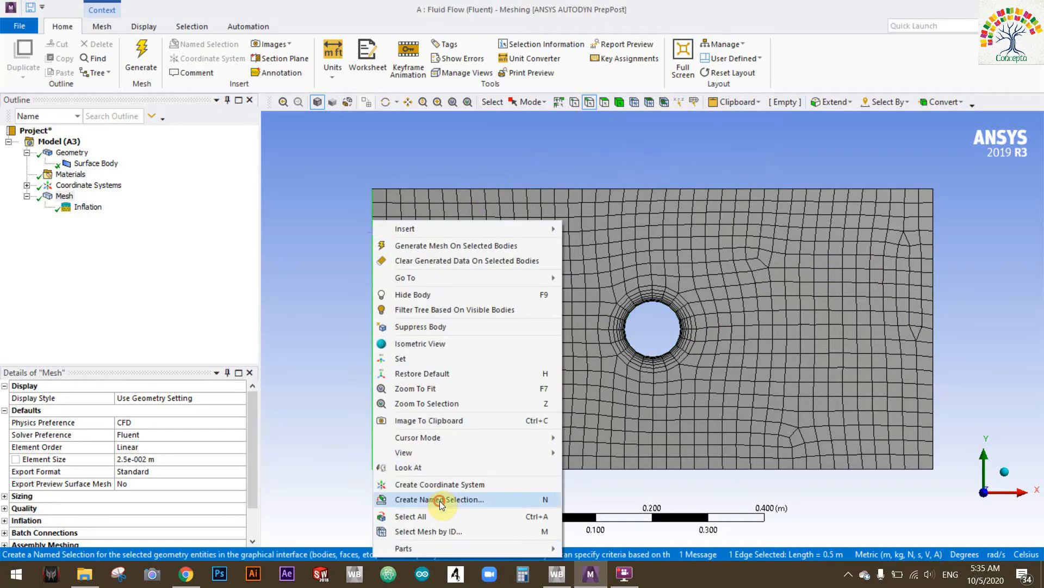
{"action": "left_click", "coordinate": [439, 501]}
{"action": "type", "text": "inlet"}
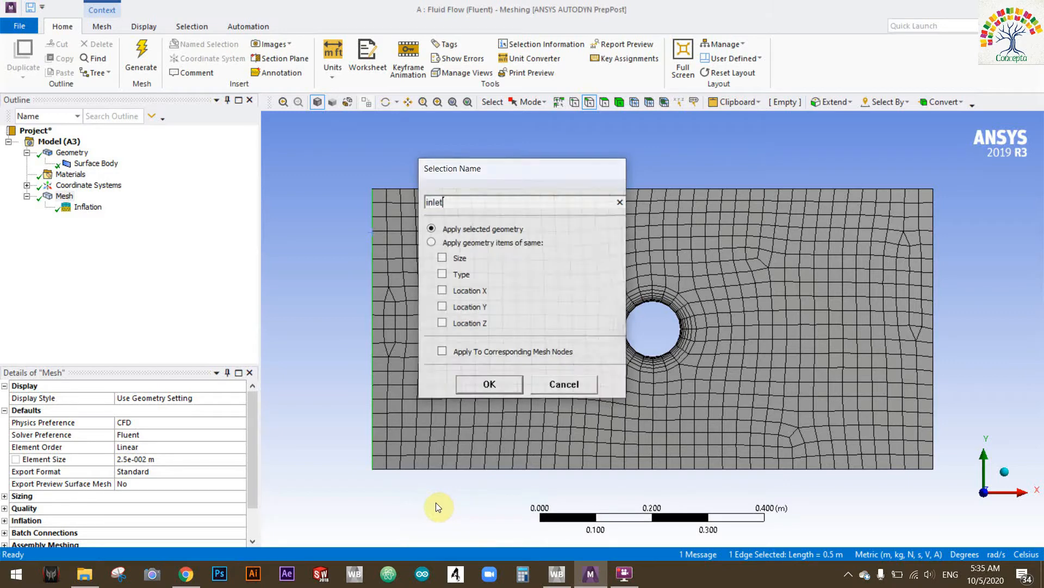
{"action": "key", "text": "Return"}
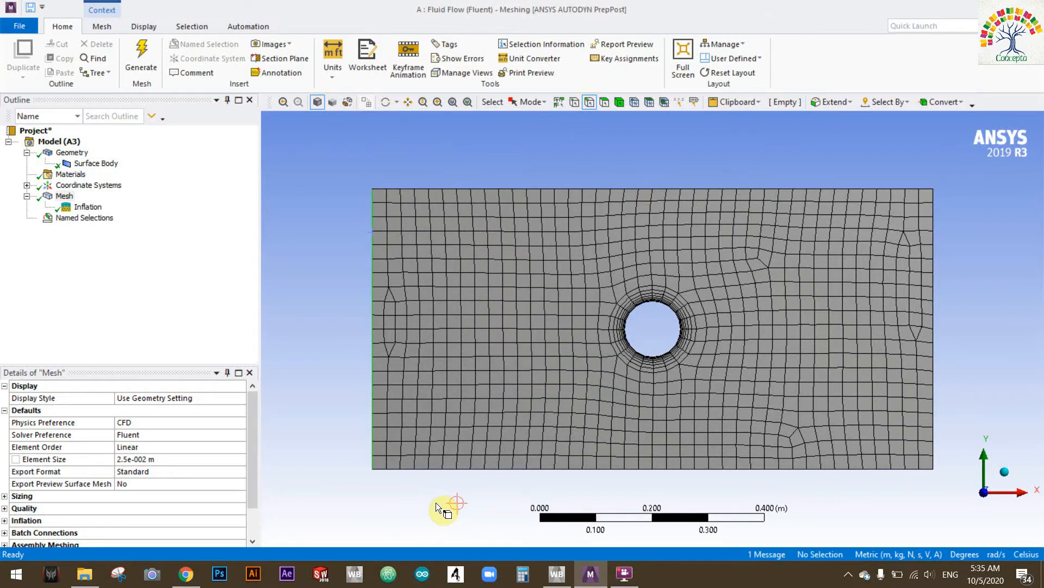
- Create a named selection called outlet from the flow domain's right vertical edge
{"action": "right_click", "coordinate": [933, 218]}
{"action": "left_click", "coordinate": [932, 211]}
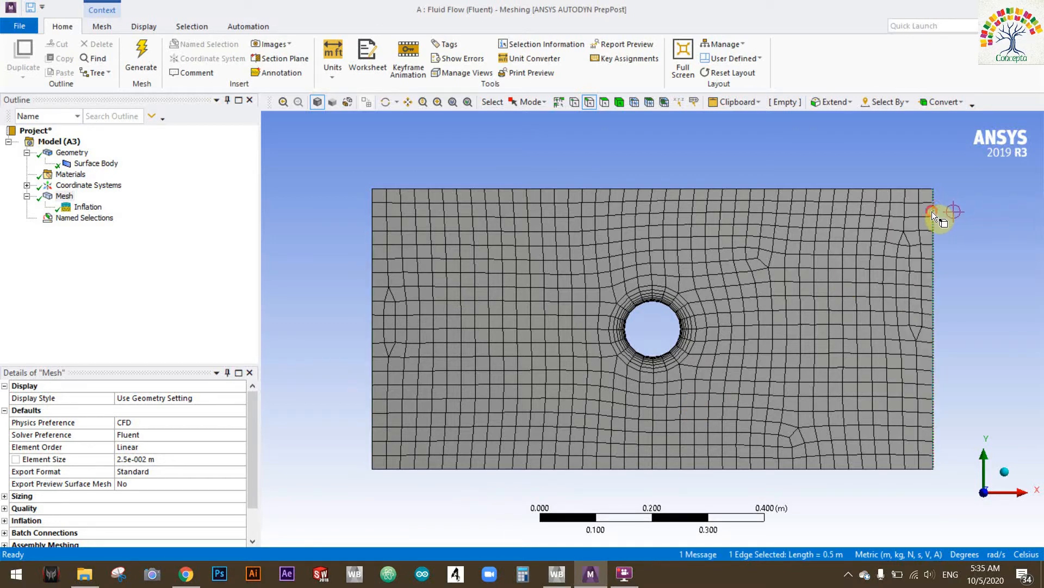
{"action": "right_click", "coordinate": [934, 212]}
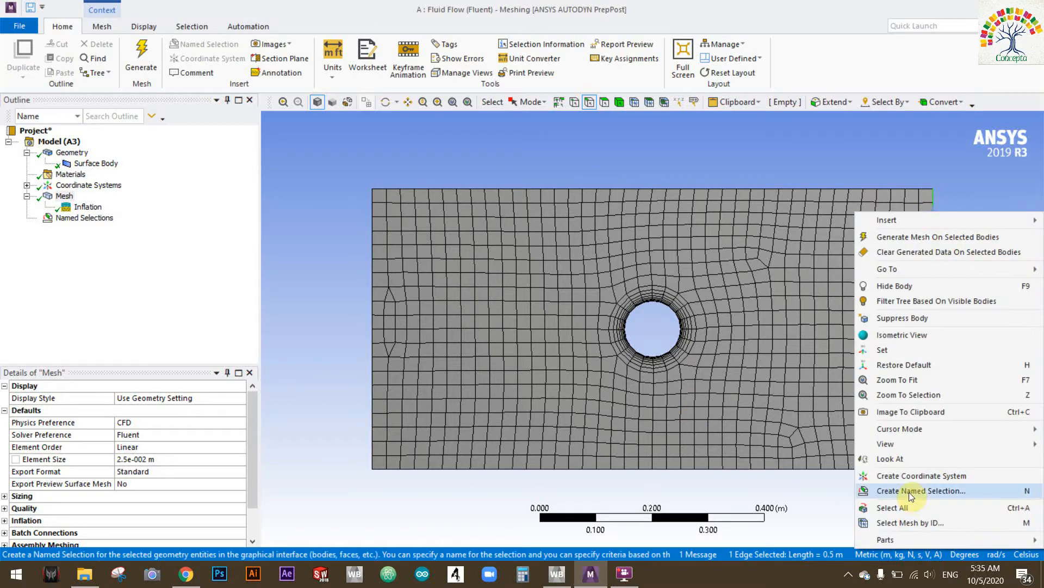
{"action": "left_click", "coordinate": [914, 488]}
{"action": "type", "text": "o"}
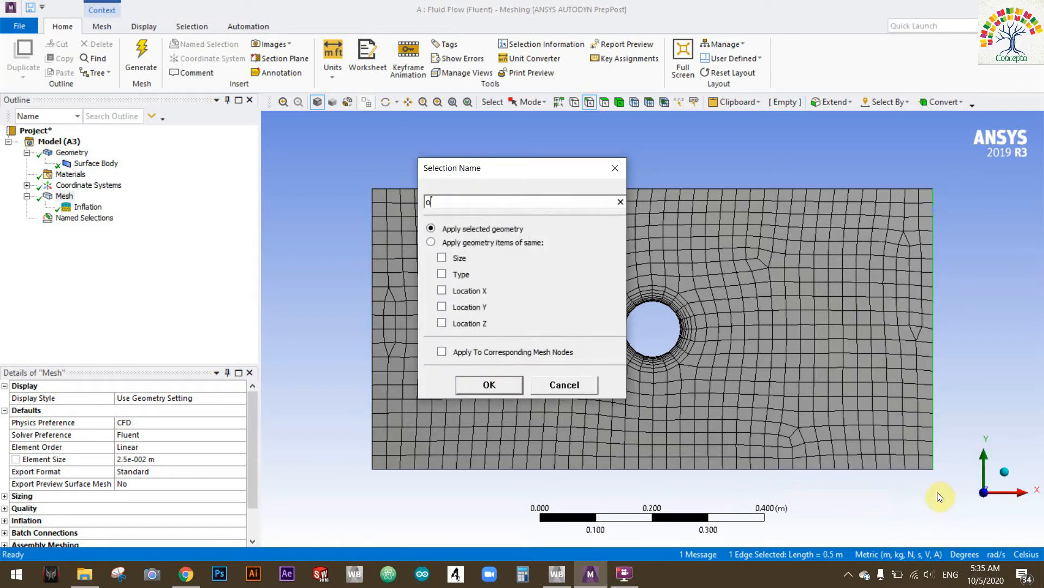
{"action": "type", "text": "utlet"}
{"action": "key", "text": "Return"}
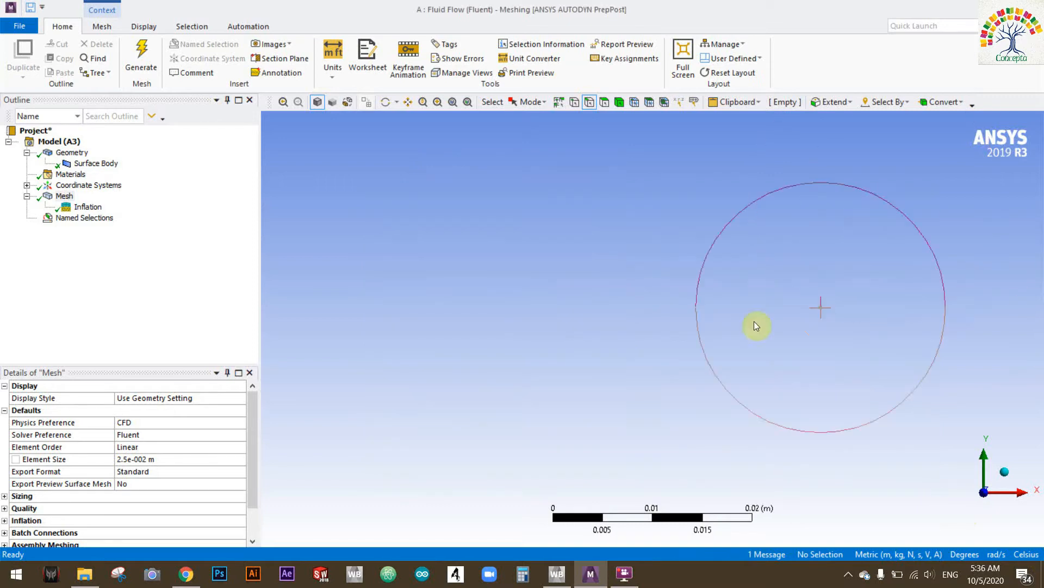
- Create a named selection called boundary from the circular hole's edge
{"action": "left_click", "coordinate": [63, 196]}
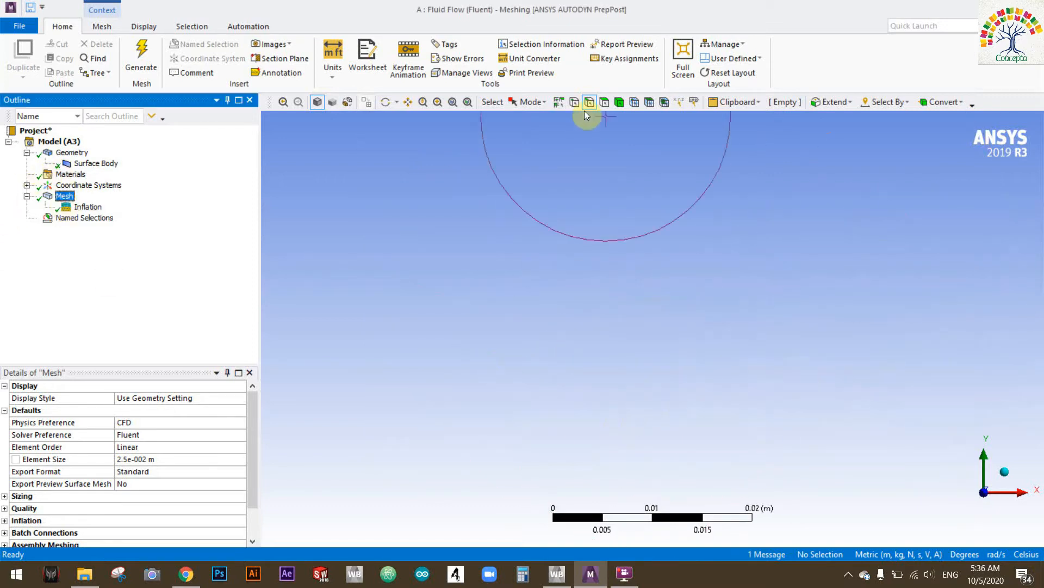
{"action": "left_click", "coordinate": [1003, 474]}
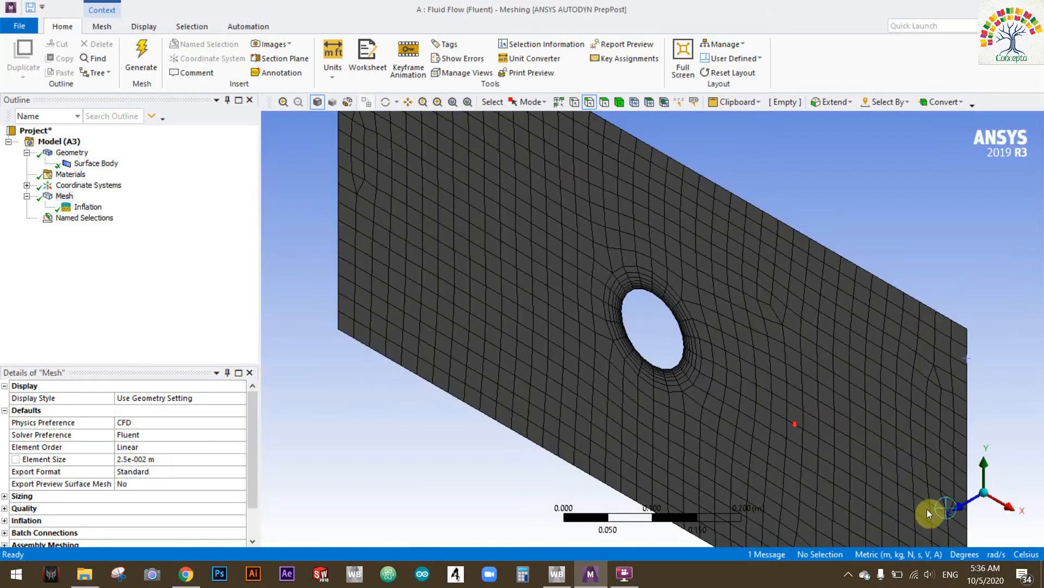
{"action": "left_click", "coordinate": [961, 509]}
{"action": "scroll", "coordinate": [735, 324], "scroll_direction": "down", "scroll_amount": 2}
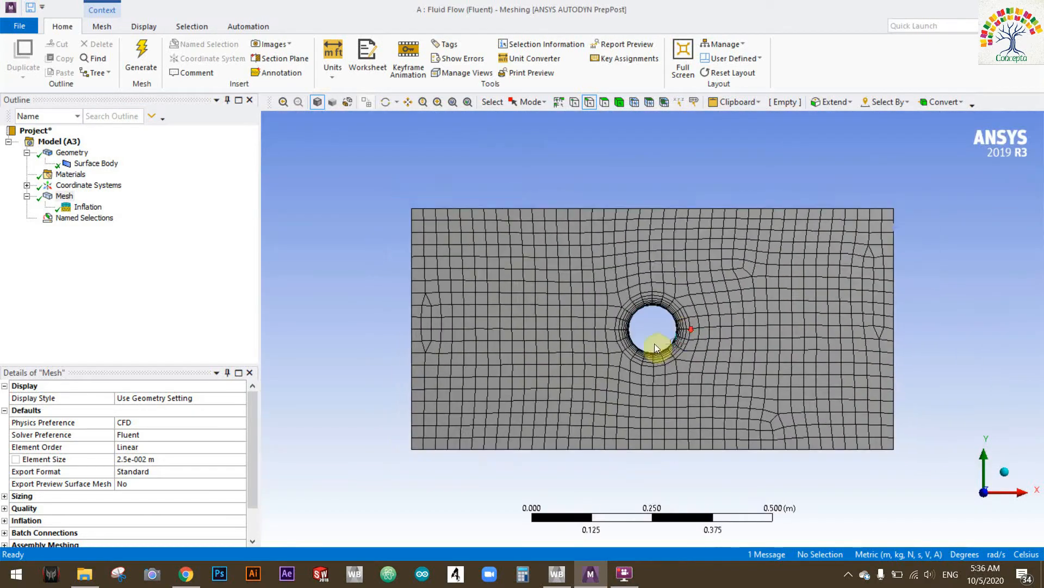
{"action": "scroll", "coordinate": [653, 343], "scroll_direction": "up", "scroll_amount": 5}
{"action": "scroll", "coordinate": [645, 353], "scroll_direction": "up", "scroll_amount": 2}
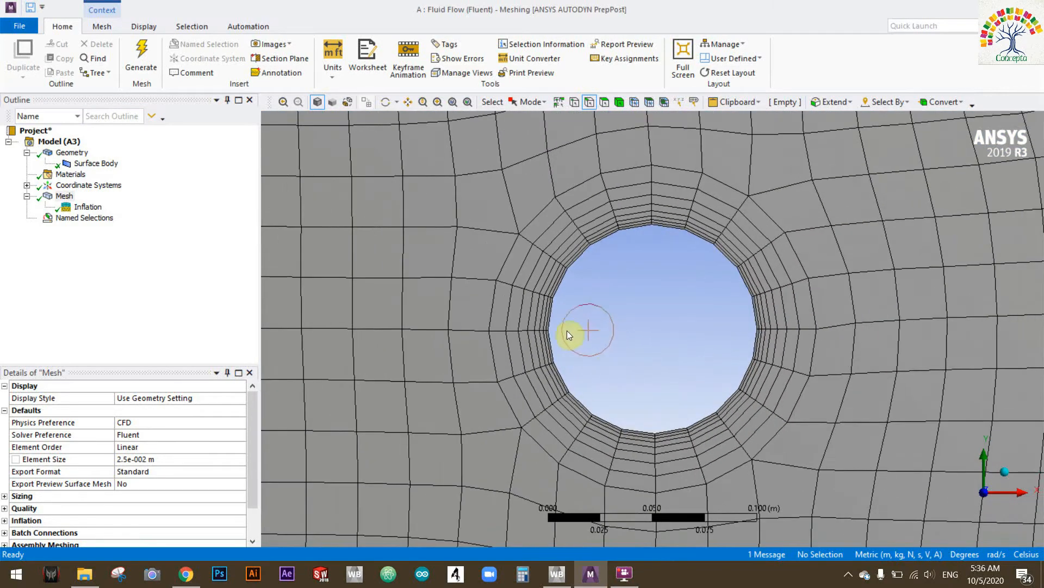
{"action": "left_click", "coordinate": [552, 319]}
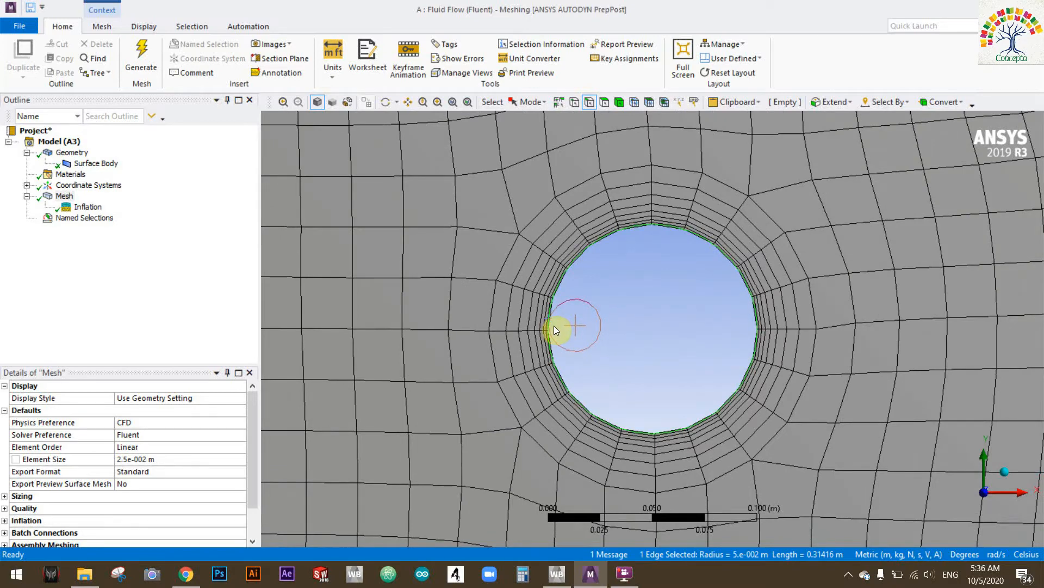
{"action": "right_click", "coordinate": [553, 325]}
{"action": "left_click", "coordinate": [627, 281]}
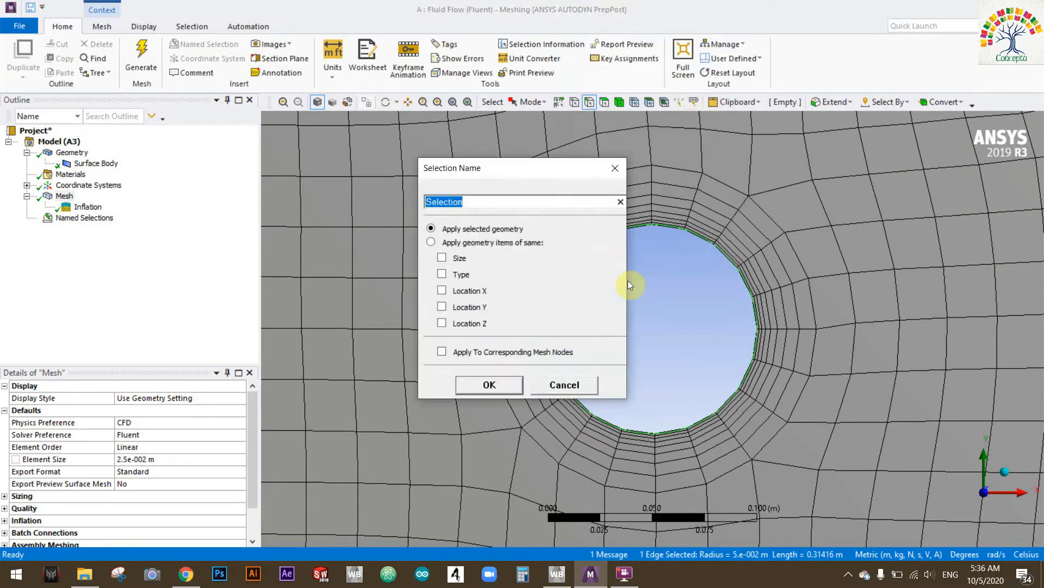
{"action": "type", "text": "boundary"}
{"action": "key", "text": "Return"}
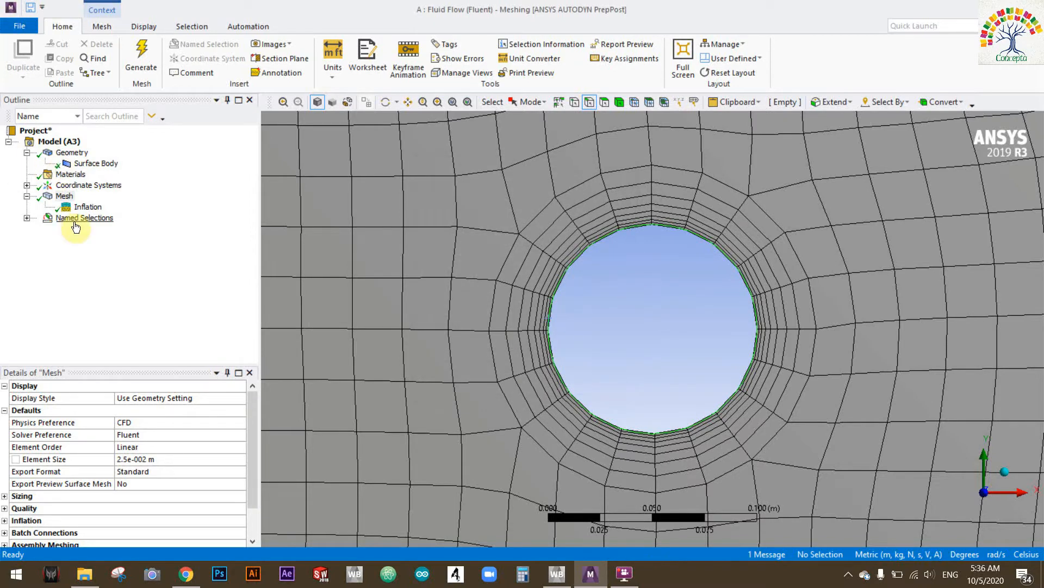
- Review the inlet, outlet and boundary named selections to check which edge each one covers
{"action": "left_click", "coordinate": [83, 217]}
{"action": "left_click", "coordinate": [26, 218]}
{"action": "left_click", "coordinate": [81, 228]}
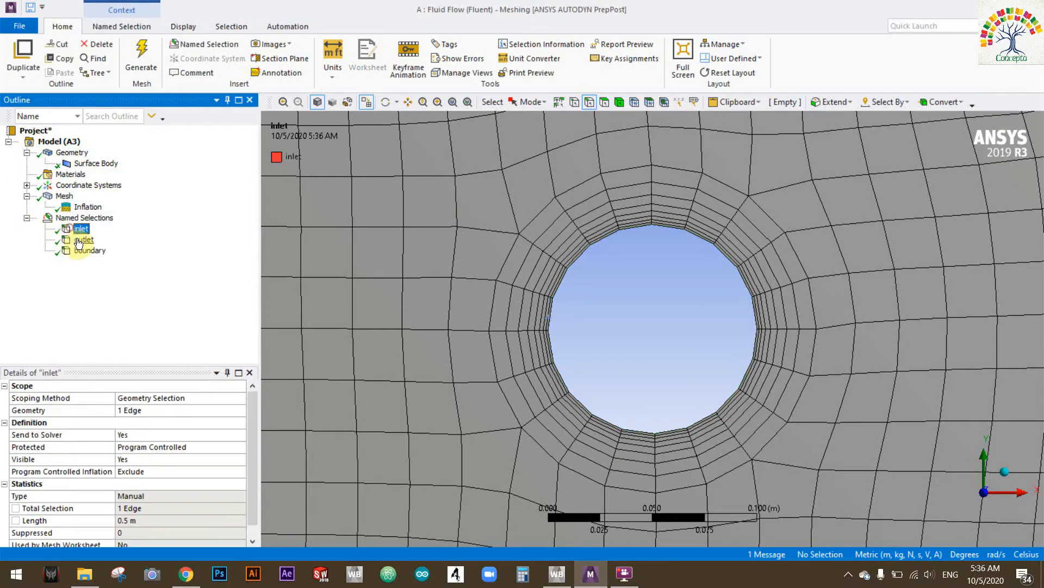
{"action": "scroll", "coordinate": [715, 299], "scroll_direction": "up", "scroll_amount": 2}
{"action": "scroll", "coordinate": [715, 296], "scroll_direction": "down", "scroll_amount": 3}
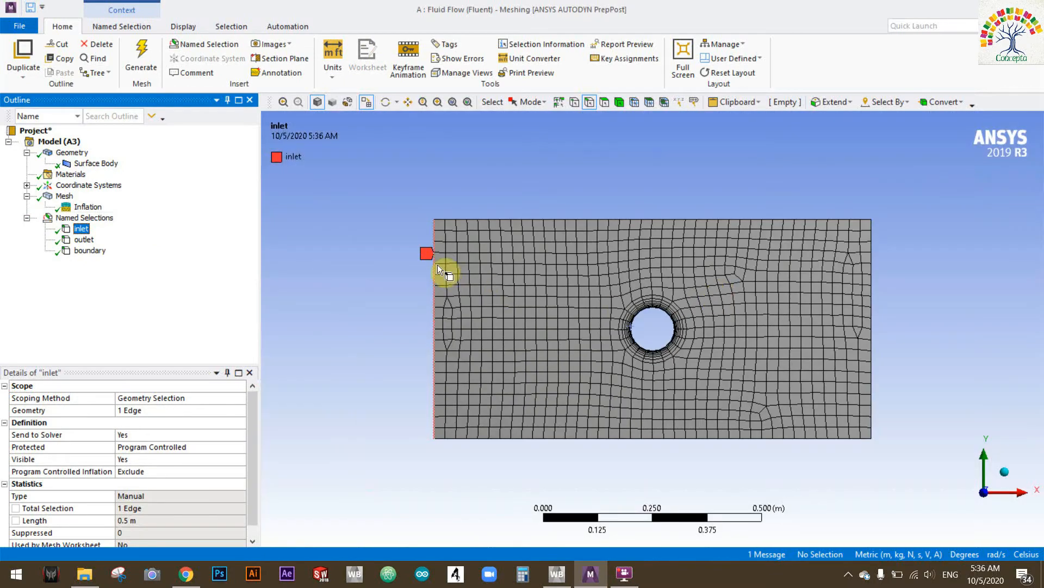
{"action": "left_click", "coordinate": [84, 240]}
{"action": "left_click", "coordinate": [89, 250]}
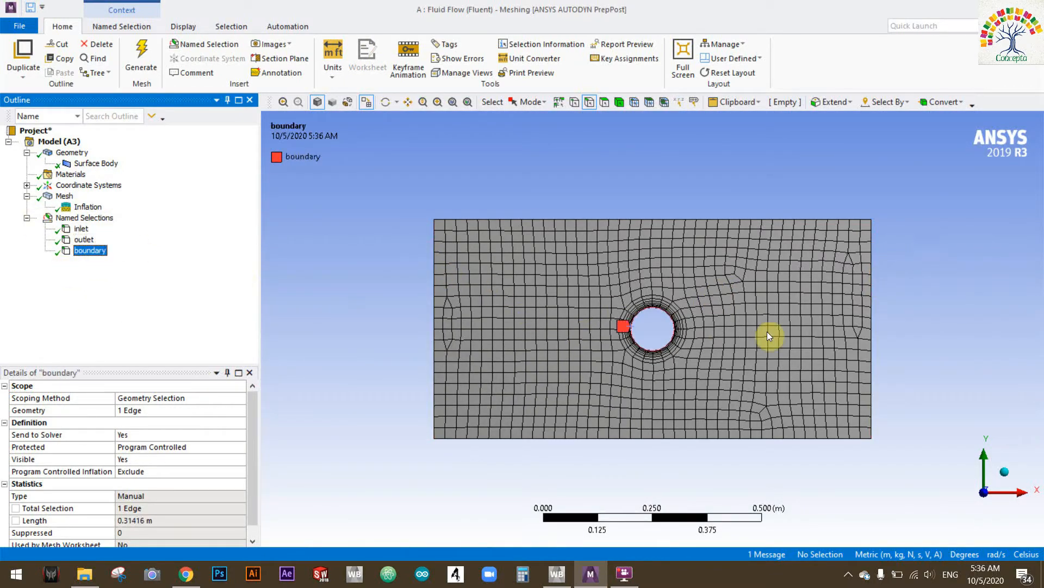
- Close the Meshing editor and update the Mesh component of the Fluid Flow (Fluent) system in Workbench
{"action": "left_click", "coordinate": [1031, 9]}
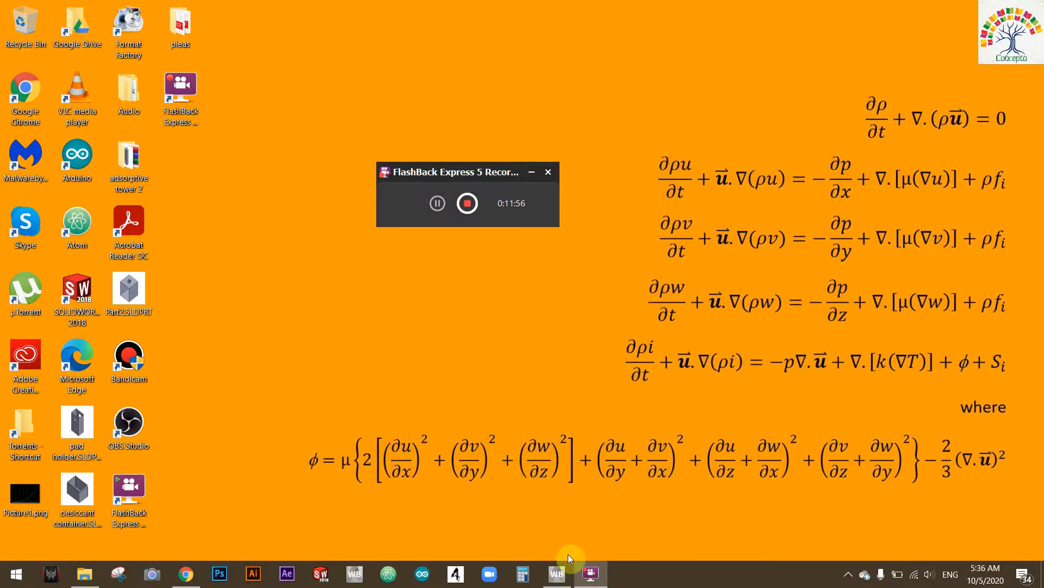
{"action": "left_click", "coordinate": [563, 570]}
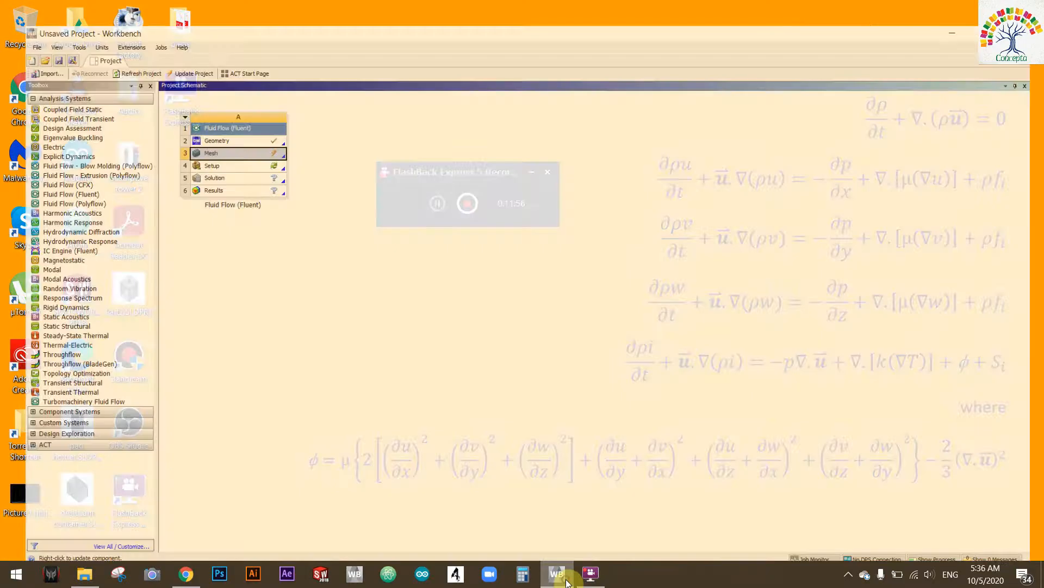
{"action": "left_click", "coordinate": [242, 145]}
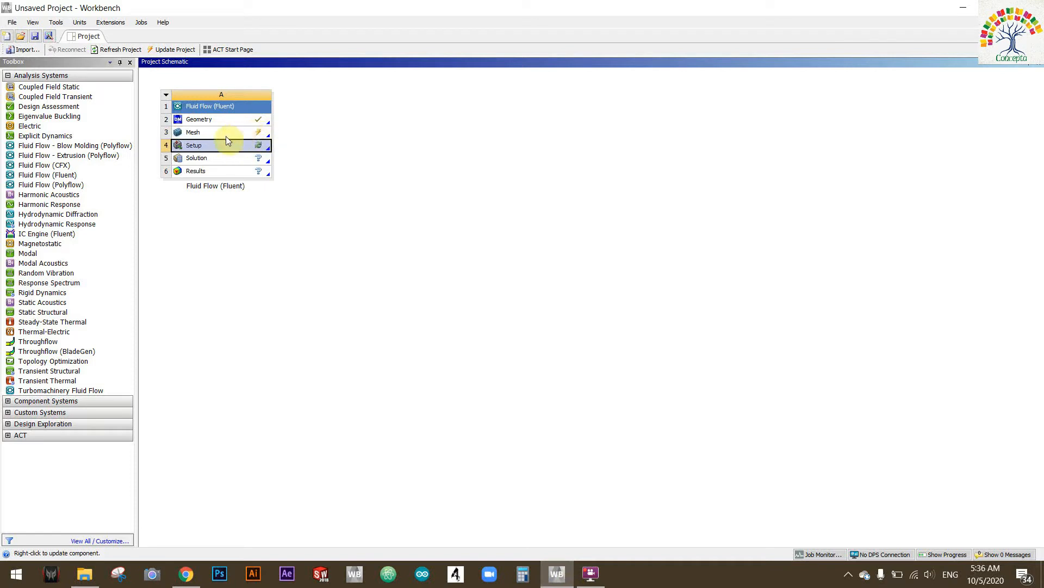
{"action": "right_click", "coordinate": [206, 133]}
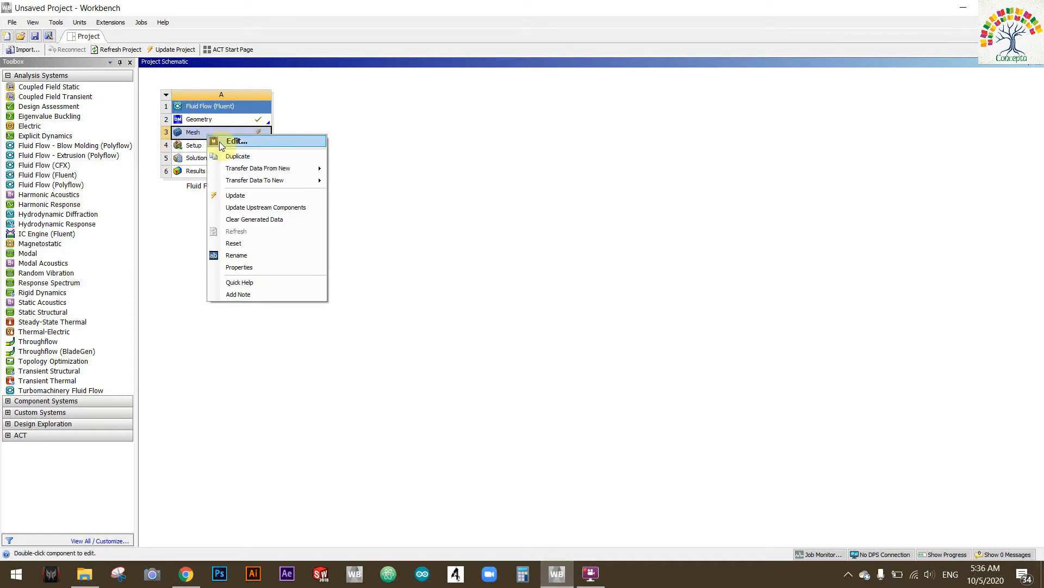
{"action": "left_click", "coordinate": [241, 206]}
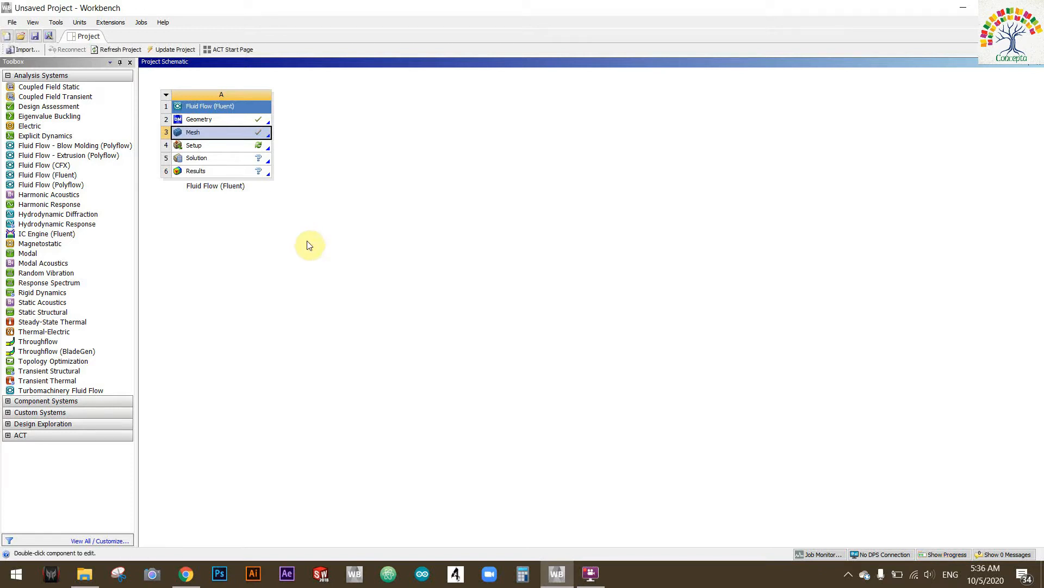
- Launch Fluent from the system's Setup component with 2D dimension and Serial processing, and expand the list of physics models
{"action": "double_click", "coordinate": [232, 145]}
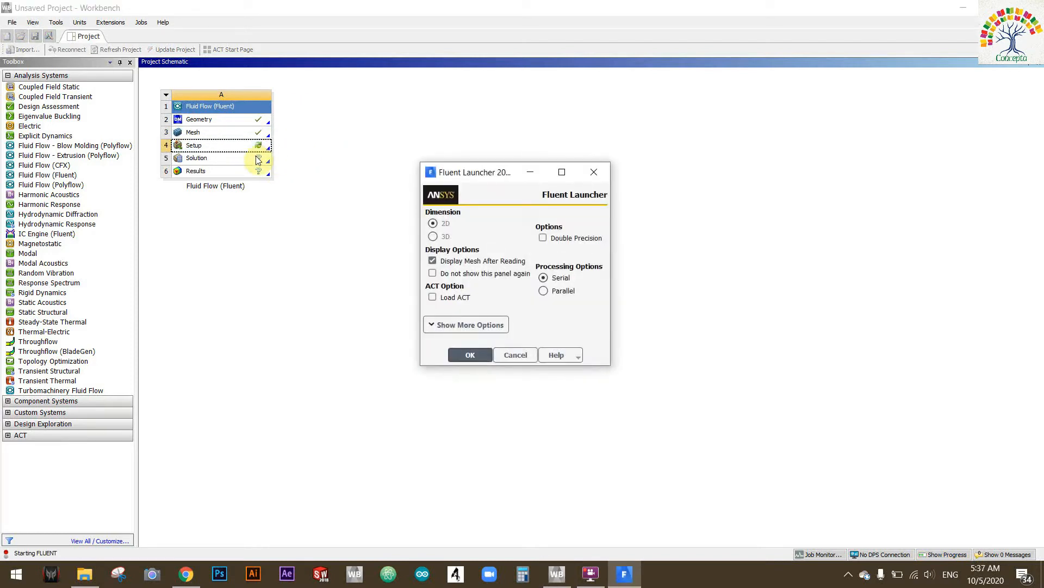
{"action": "left_click", "coordinate": [475, 354]}
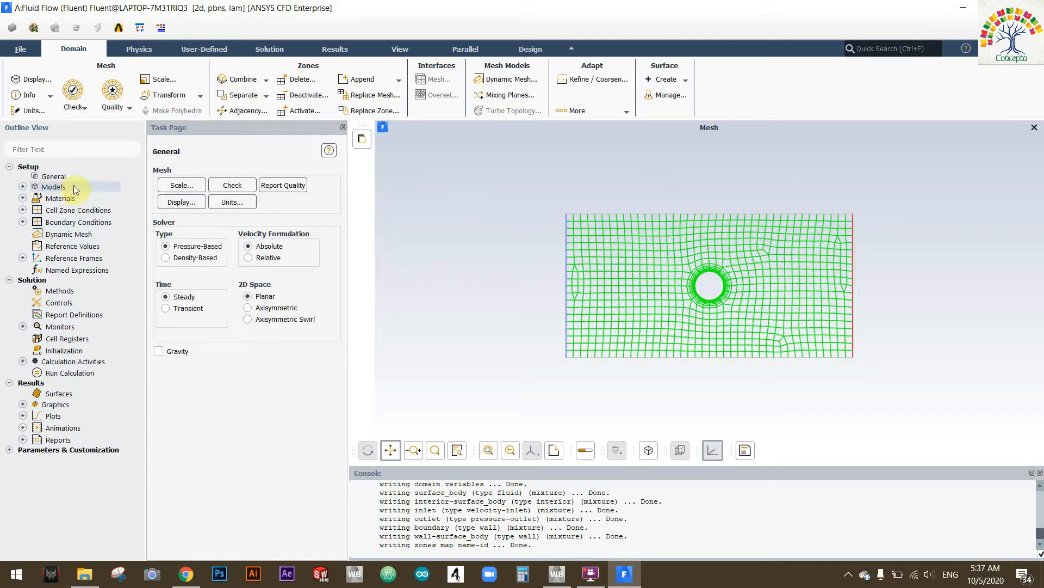
{"action": "left_click", "coordinate": [23, 188]}
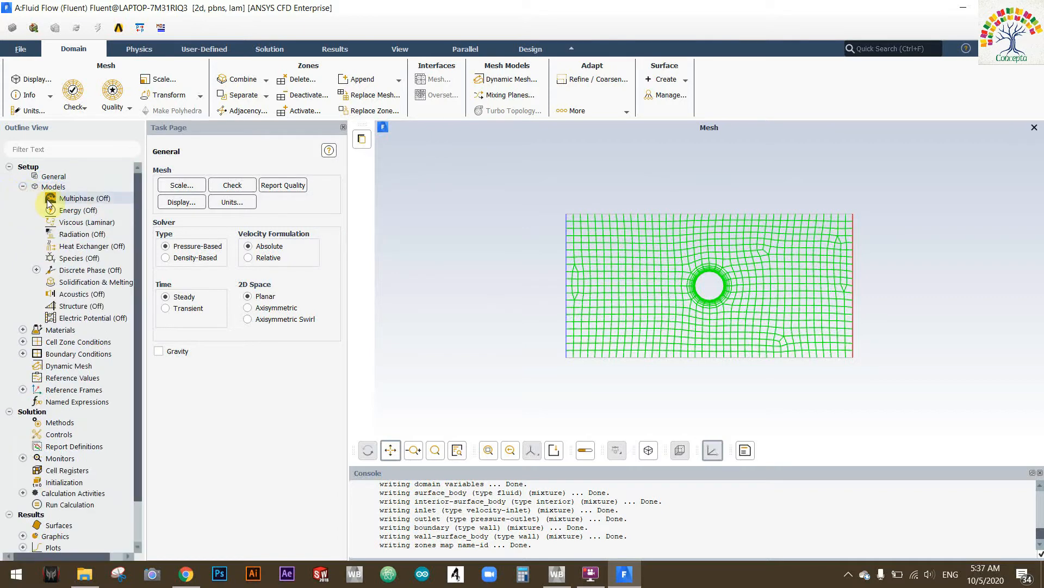
{"action": "double_click", "coordinate": [76, 217]}
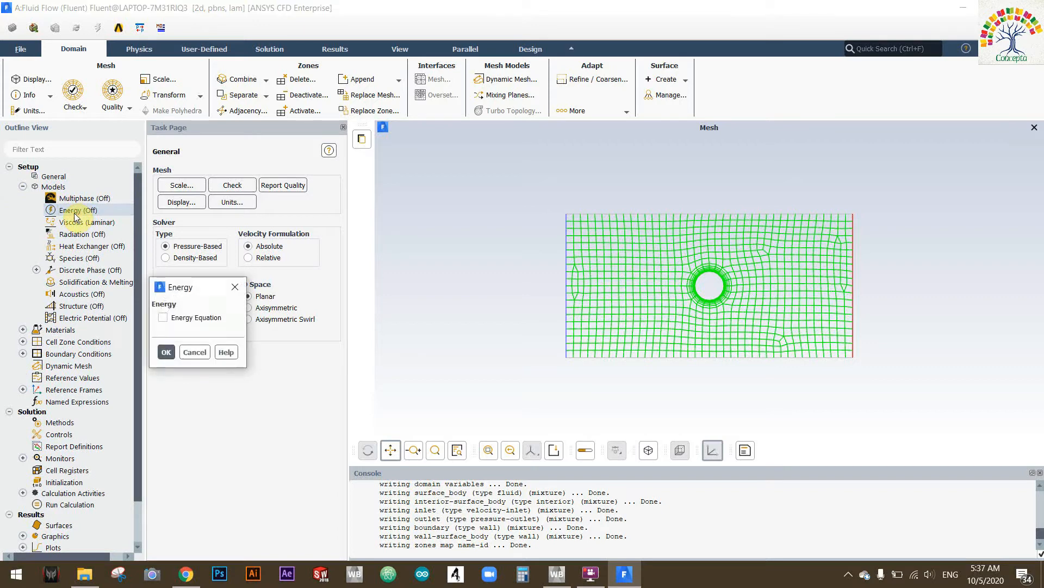
{"action": "left_click_drag", "start_coordinate": [177, 283], "coordinate": [311, 197]}
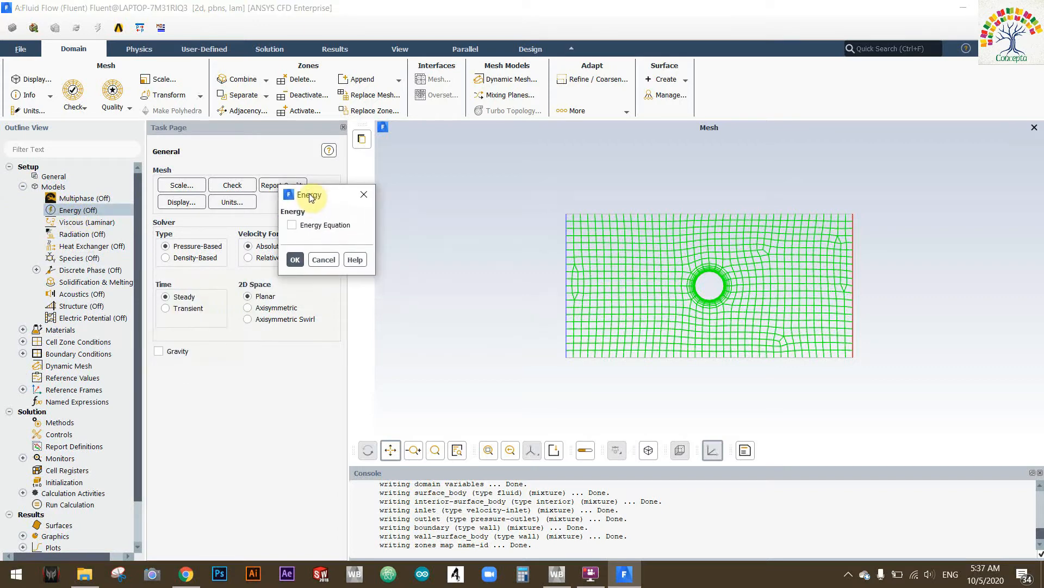
{"action": "left_click", "coordinate": [299, 225]}
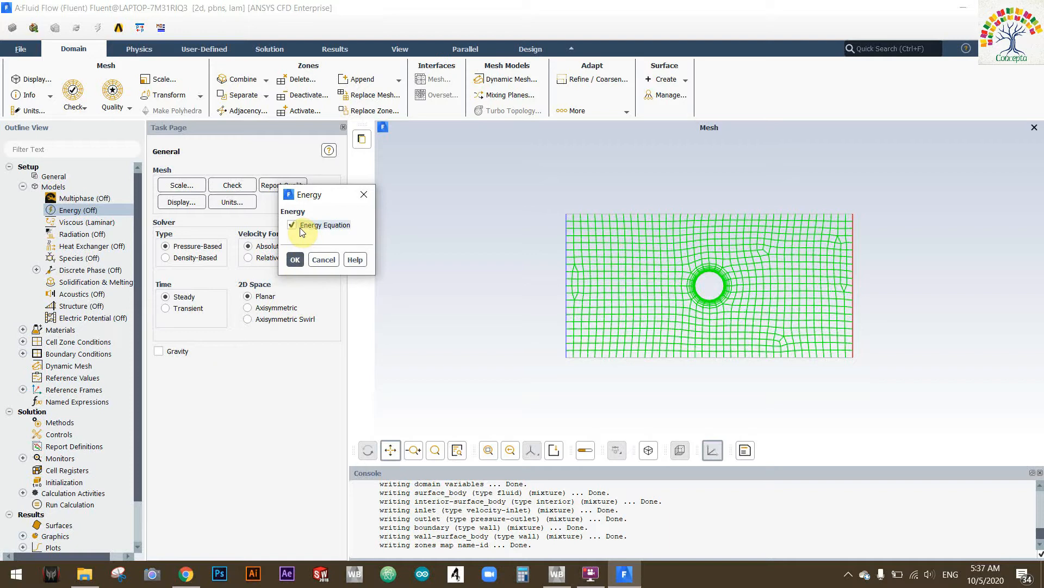
{"action": "left_click", "coordinate": [299, 227]}
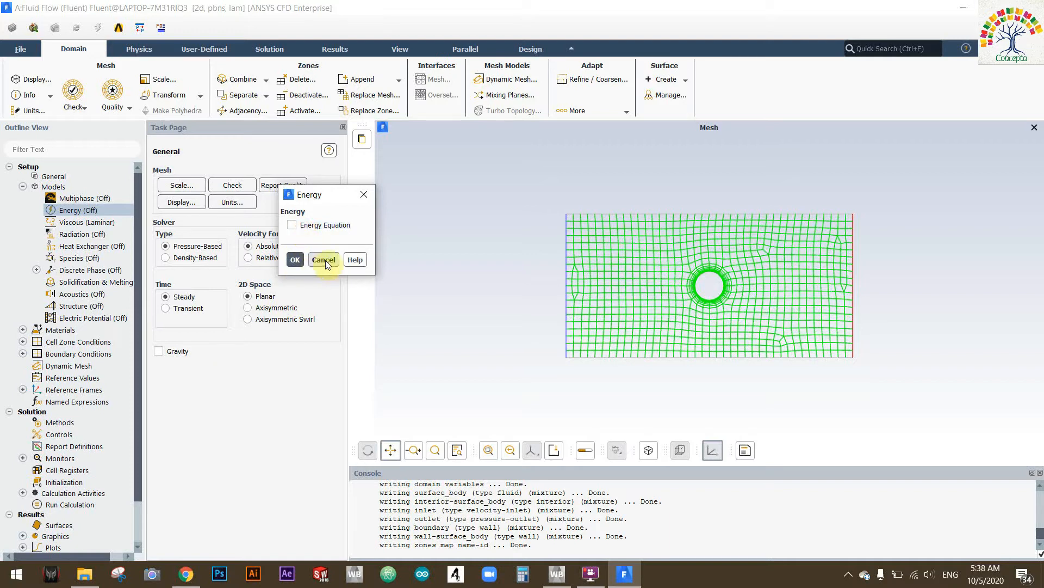
{"action": "left_click", "coordinate": [324, 260]}
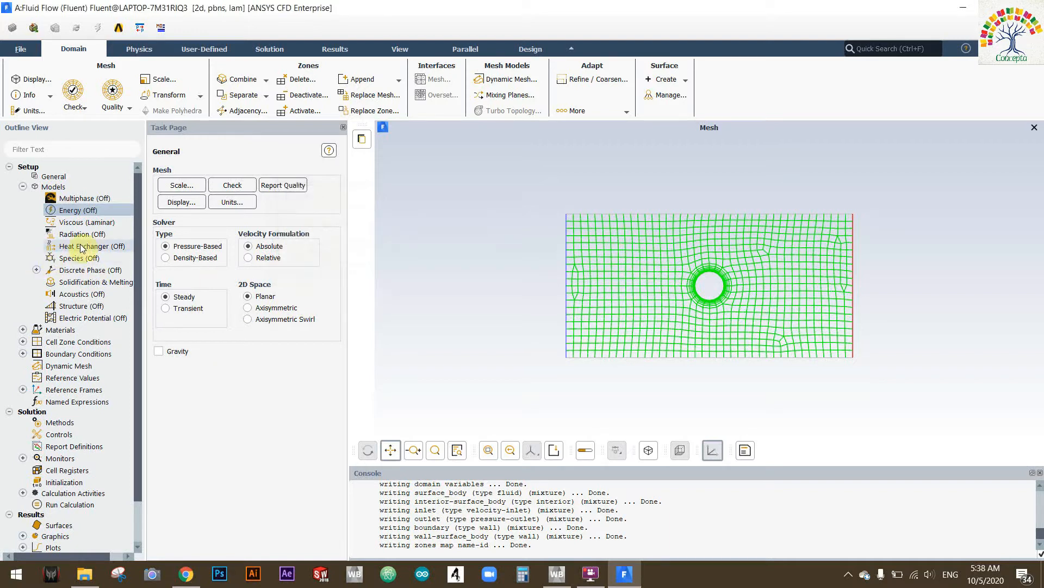
- Open the viscous model settings and accept the Laminar model
{"action": "left_click", "coordinate": [111, 227]}
{"action": "double_click", "coordinate": [111, 226]}
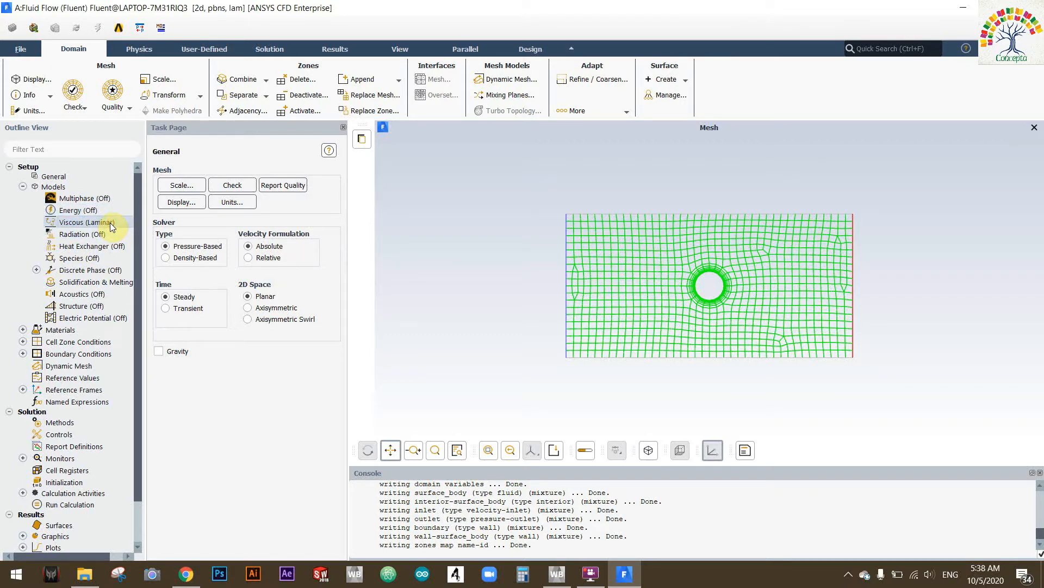
{"action": "left_click_drag", "start_coordinate": [190, 288], "coordinate": [229, 168]}
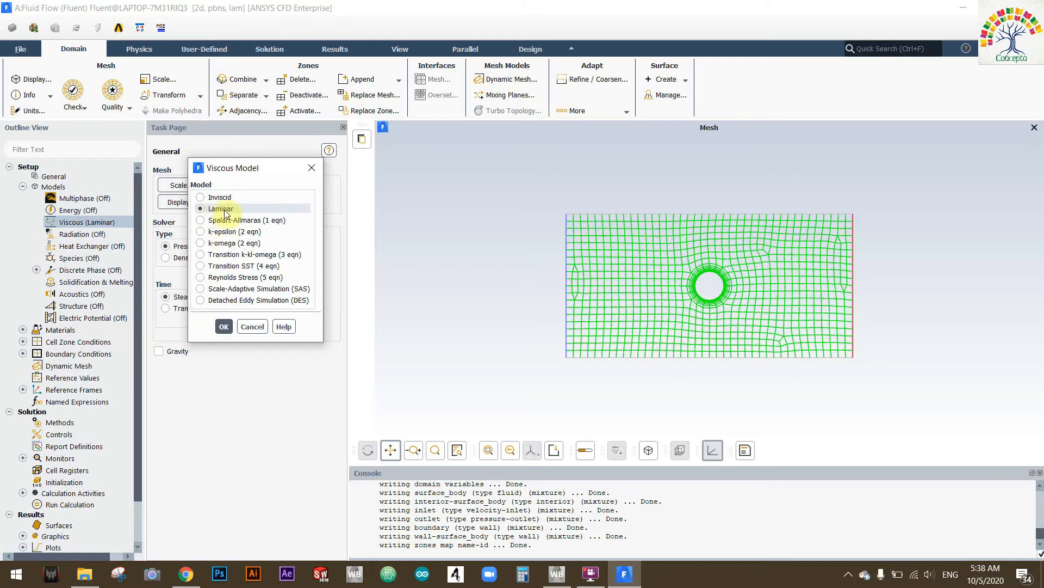
{"action": "left_click", "coordinate": [224, 327]}
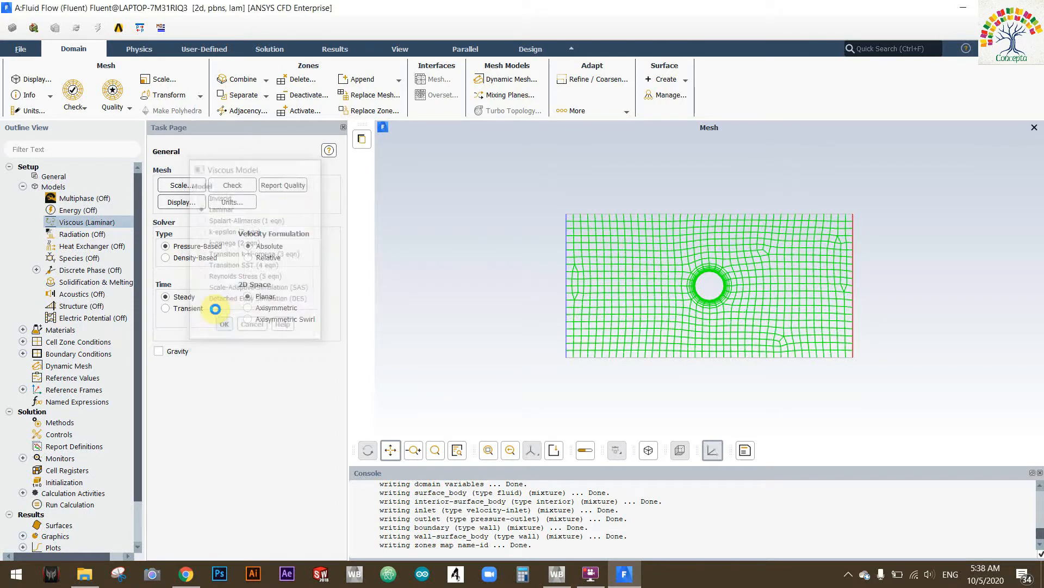
- Copy water-liquid (h2o<l>) from the Fluent Database into the case's fluid materials
{"action": "left_click", "coordinate": [22, 186]}
{"action": "left_click", "coordinate": [22, 198]}
{"action": "left_click", "coordinate": [36, 210]}
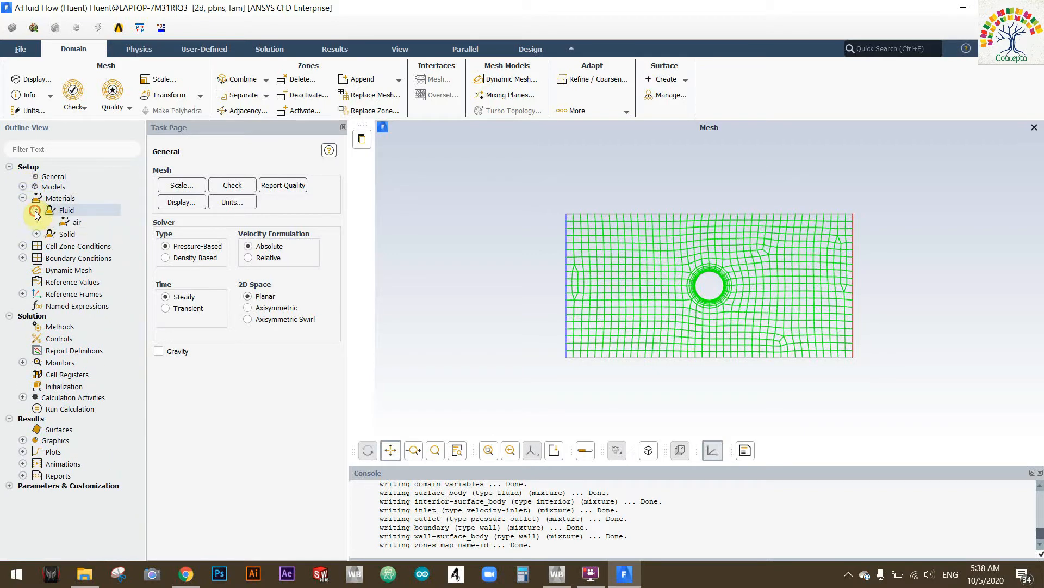
{"action": "double_click", "coordinate": [76, 223]}
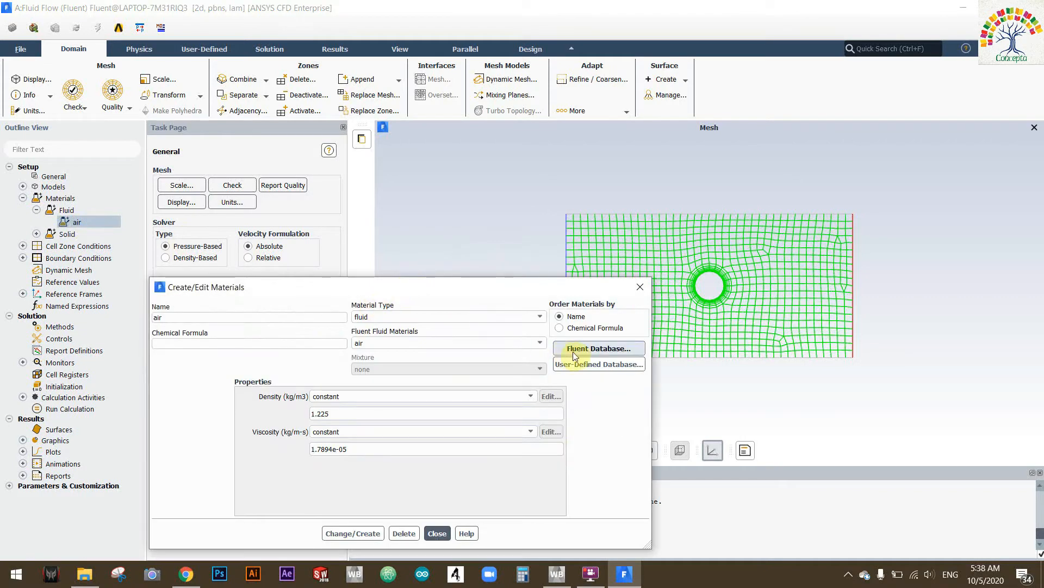
{"action": "left_click", "coordinate": [568, 346]}
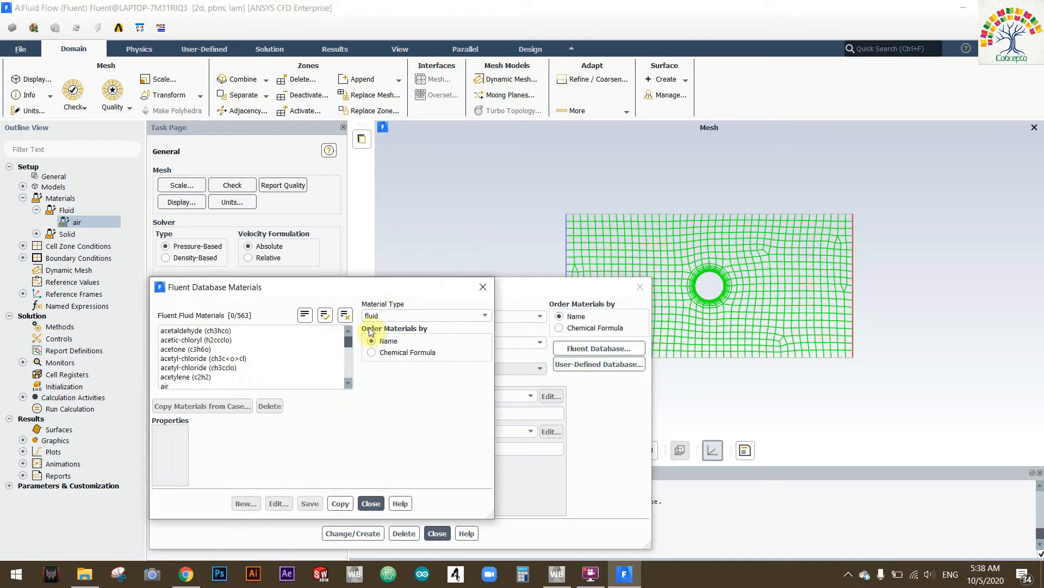
{"action": "left_click_drag", "start_coordinate": [347, 340], "coordinate": [349, 384]}
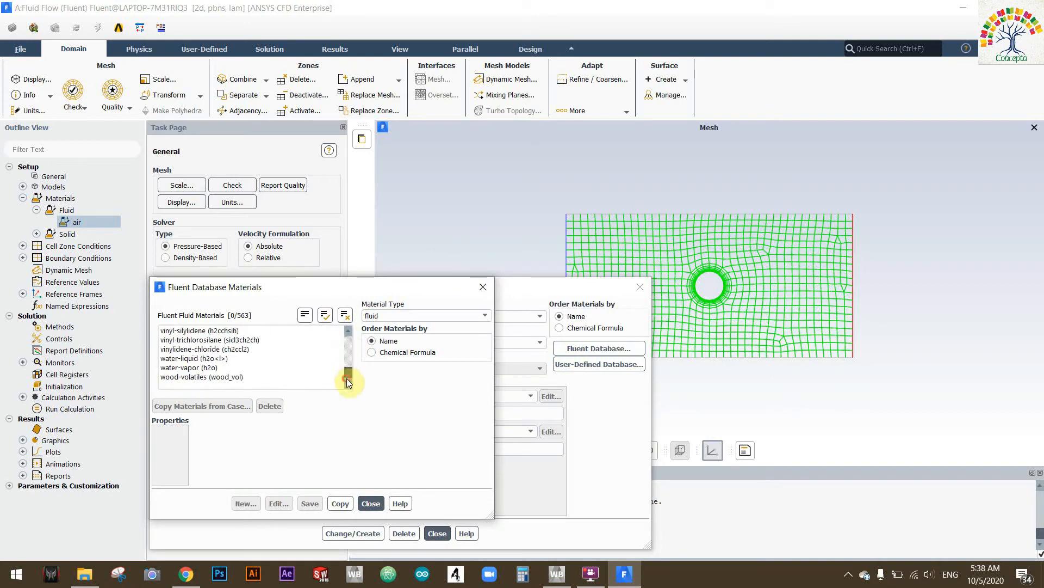
{"action": "left_click", "coordinate": [199, 358]}
{"action": "left_click_drag", "start_coordinate": [321, 287], "coordinate": [259, 100]}
{"action": "left_click", "coordinate": [311, 408]}
{"action": "left_click", "coordinate": [332, 408]}
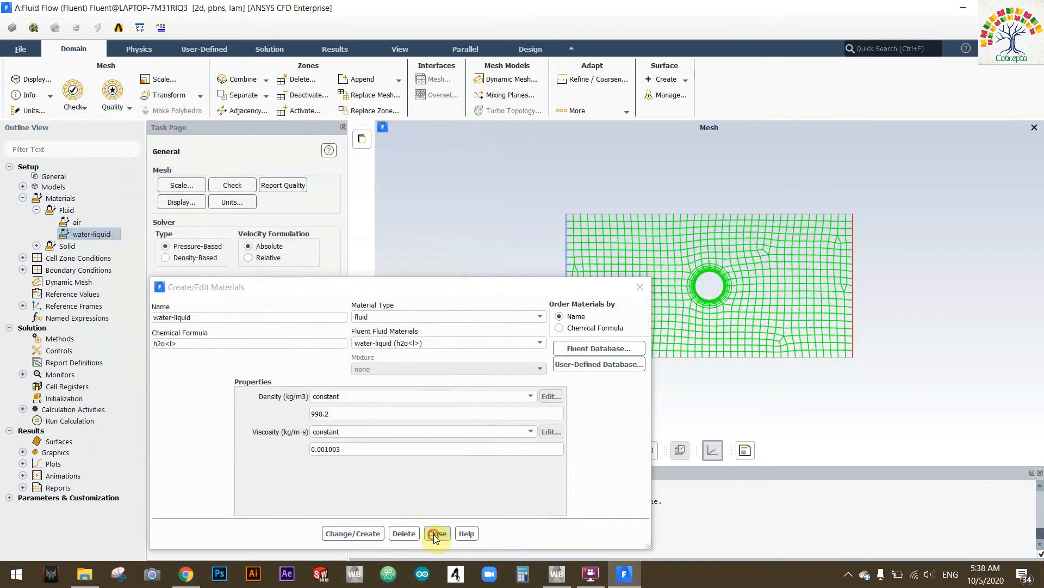
- Close the material settings and assign water-liquid as the material of the surface_body cell zone
{"action": "left_click", "coordinate": [437, 533]}
{"action": "left_click", "coordinate": [22, 258]}
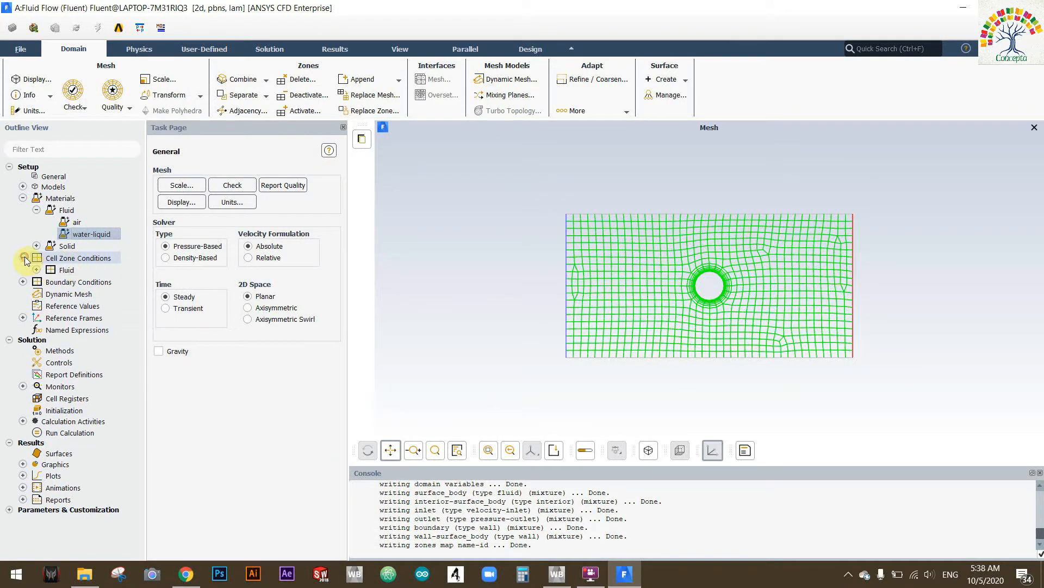
{"action": "left_click", "coordinate": [36, 269]}
{"action": "left_click", "coordinate": [81, 282]}
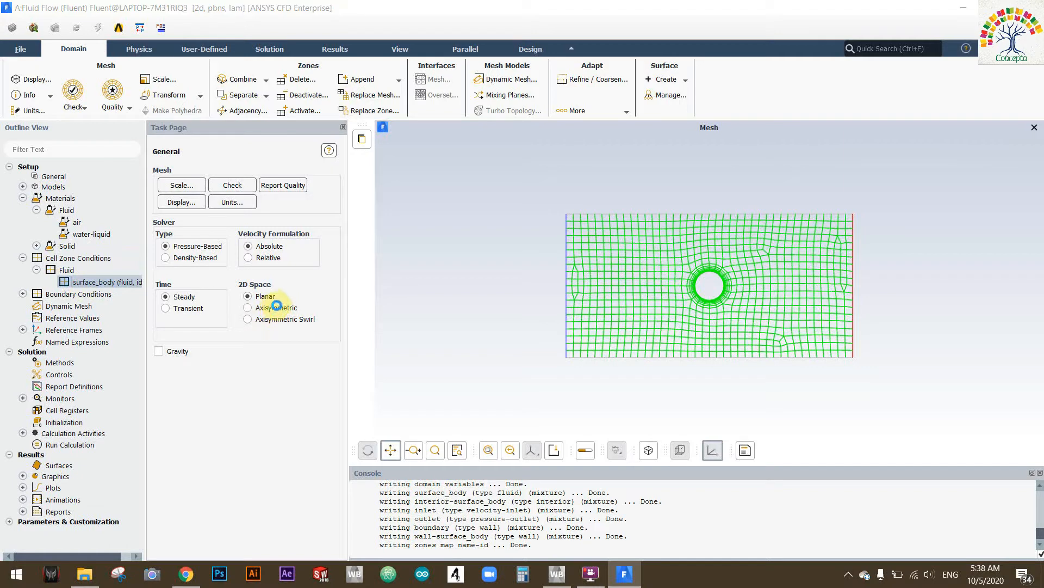
{"action": "left_click", "coordinate": [268, 329]}
{"action": "left_click", "coordinate": [254, 342]}
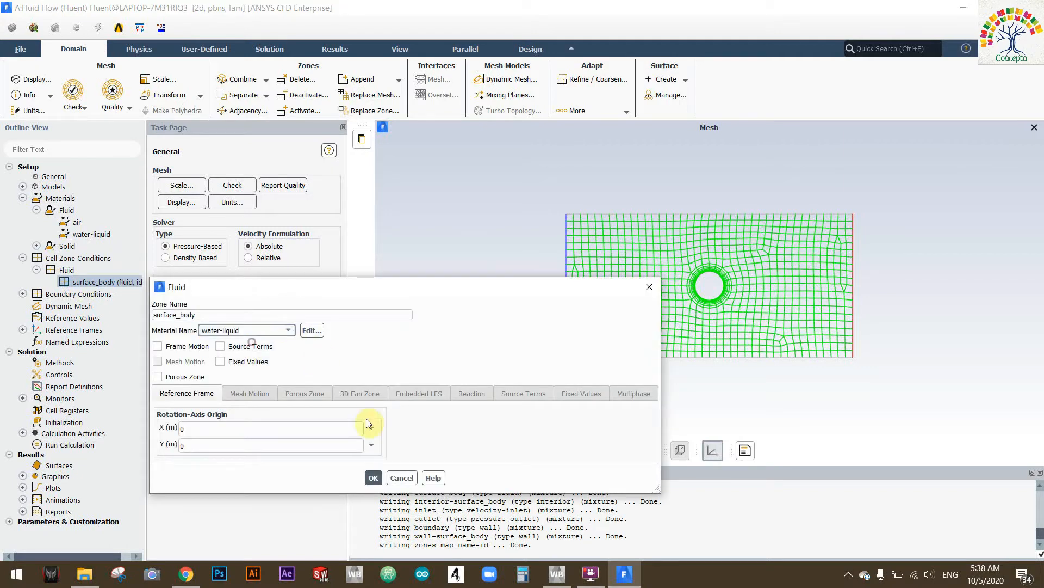
{"action": "left_click", "coordinate": [373, 477]}
- Delete air from the fluid materials and collapse the materials and cell zone branches of the outline
{"action": "left_click", "coordinate": [77, 222]}
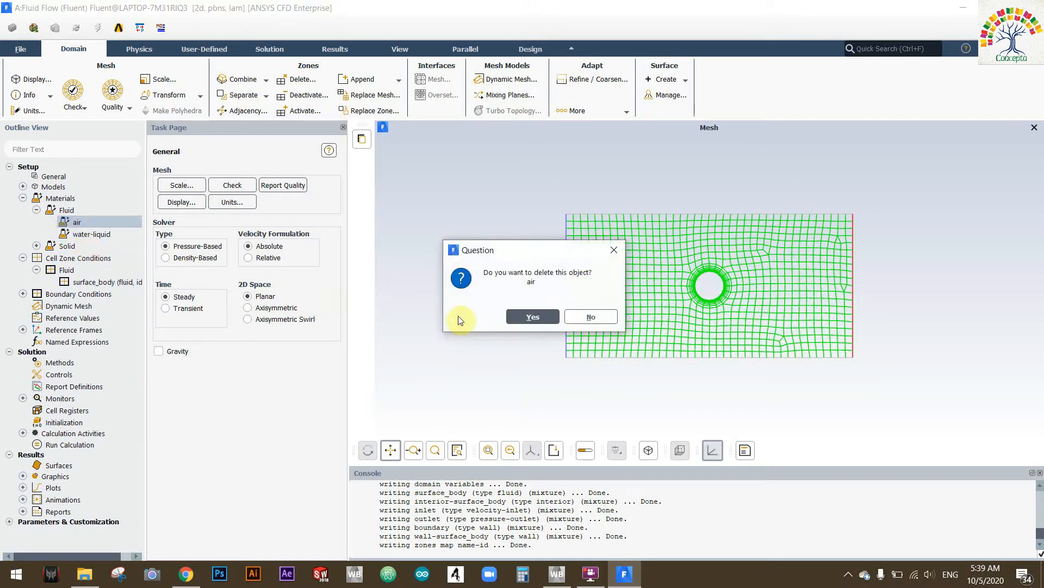
{"action": "left_click", "coordinate": [522, 320]}
{"action": "left_click", "coordinate": [37, 210]}
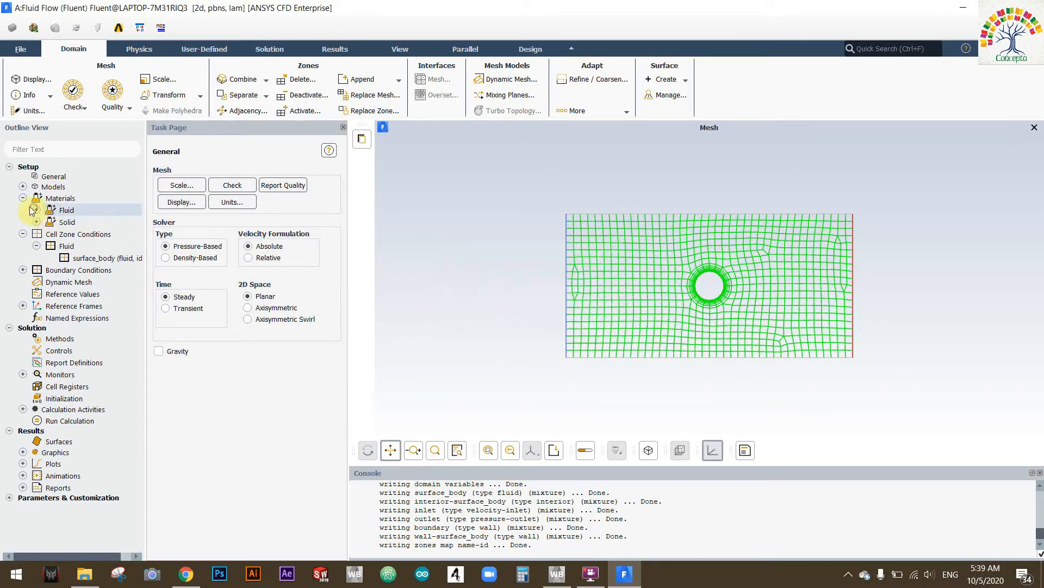
{"action": "left_click", "coordinate": [22, 198]}
{"action": "left_click", "coordinate": [36, 222]}
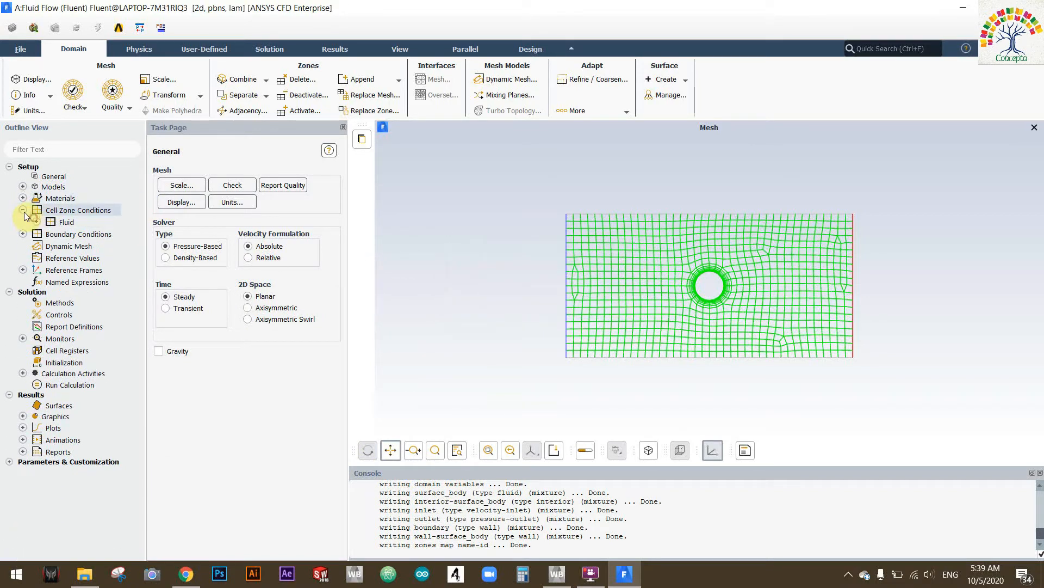
{"action": "left_click", "coordinate": [22, 210]}
- Set the velocity magnitude of the inlet boundary condition to 500 m/s
{"action": "left_click", "coordinate": [22, 222]}
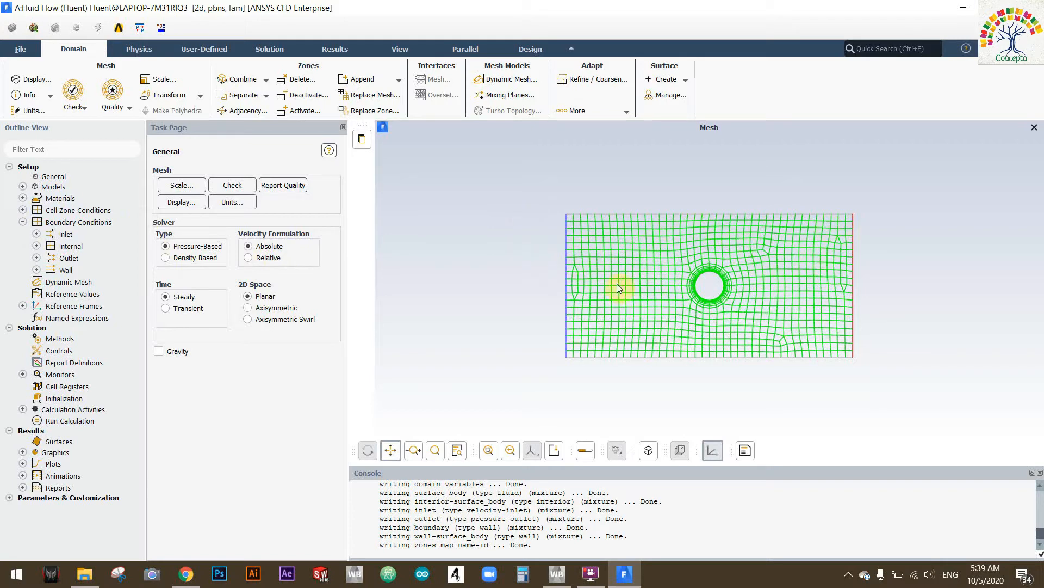
{"action": "left_click", "coordinate": [36, 233]}
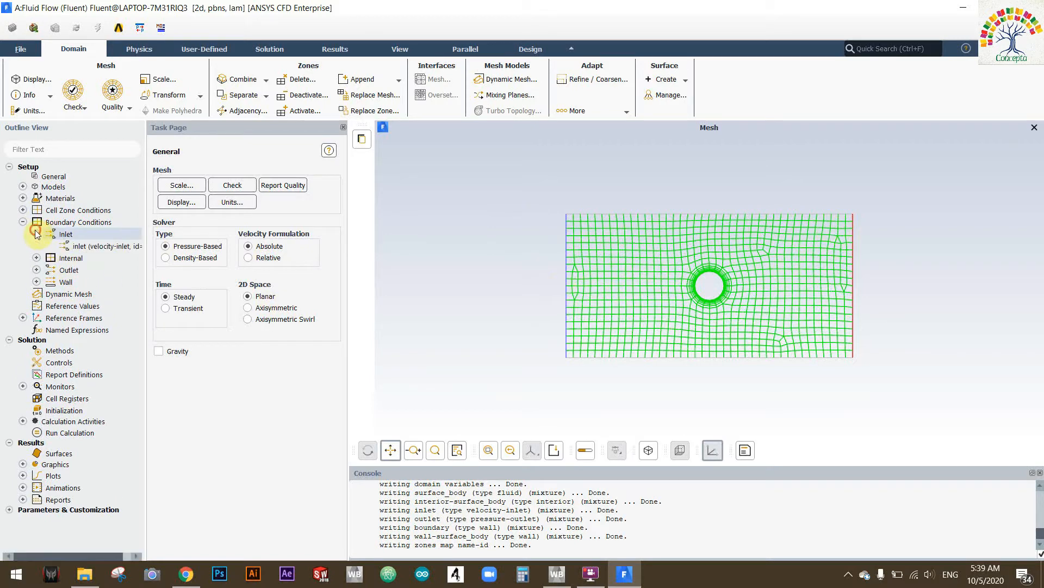
{"action": "left_click", "coordinate": [79, 247]}
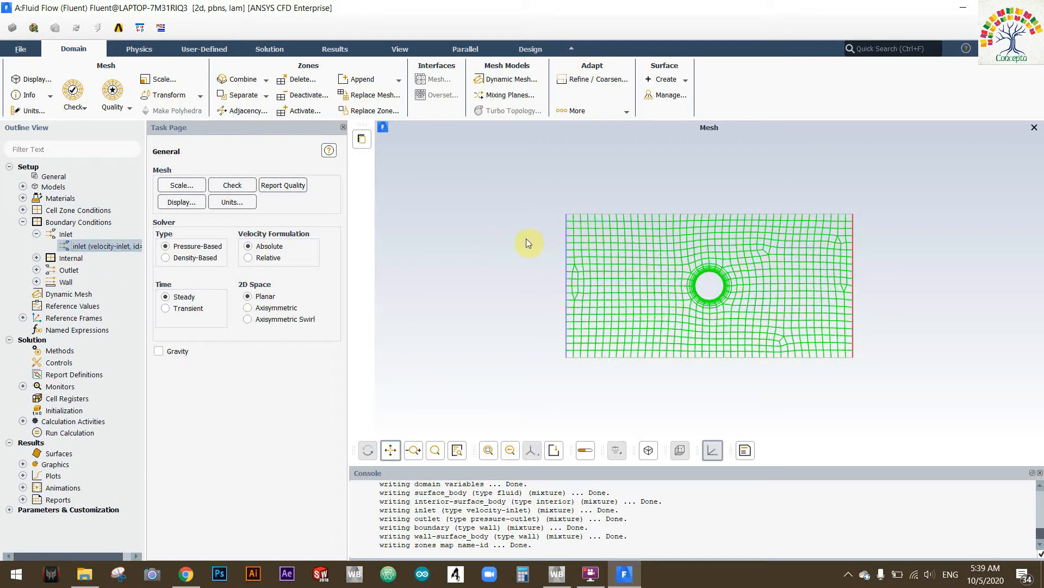
{"action": "double_click", "coordinate": [109, 246]}
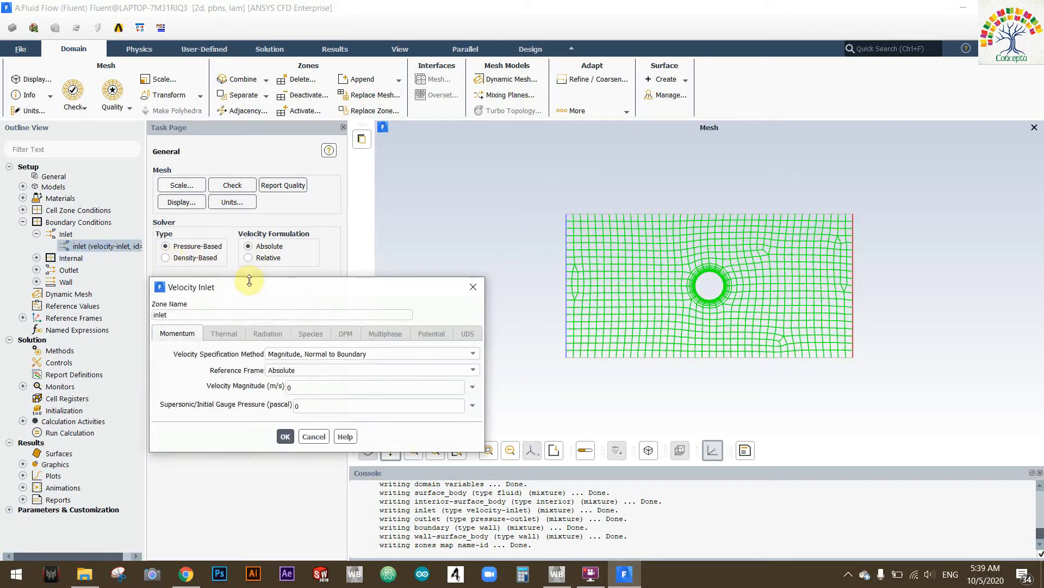
{"action": "left_click_drag", "start_coordinate": [263, 294], "coordinate": [242, 257]}
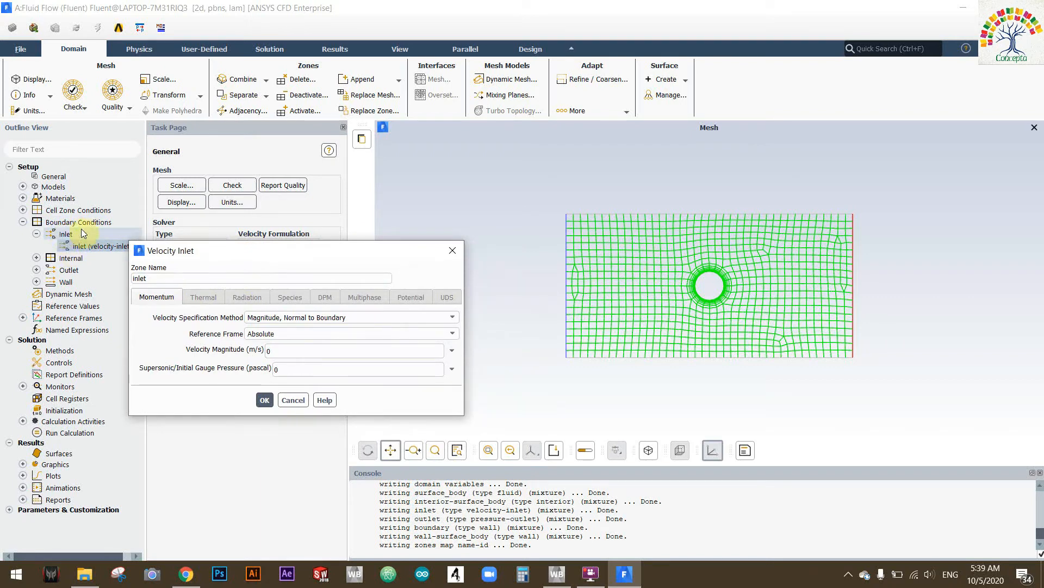
{"action": "double_click", "coordinate": [285, 348]}
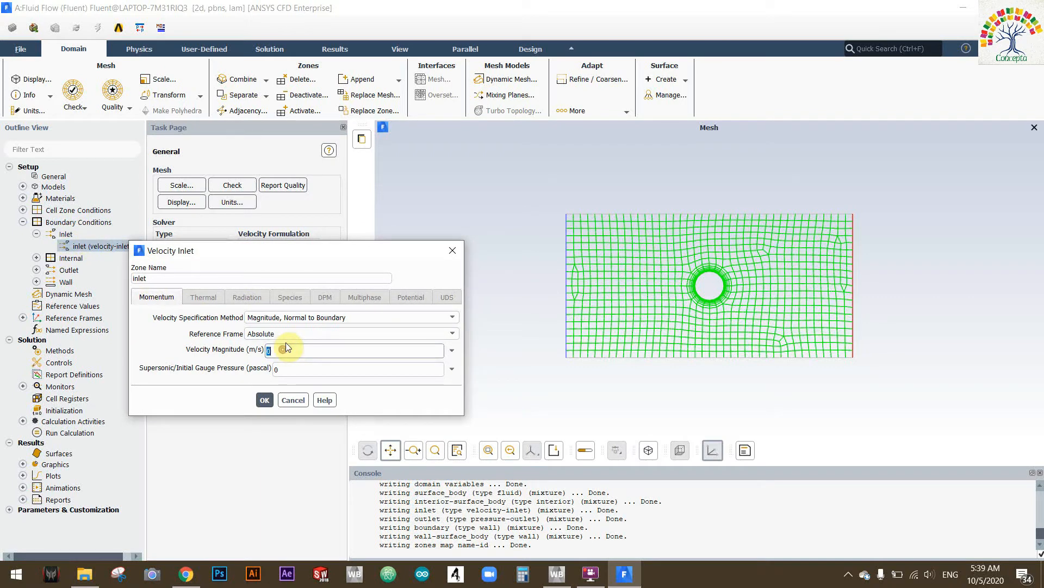
{"action": "type", "text": "500"}
{"action": "left_click", "coordinate": [265, 399]}
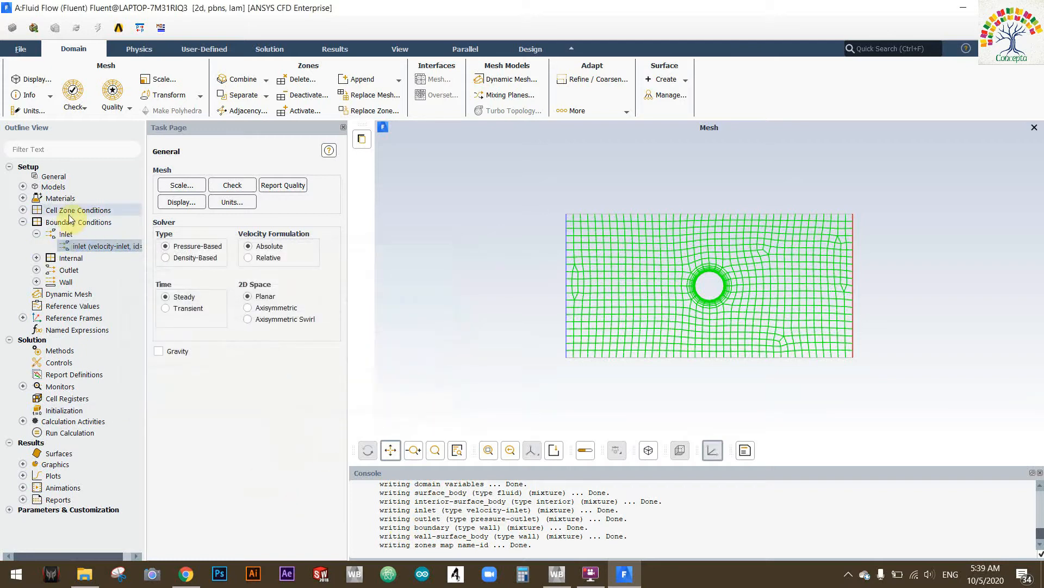
- Accept the outlet's pressure-outlet settings with a gauge pressure of 0 Pa and collapse the boundary conditions in the outline
{"action": "left_click", "coordinate": [37, 234]}
{"action": "left_click", "coordinate": [38, 248]}
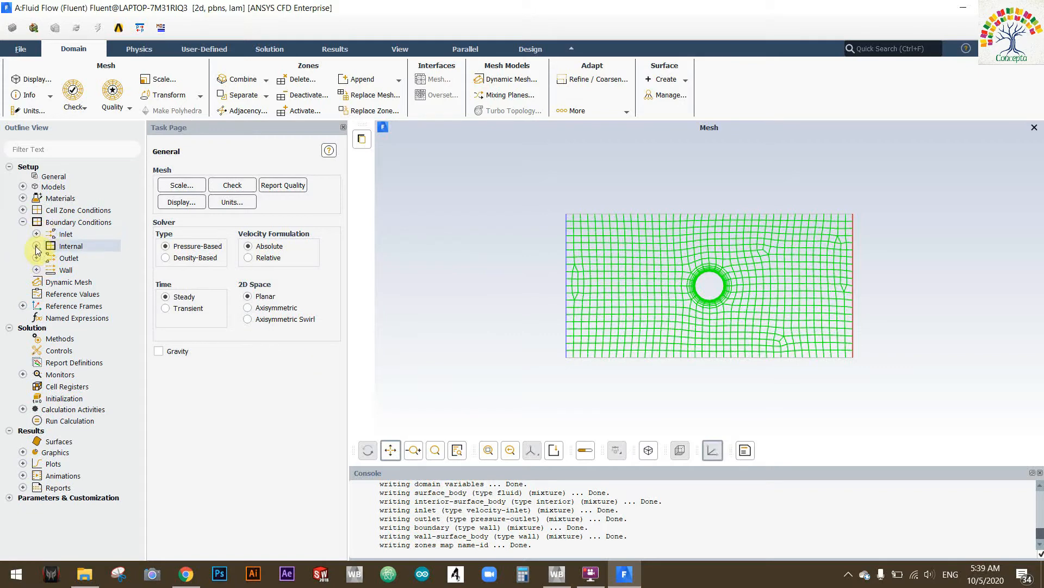
{"action": "left_click", "coordinate": [36, 259]}
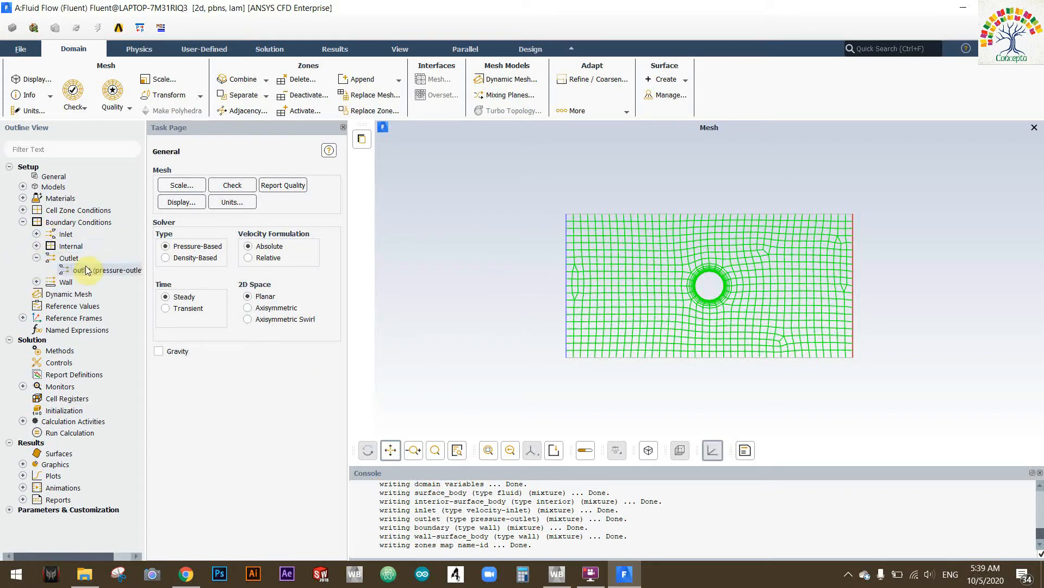
{"action": "left_click", "coordinate": [86, 270]}
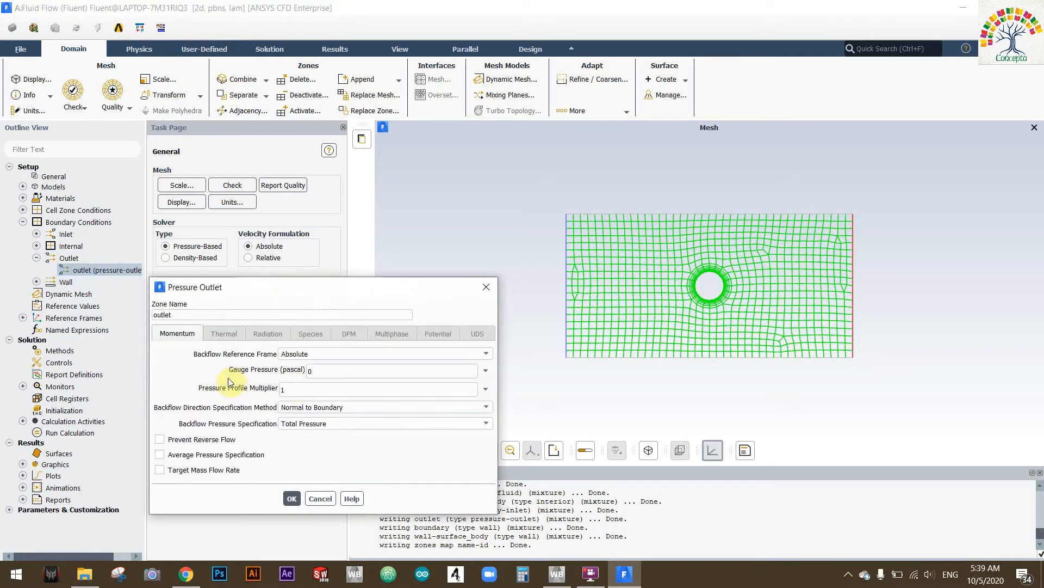
{"action": "left_click", "coordinate": [309, 371]}
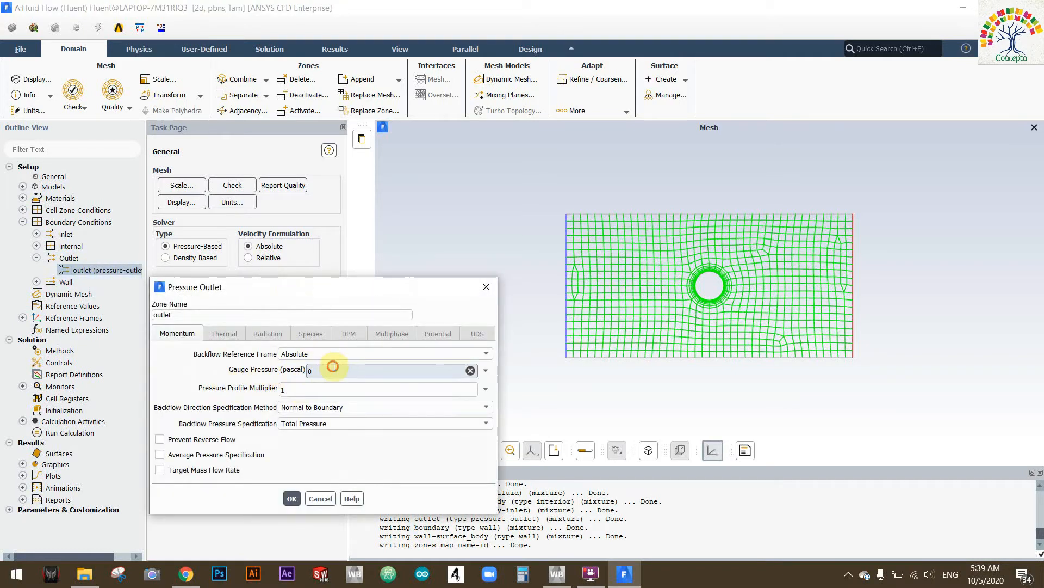
{"action": "left_click_drag", "start_coordinate": [247, 369], "coordinate": [241, 373]}
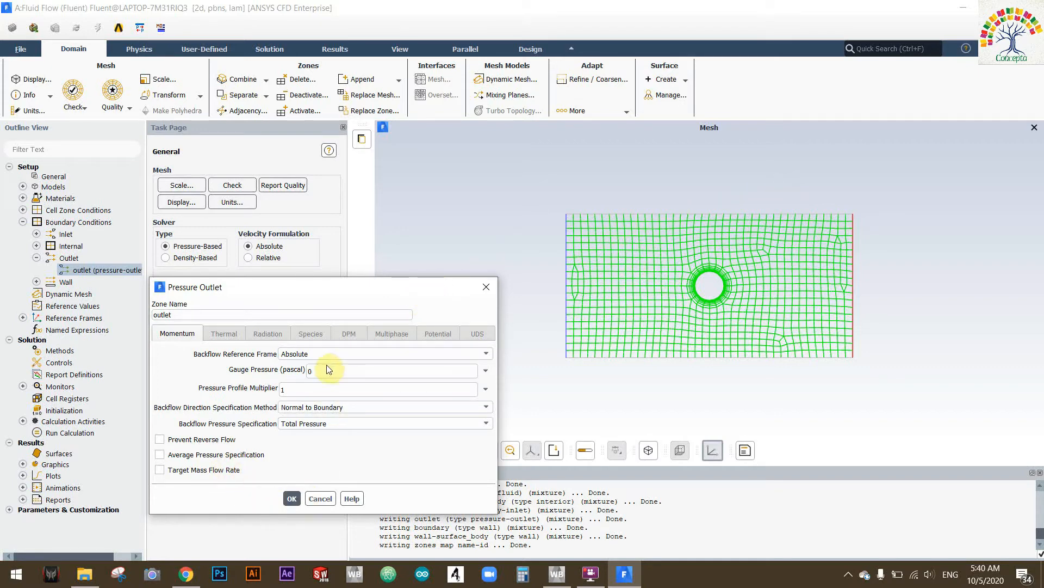
{"action": "left_click", "coordinate": [291, 498]}
{"action": "left_click", "coordinate": [36, 258]}
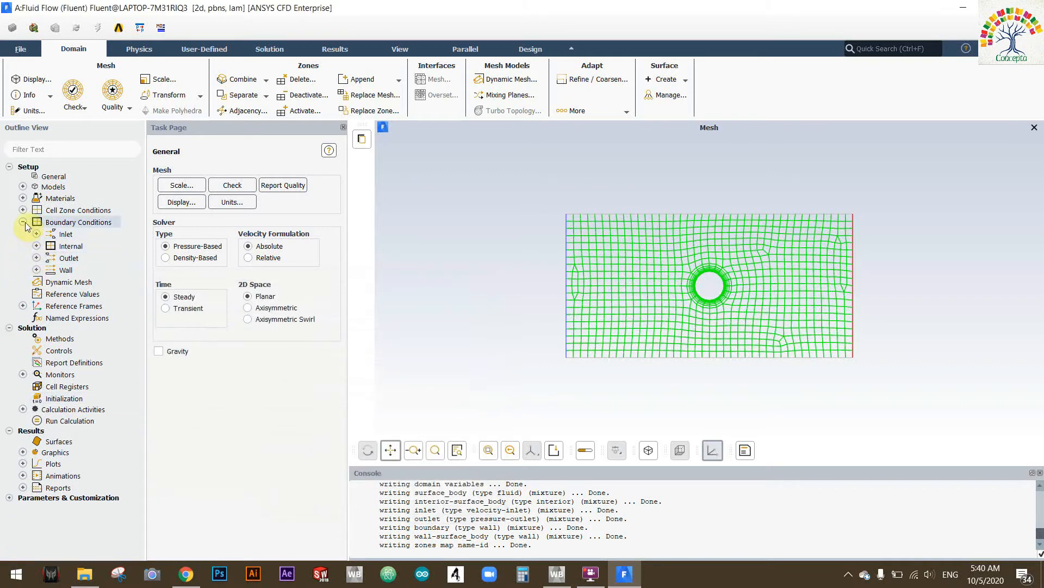
{"action": "left_click", "coordinate": [23, 222]}
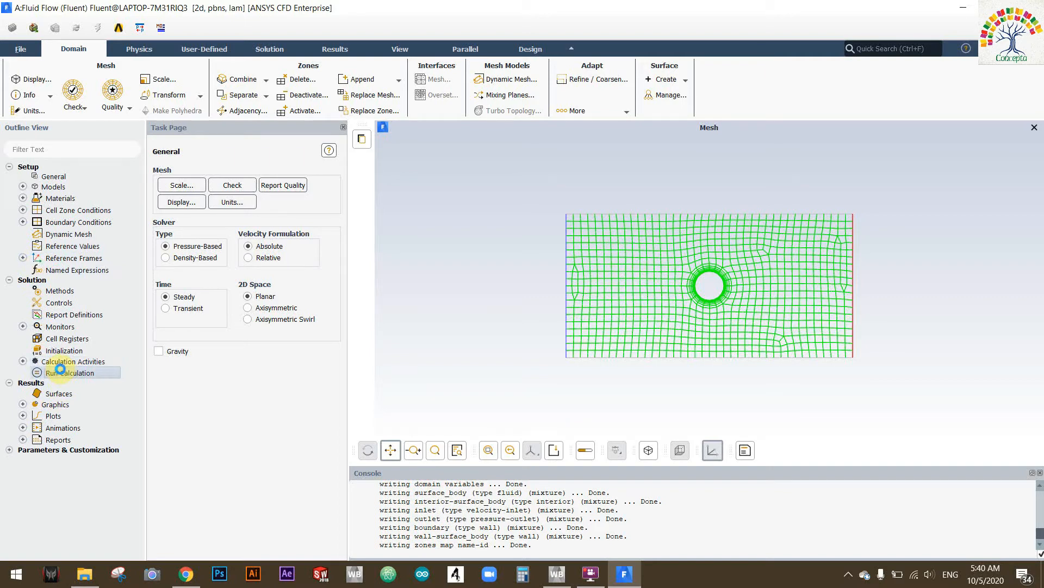
- Set the number of iterations to 1000, then initialize and run the calculation
{"action": "left_click", "coordinate": [61, 371]}
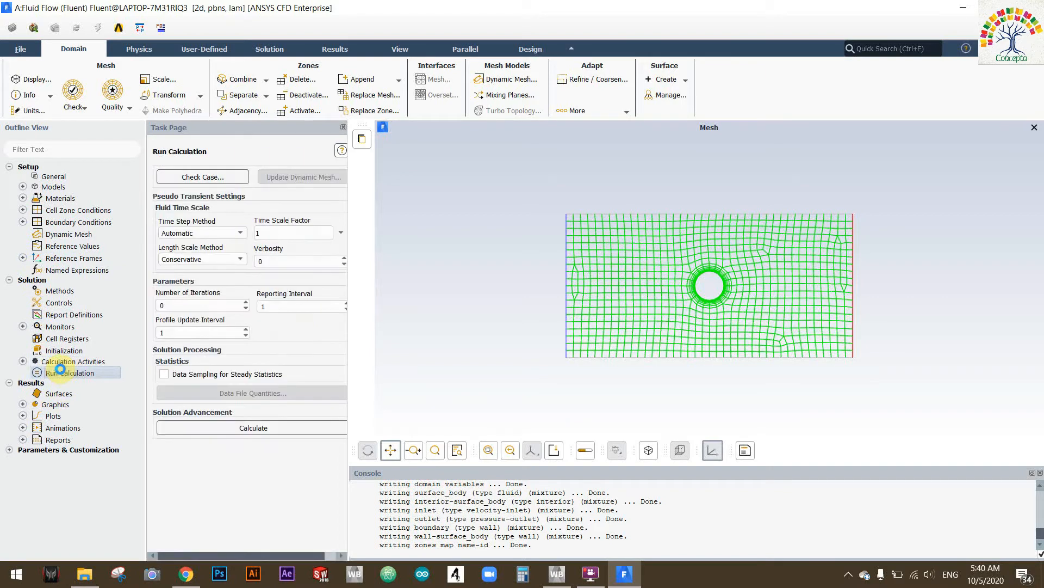
{"action": "double_click", "coordinate": [175, 302]}
{"action": "right_click", "coordinate": [71, 375]}
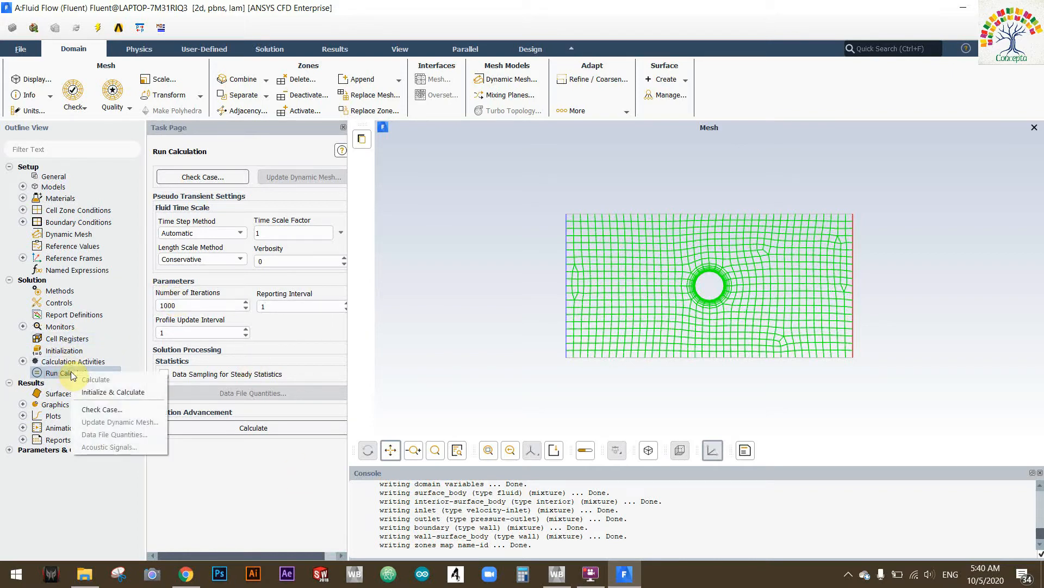
{"action": "left_click", "coordinate": [114, 393]}
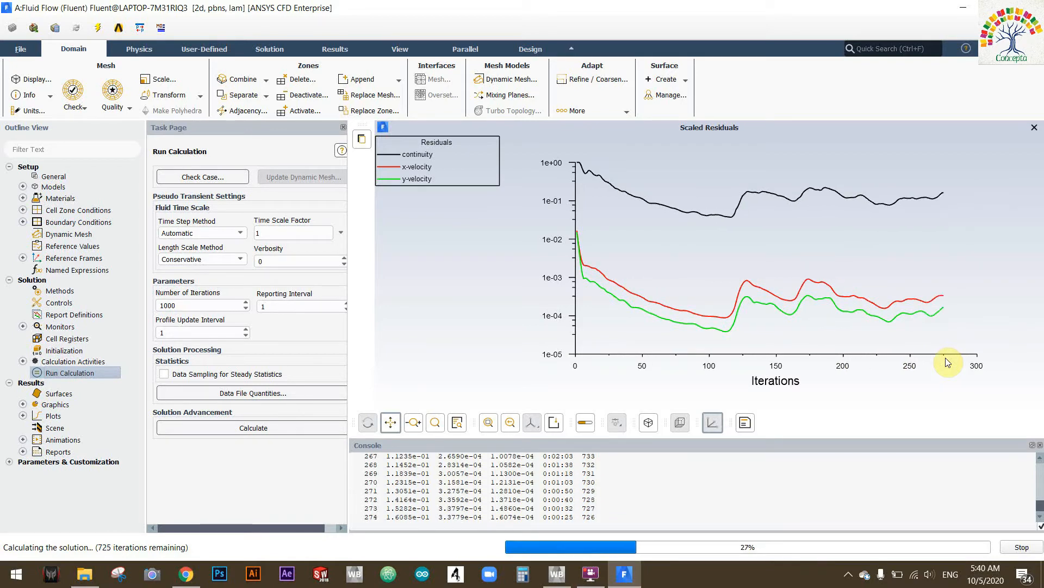
{"action": "left_click", "coordinate": [593, 576]}
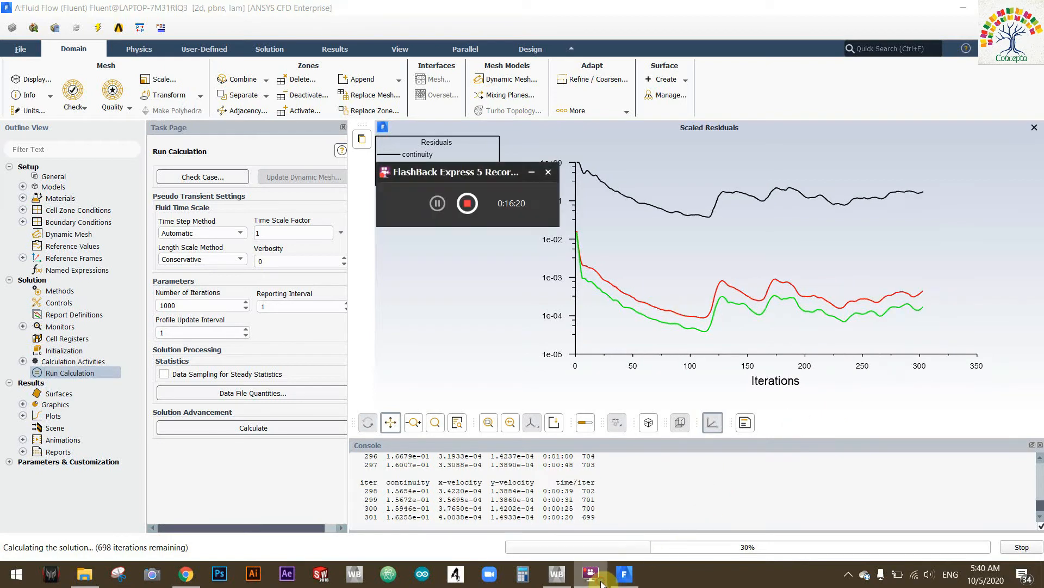
{"action": "left_click", "coordinate": [592, 577]}
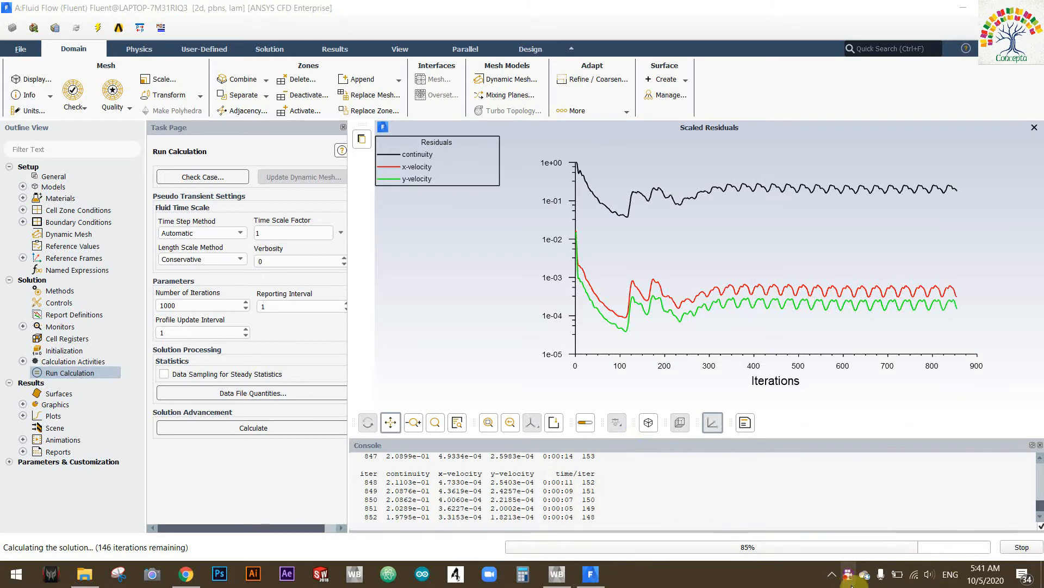
{"action": "right_click", "coordinate": [848, 577]}
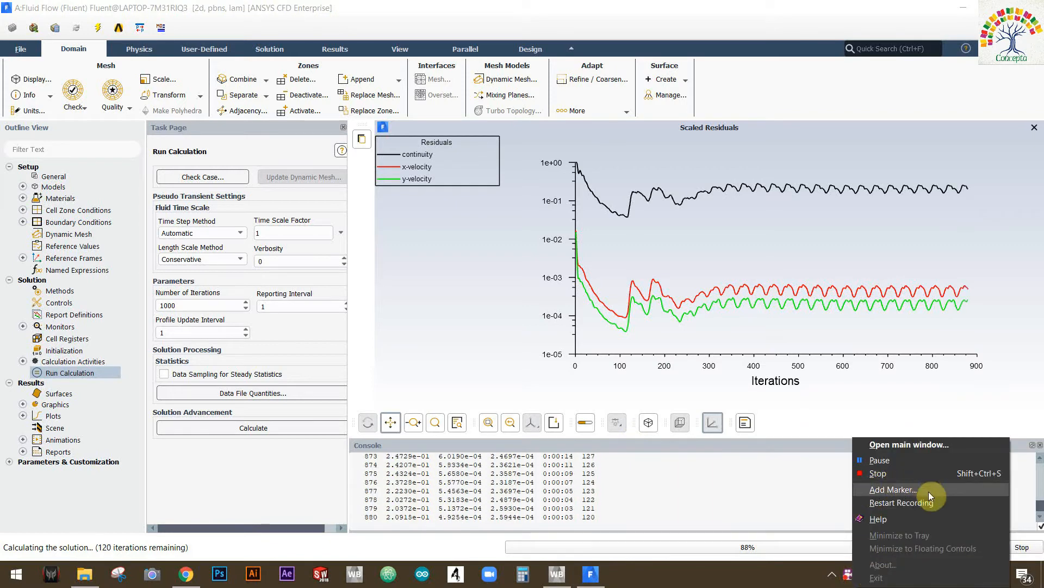
{"action": "left_click", "coordinate": [886, 442]}
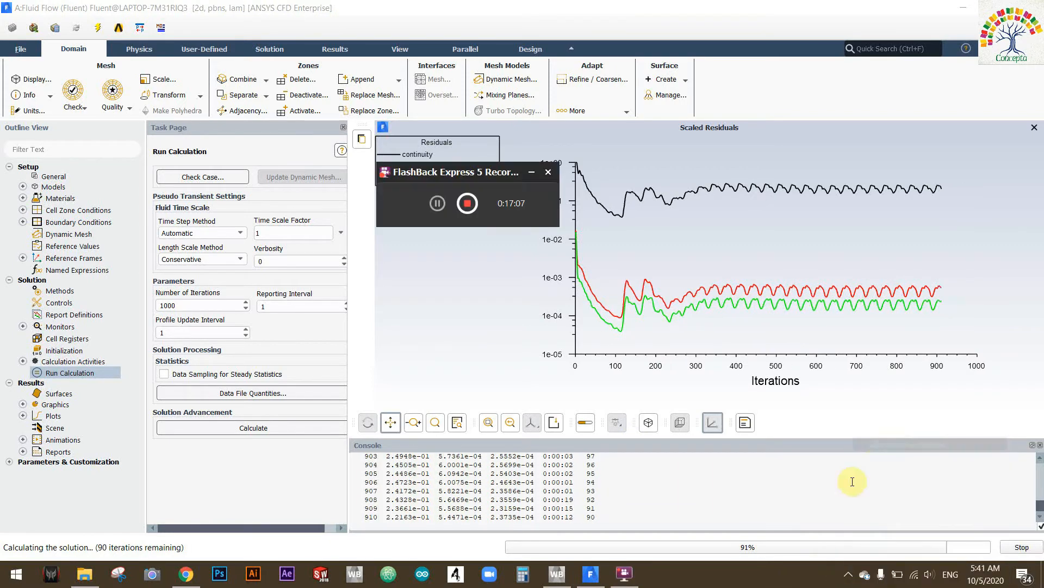
{"action": "left_click", "coordinate": [526, 335]}
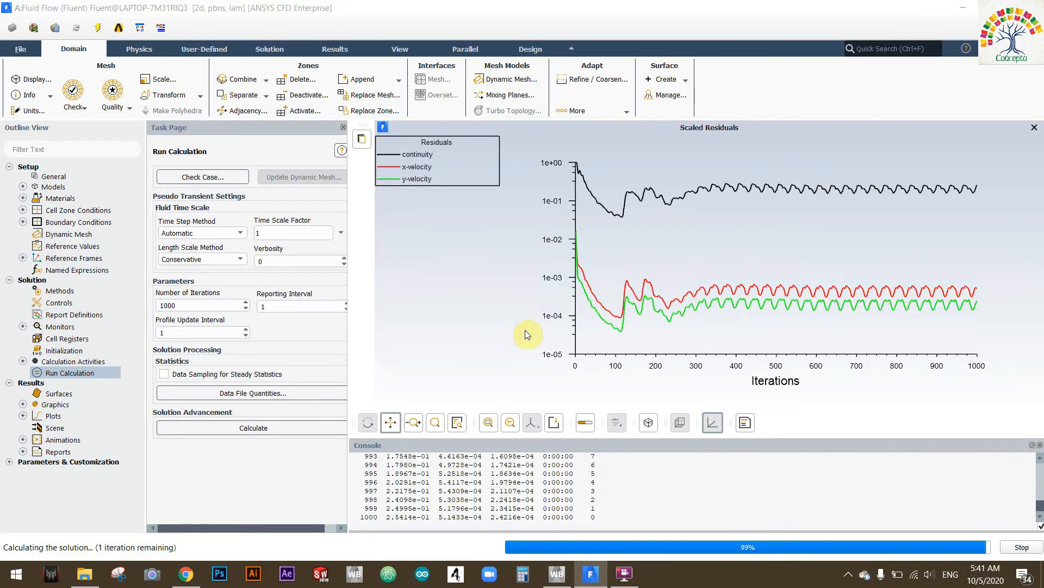
- Acknowledge the finished calculation and quit Fluent to return to the Workbench project
{"action": "left_click", "coordinate": [541, 306]}
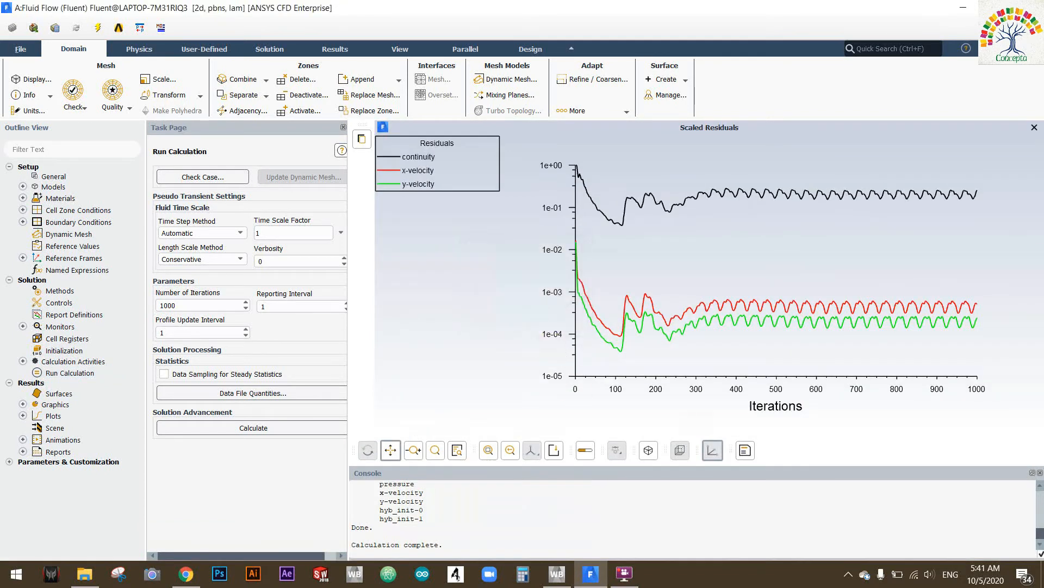
{"action": "left_click", "coordinate": [1029, 7]}
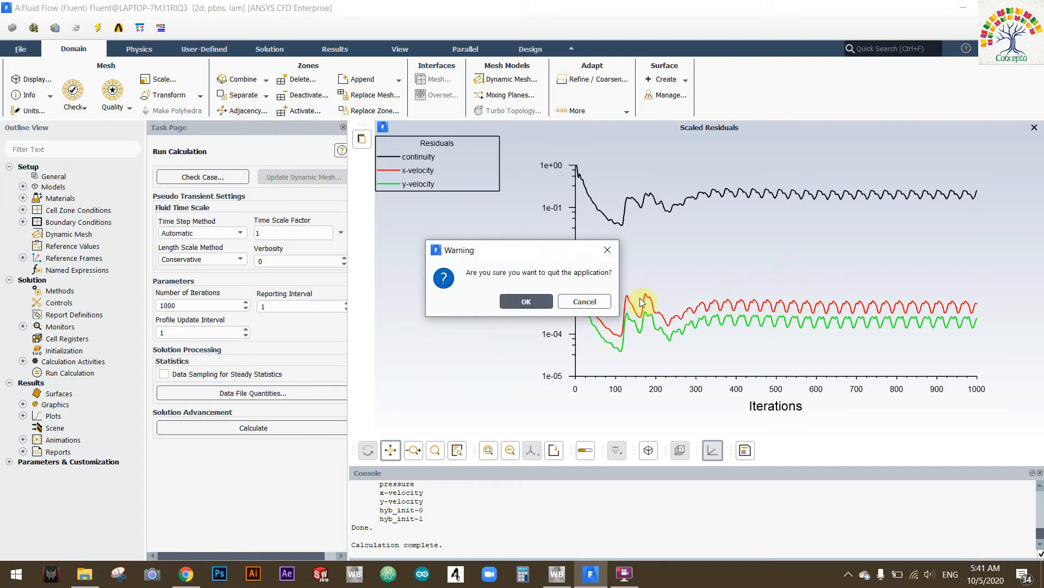
{"action": "left_click", "coordinate": [582, 301]}
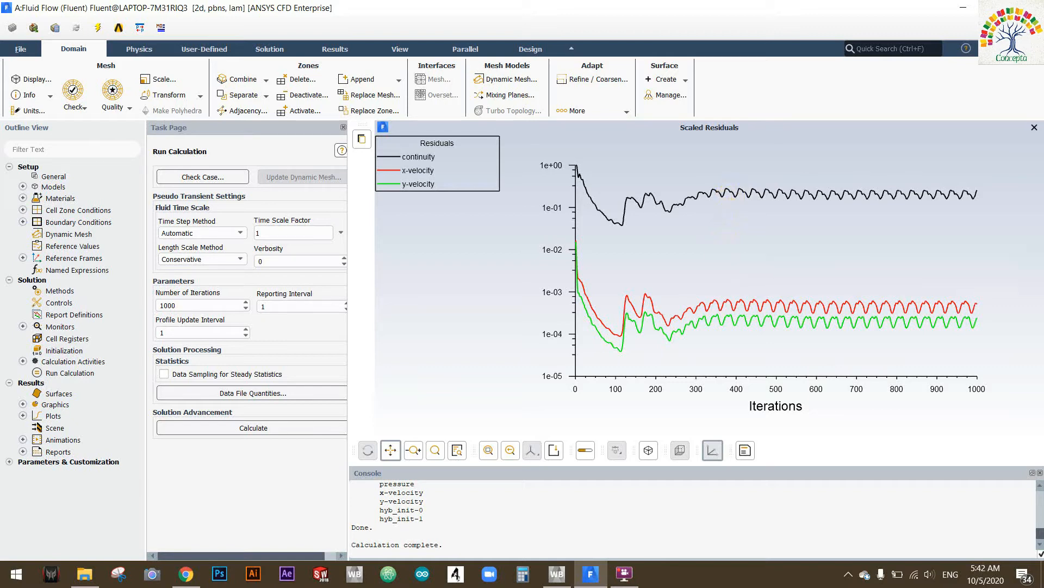
{"action": "left_click", "coordinate": [1031, 8]}
{"action": "left_click", "coordinate": [531, 301]}
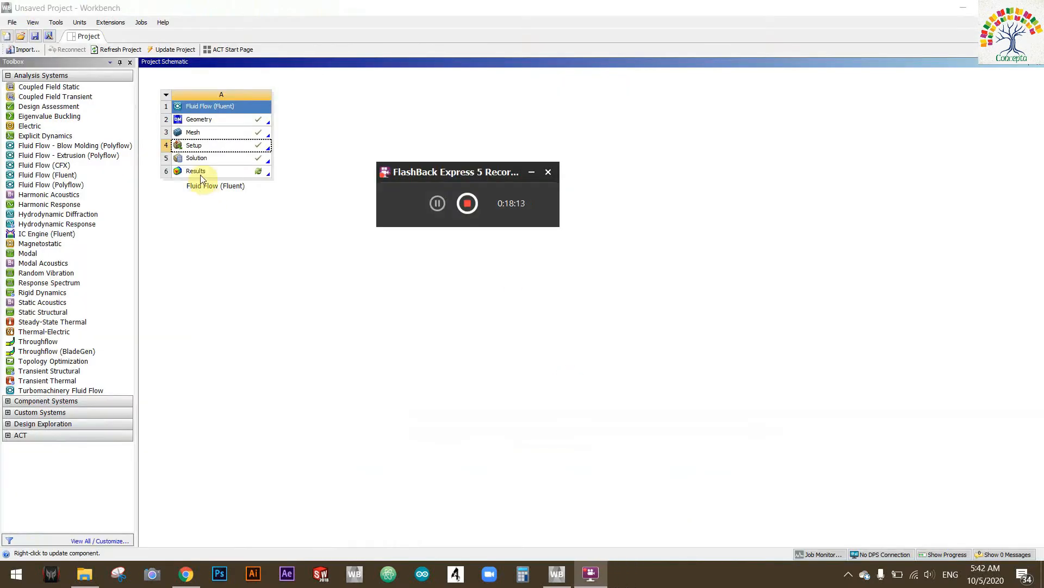
- Open the Results of the Fluid Flow (Fluent) system in CFD-Post and orient the view along +Z
{"action": "left_click", "coordinate": [229, 150]}
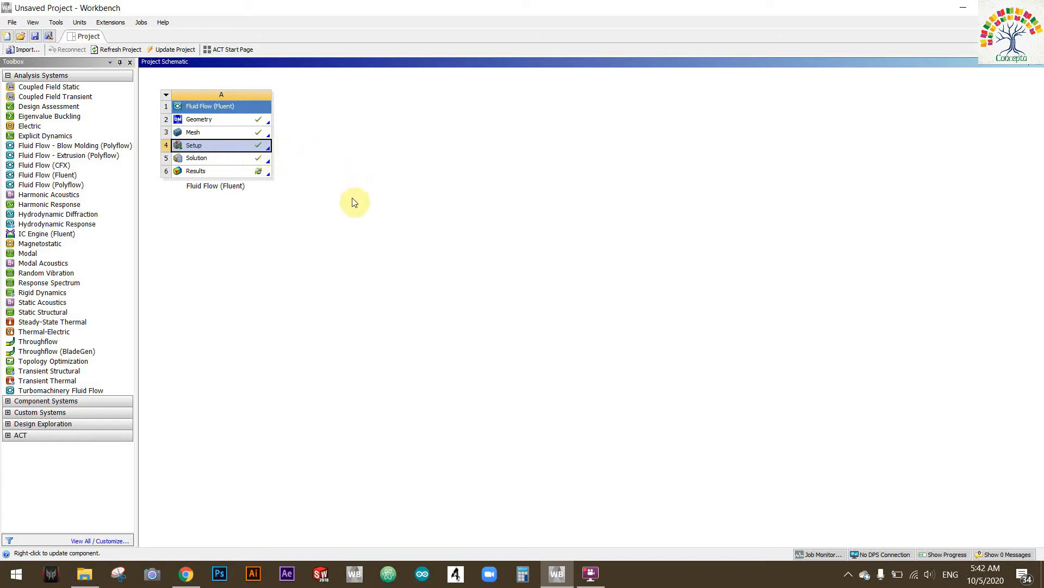
{"action": "left_click", "coordinate": [243, 157]}
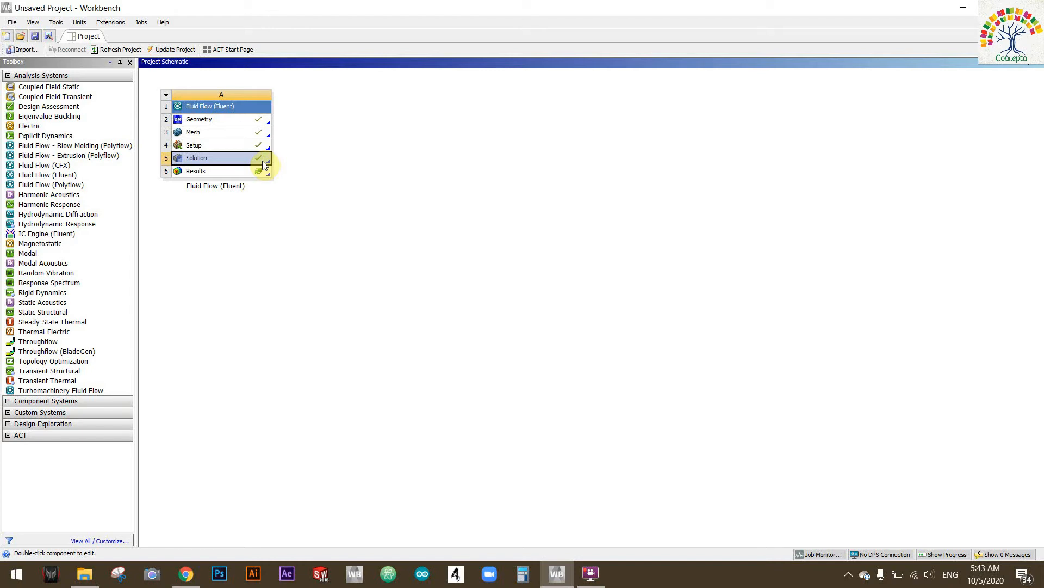
{"action": "left_click", "coordinate": [210, 172]}
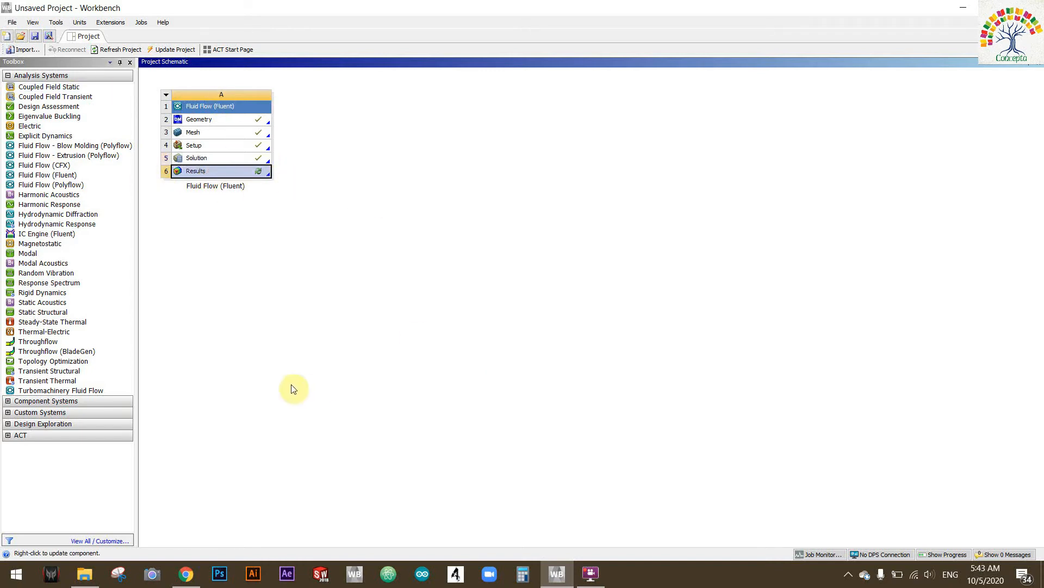
{"action": "double_click", "coordinate": [239, 171]}
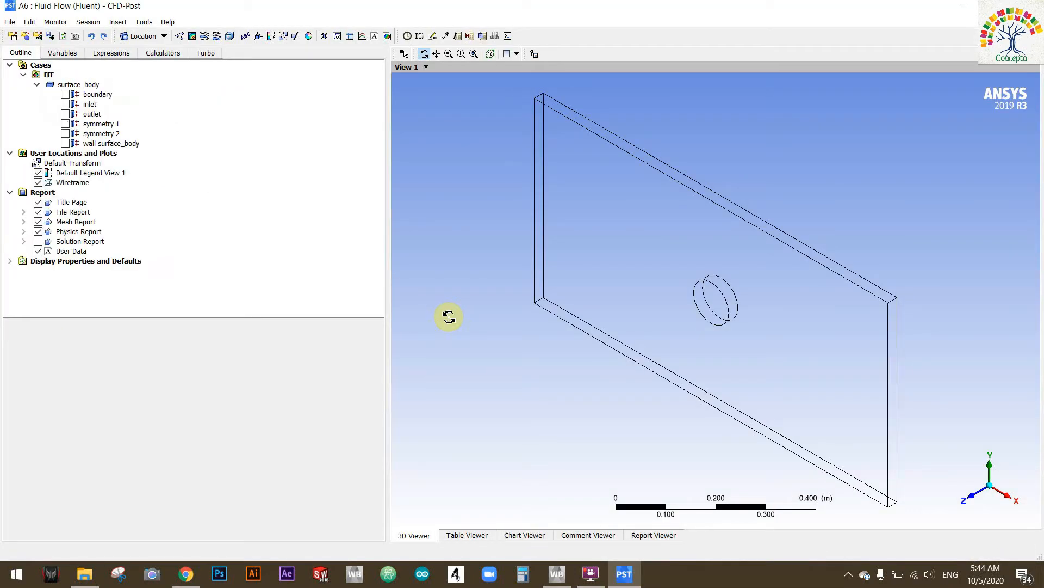
{"action": "left_click", "coordinate": [975, 497]}
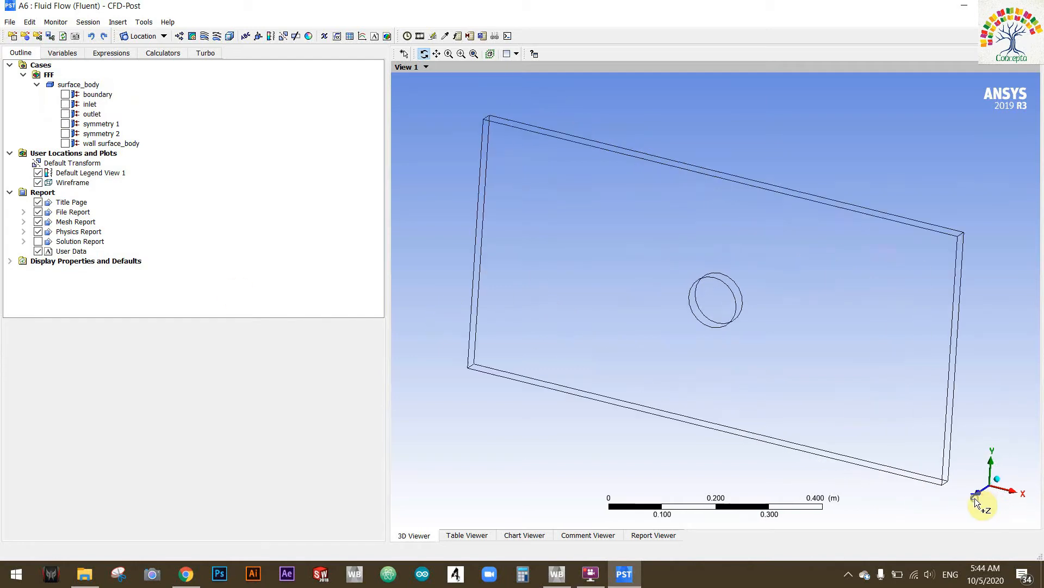
- Insert a contour plot of Pressure with 250 contours under the user locations and plots and apply it
{"action": "right_click", "coordinate": [71, 154]}
{"action": "left_click", "coordinate": [98, 161]}
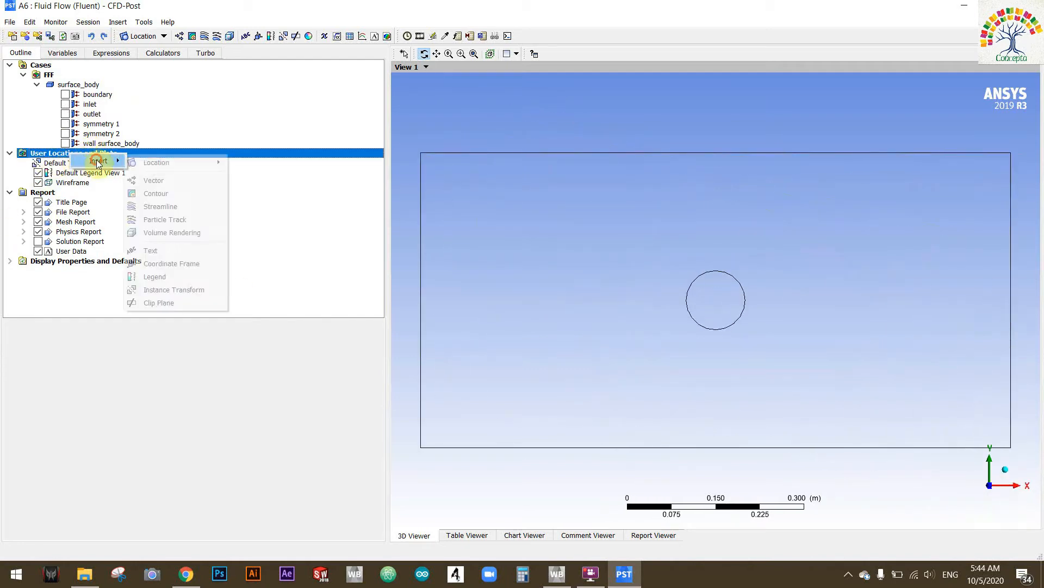
{"action": "left_click", "coordinate": [185, 193]}
{"action": "left_click", "coordinate": [218, 240]}
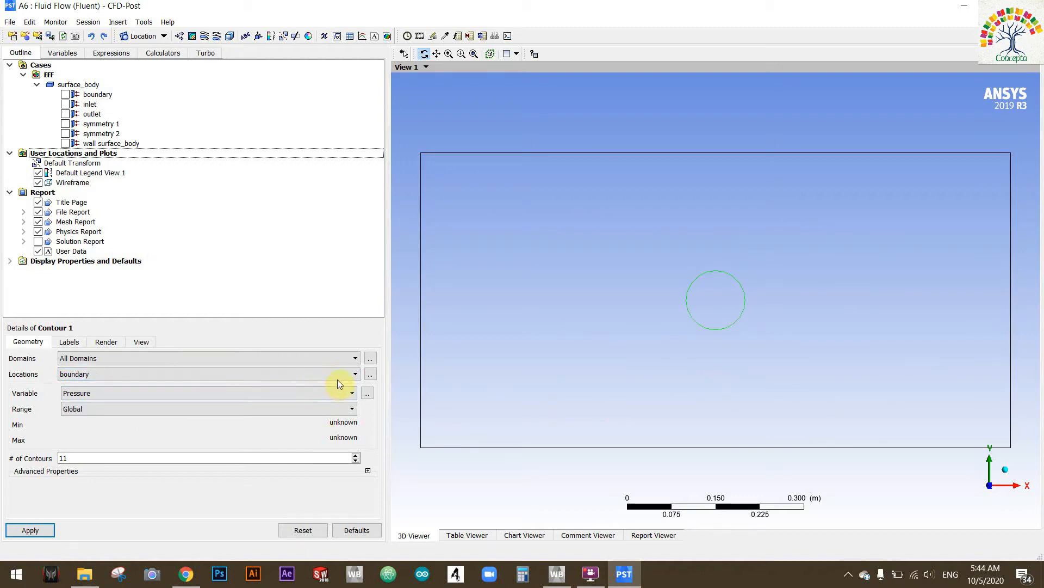
{"action": "left_click", "coordinate": [315, 394]}
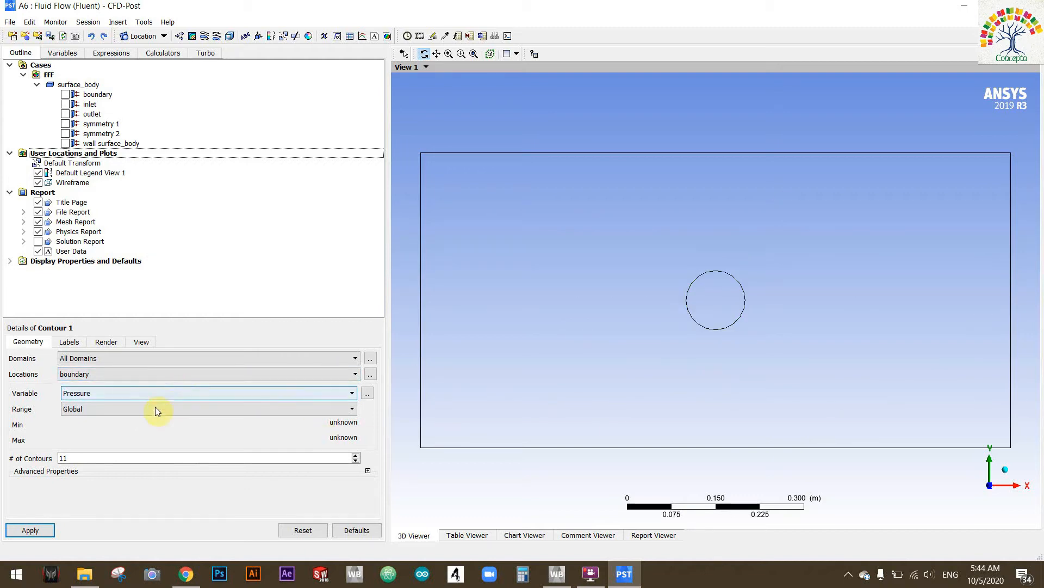
{"action": "double_click", "coordinate": [116, 457]}
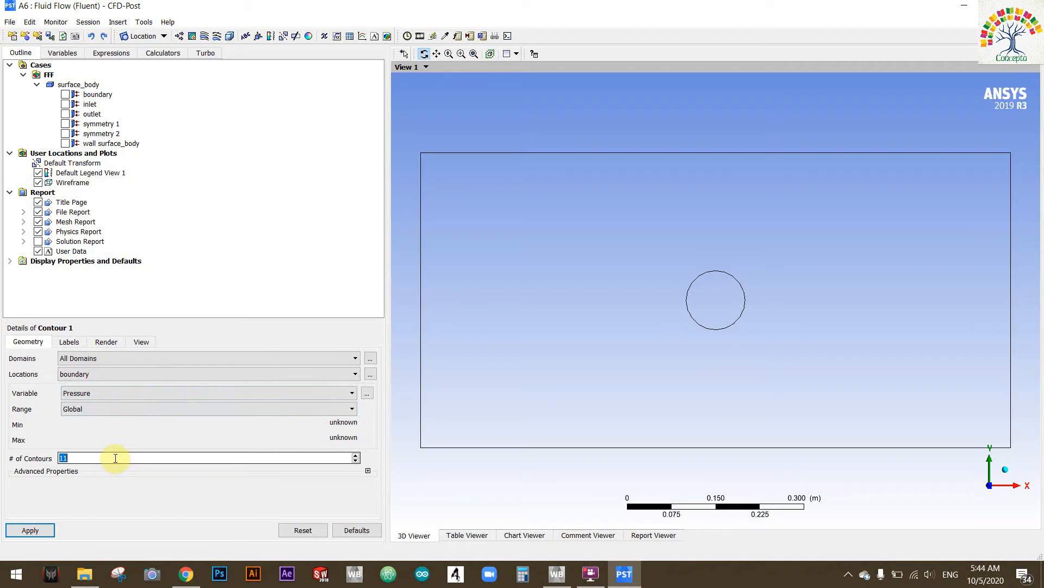
{"action": "type", "text": "250"}
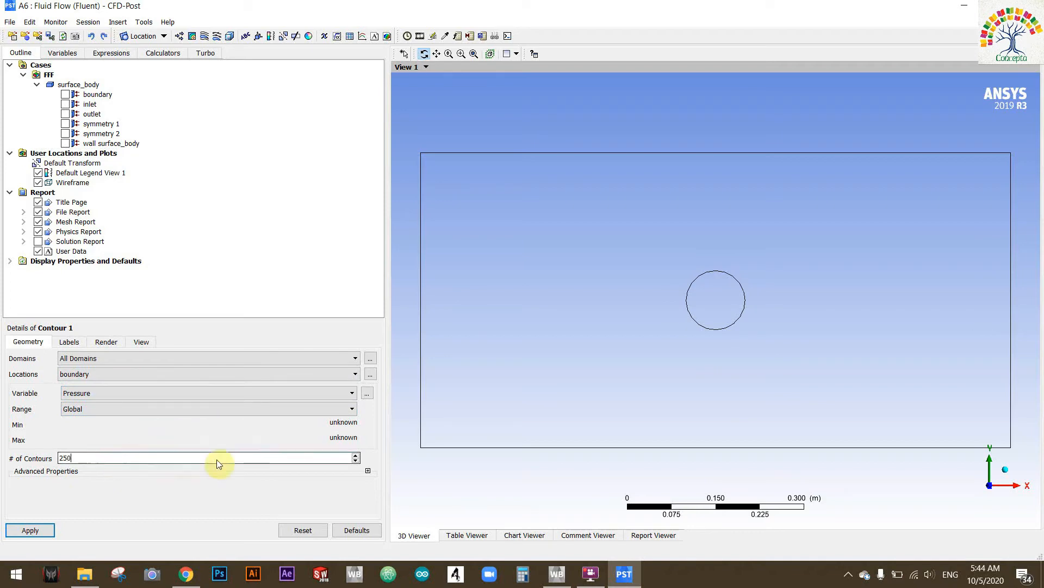
{"action": "left_click", "coordinate": [39, 530]}
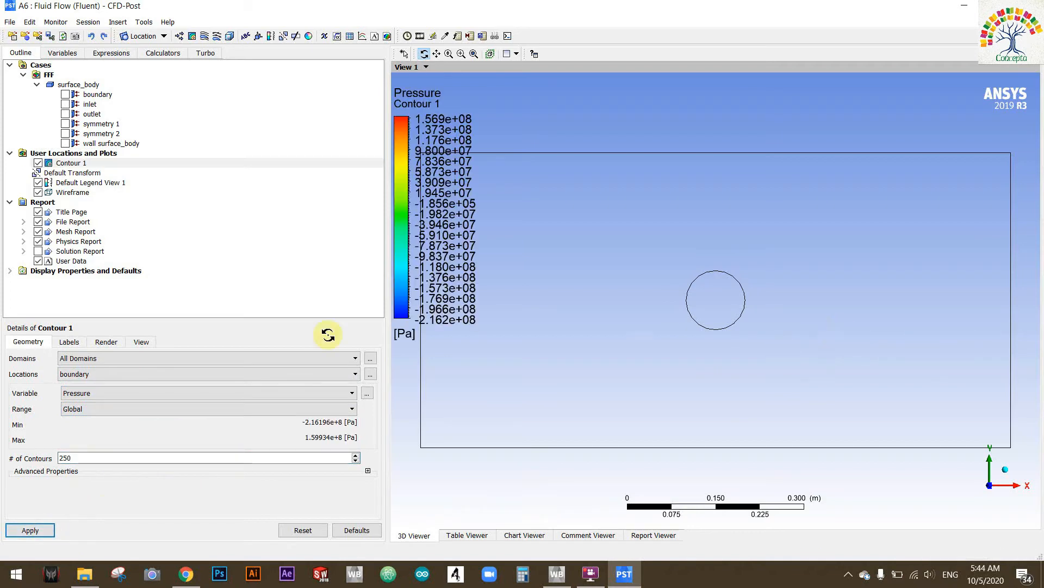
- Set the pressure contour's location to symmetry 1 and apply it
{"action": "left_click", "coordinate": [305, 373]}
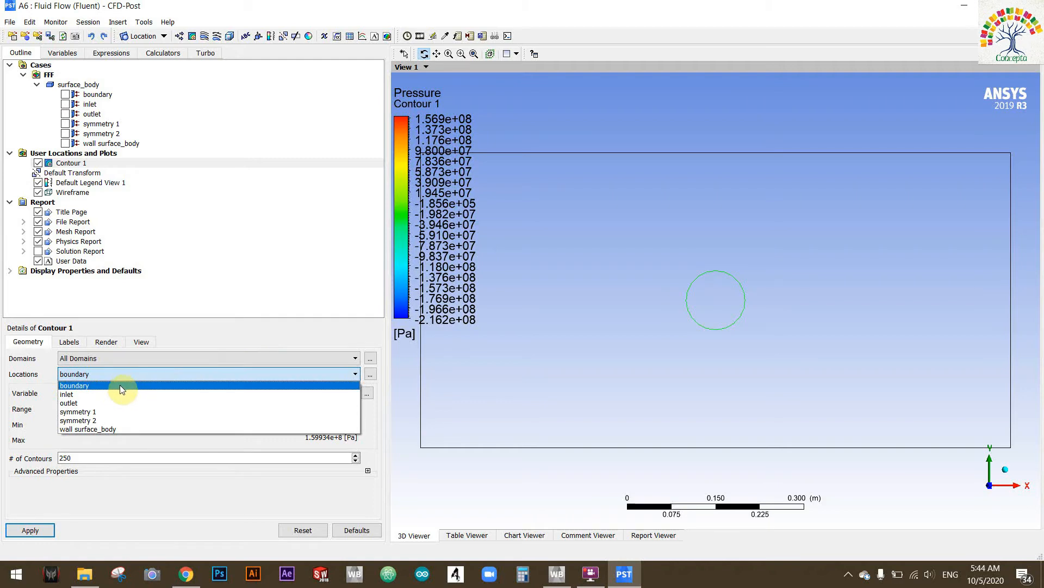
{"action": "left_click", "coordinate": [106, 414]}
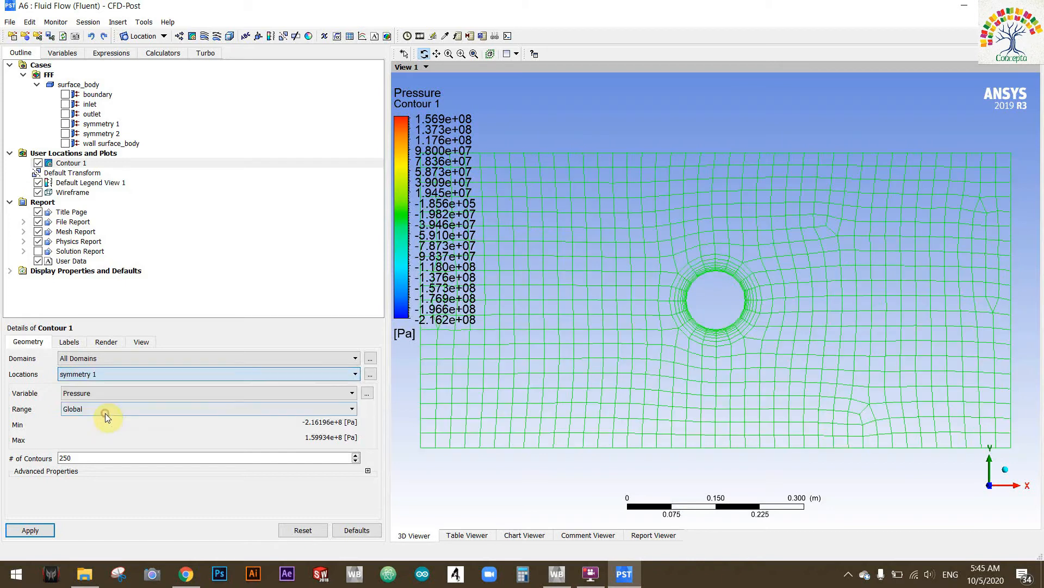
{"action": "left_click", "coordinate": [42, 535]}
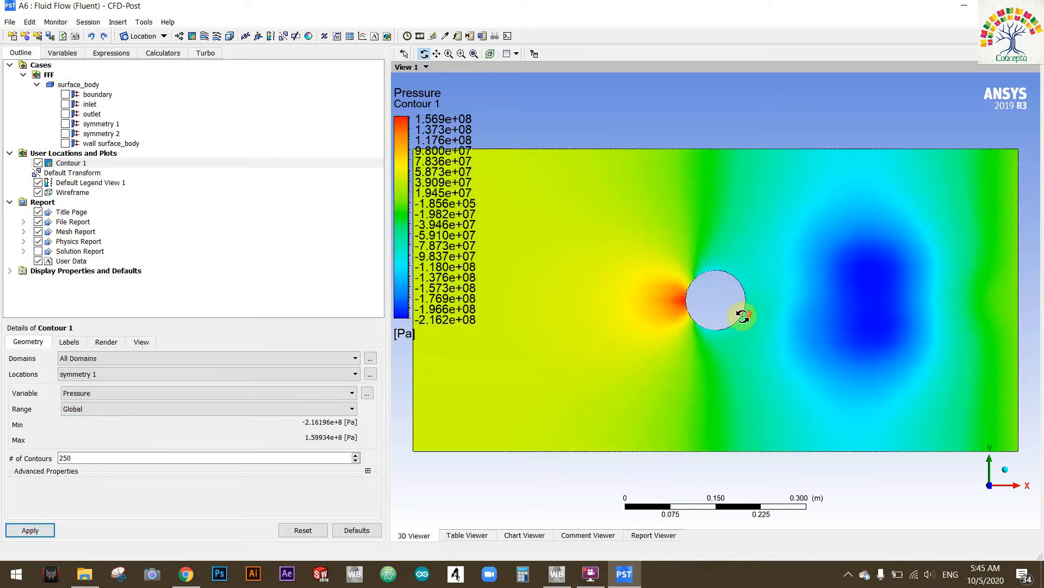
{"action": "scroll", "coordinate": [754, 315], "scroll_direction": "down", "scroll_amount": 1}
{"action": "scroll", "coordinate": [754, 315], "scroll_direction": "up", "scroll_amount": 3}
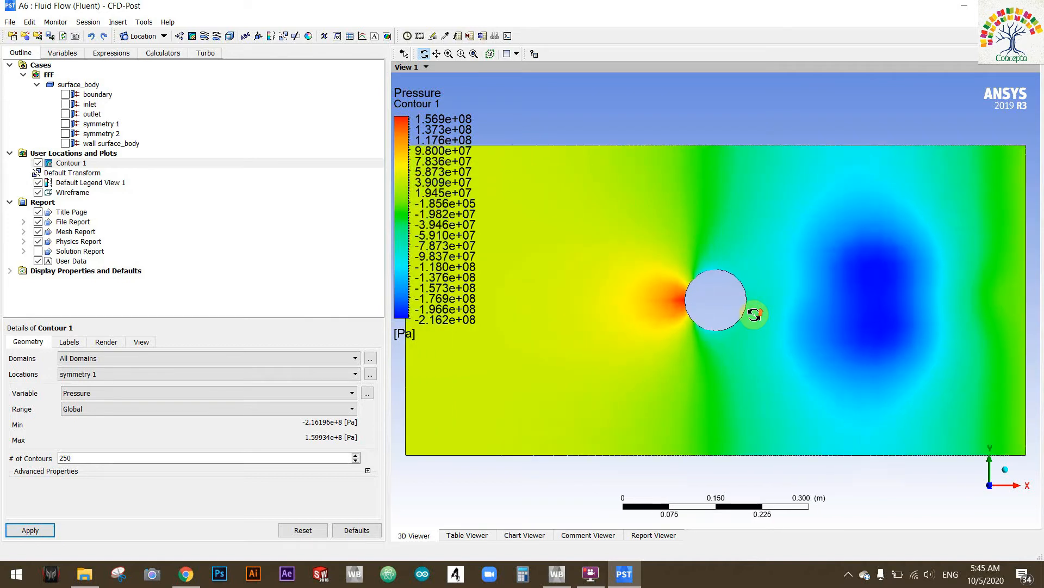
- Hide the pressure contour and insert a second contour plot with the default name
{"action": "left_click", "coordinate": [38, 163]}
{"action": "right_click", "coordinate": [81, 153]}
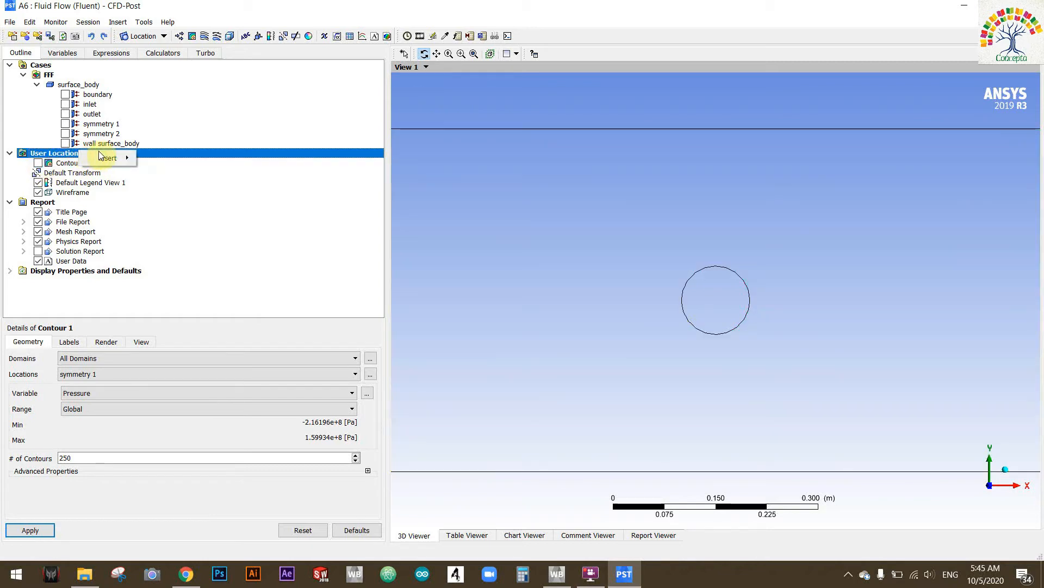
{"action": "mouse_move", "coordinate": [109, 157]}
{"action": "left_click", "coordinate": [180, 188]}
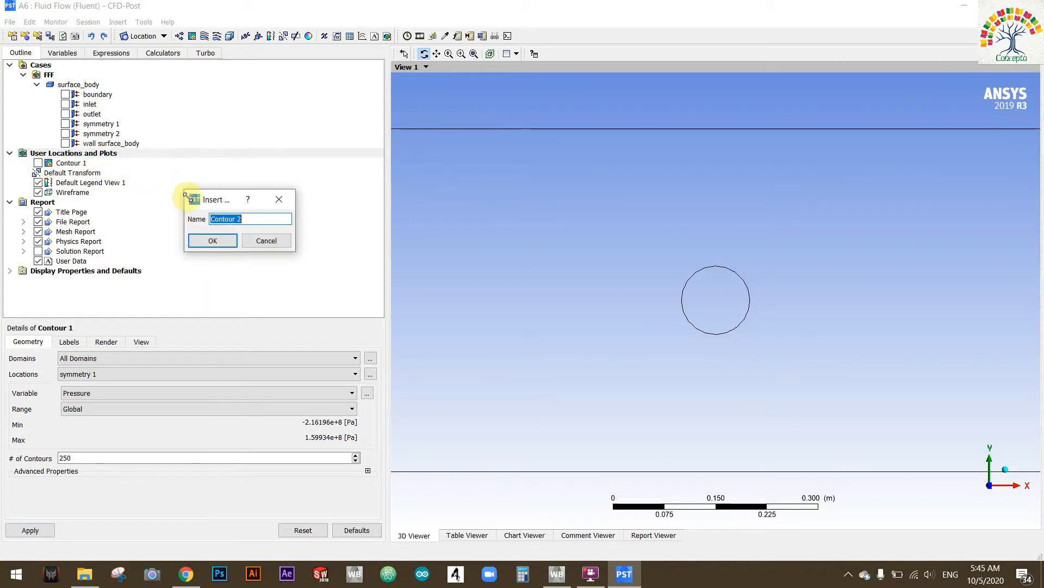
{"action": "left_click", "coordinate": [223, 240]}
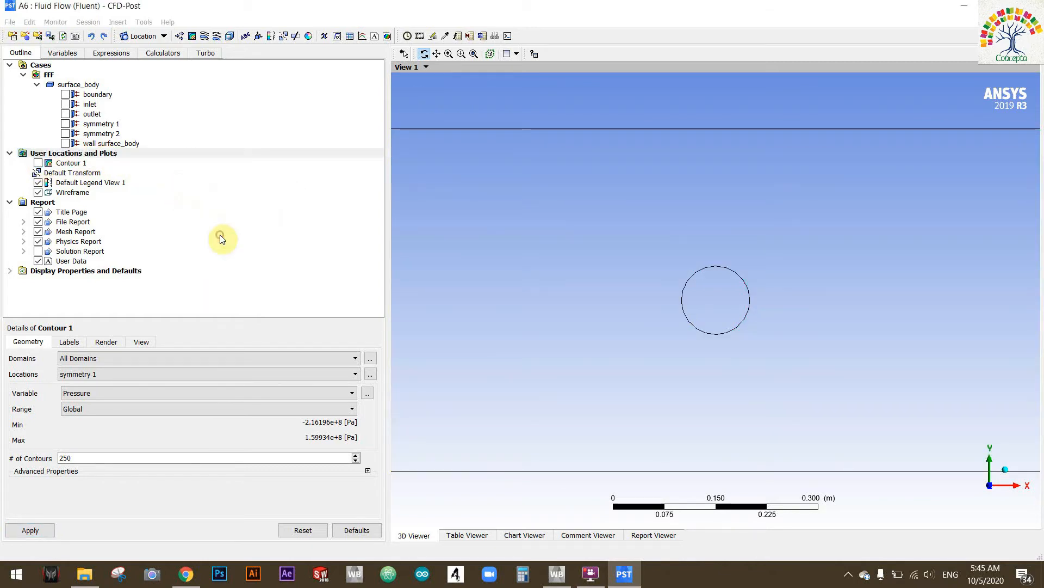
- Define the second contour with variable Velocity, 250 contours and location symmetry 1, and apply it
{"action": "left_click", "coordinate": [92, 394]}
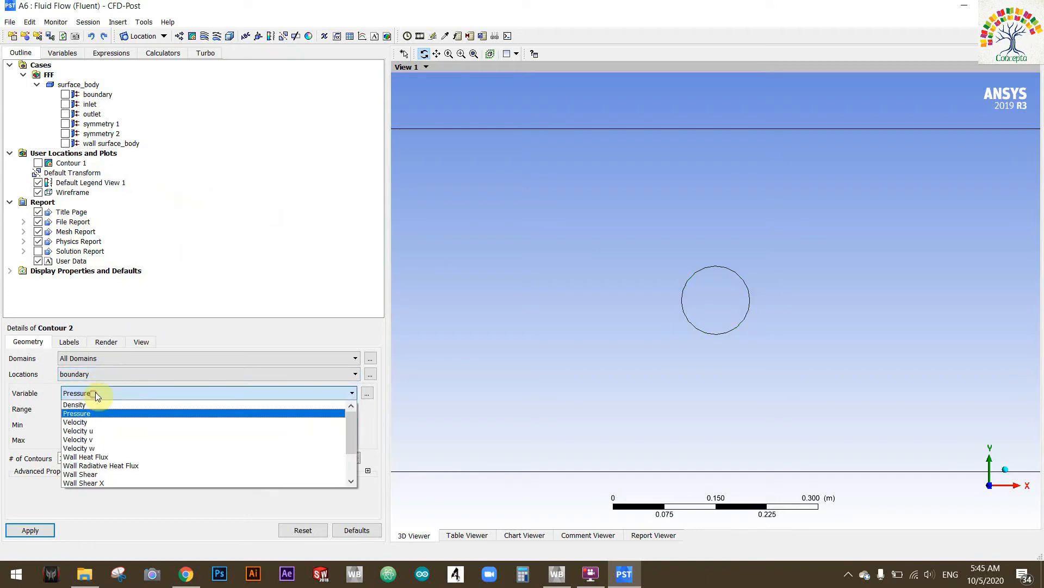
{"action": "left_click", "coordinate": [88, 422]}
{"action": "double_click", "coordinate": [87, 456]}
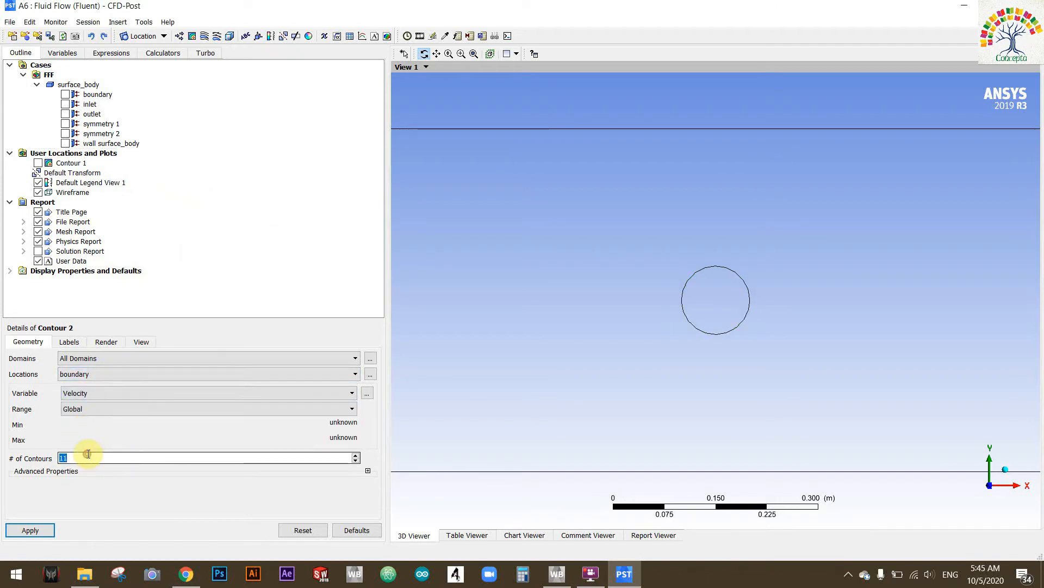
{"action": "type", "text": "250"}
{"action": "left_click", "coordinate": [93, 375]}
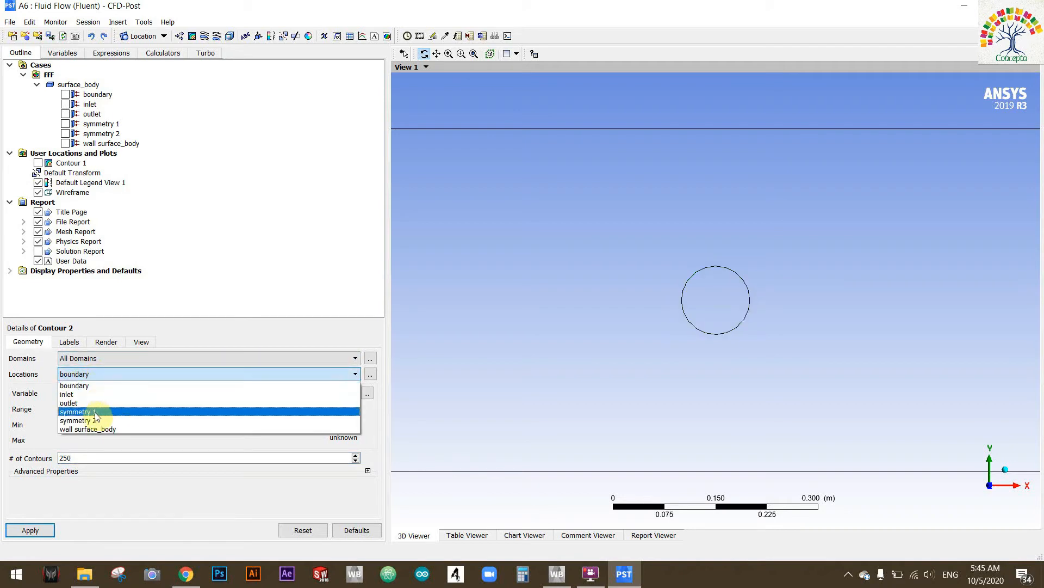
{"action": "left_click", "coordinate": [95, 411]}
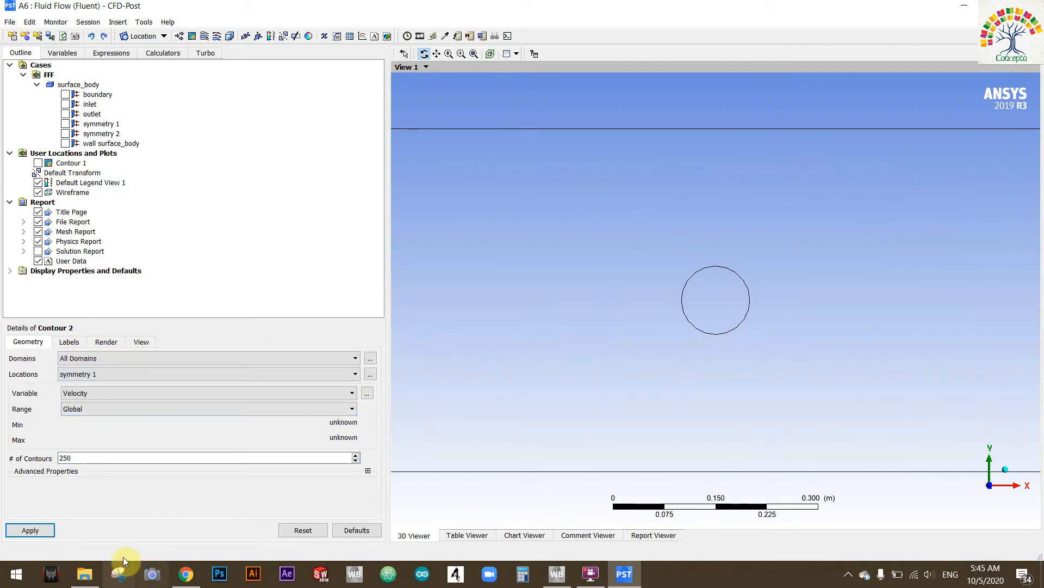
{"action": "left_click", "coordinate": [20, 534]}
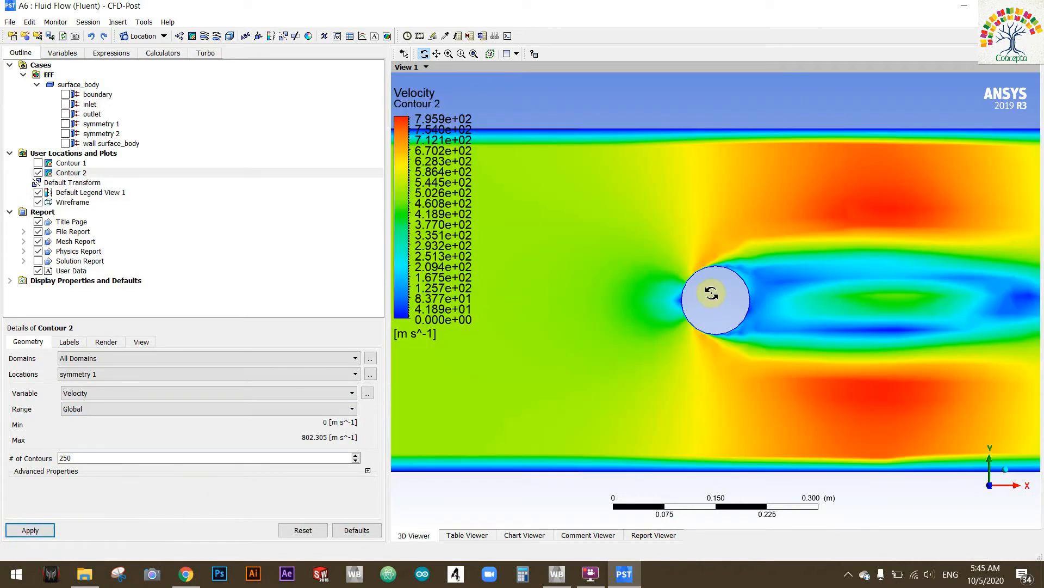
{"action": "left_click_drag", "start_coordinate": [712, 294], "coordinate": [712, 293]}
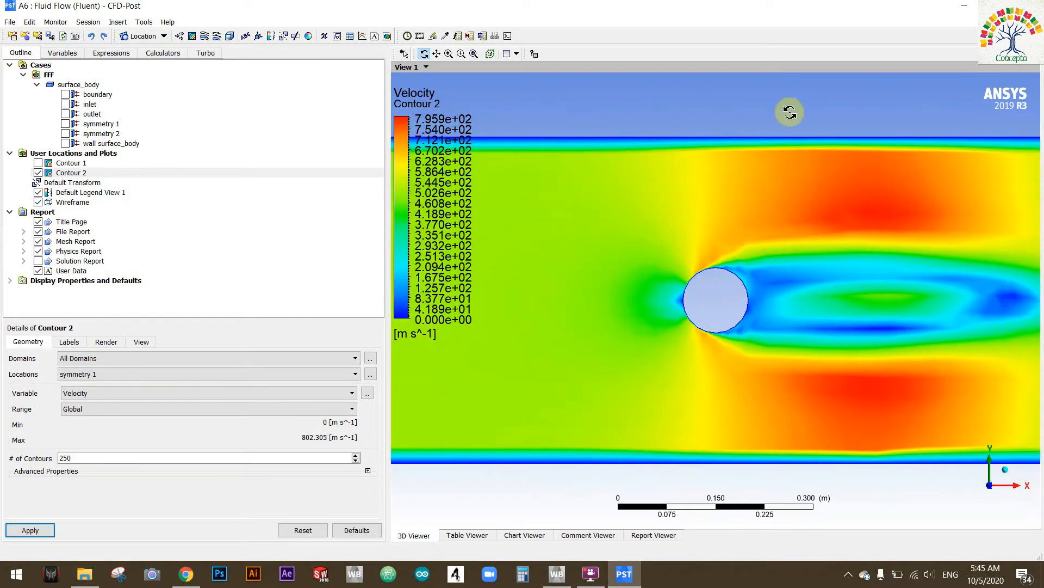
{"action": "scroll", "coordinate": [903, 258], "scroll_direction": "down", "scroll_amount": 1}
{"action": "scroll", "coordinate": [904, 258], "scroll_direction": "up", "scroll_amount": 1}
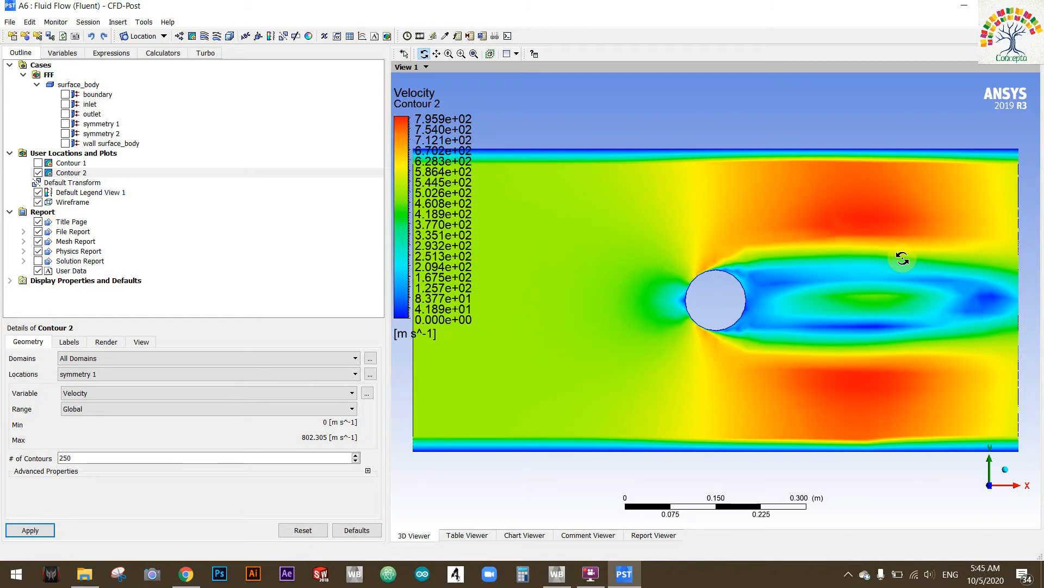
- Hide the velocity contour and insert a streamline plot with the default name
{"action": "left_click", "coordinate": [38, 173]}
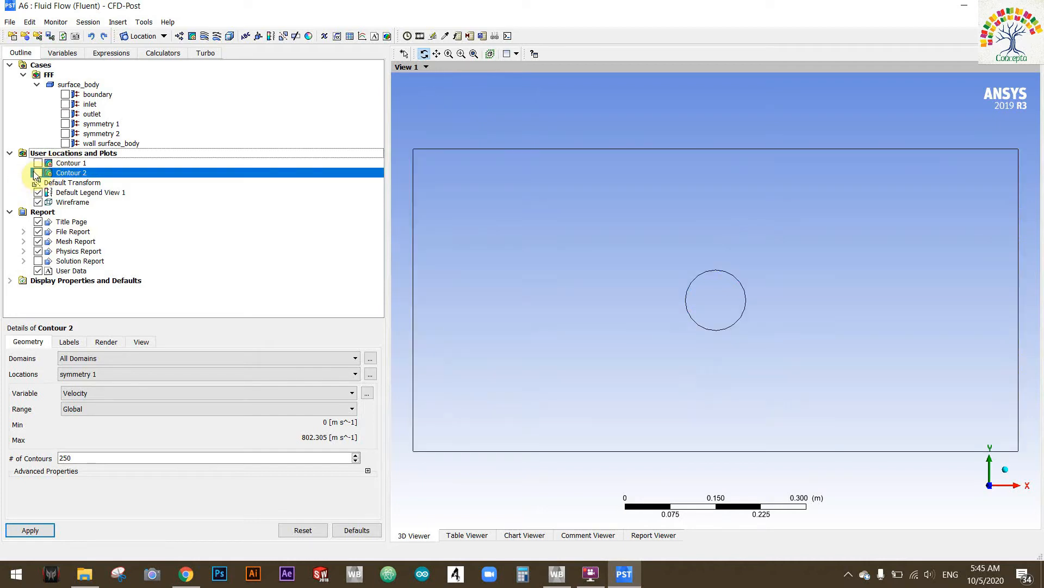
{"action": "right_click", "coordinate": [72, 153]}
{"action": "mouse_move", "coordinate": [99, 159]}
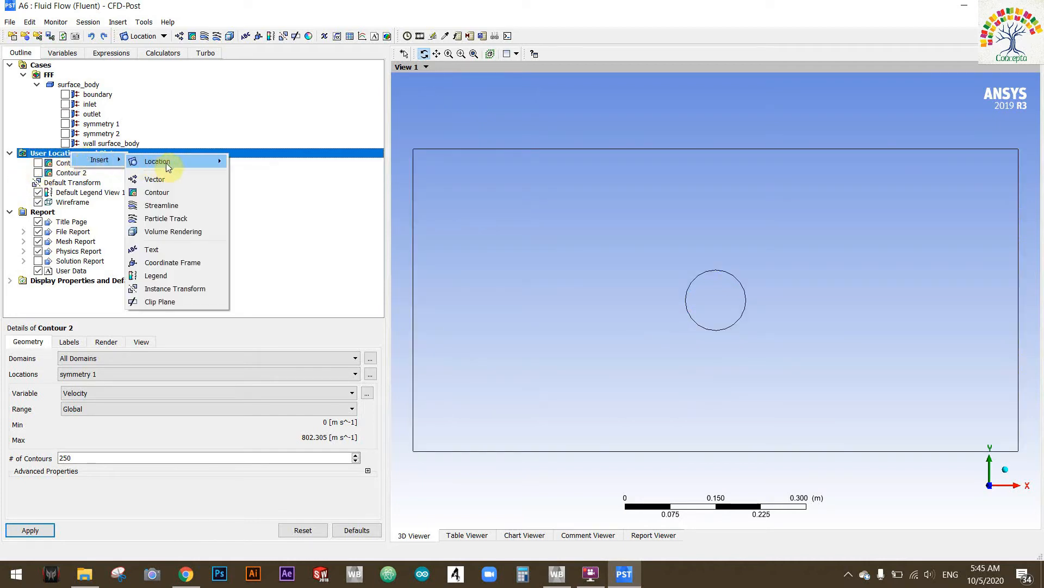
{"action": "left_click", "coordinate": [161, 207]}
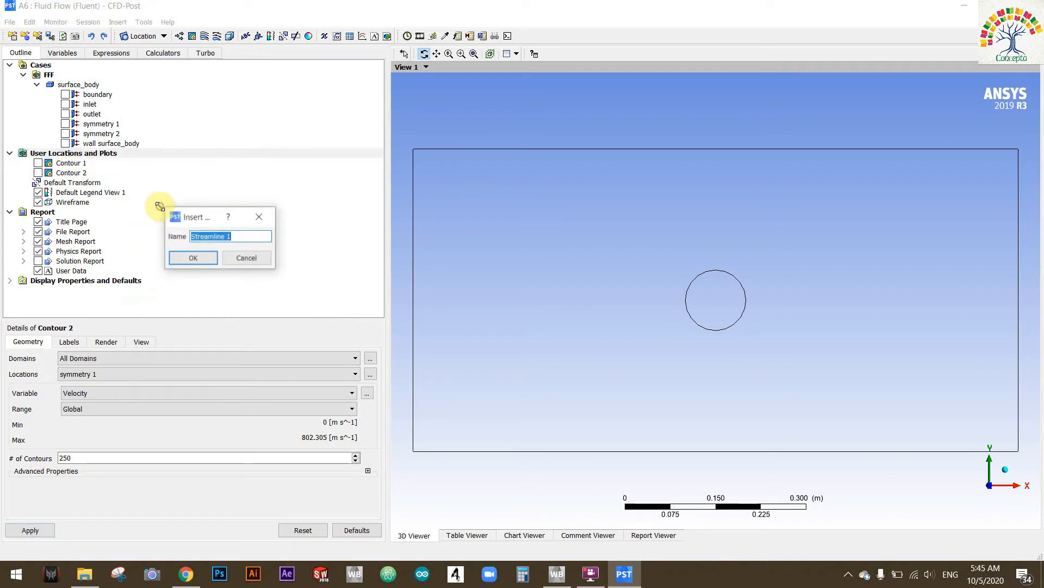
{"action": "left_click", "coordinate": [205, 261]}
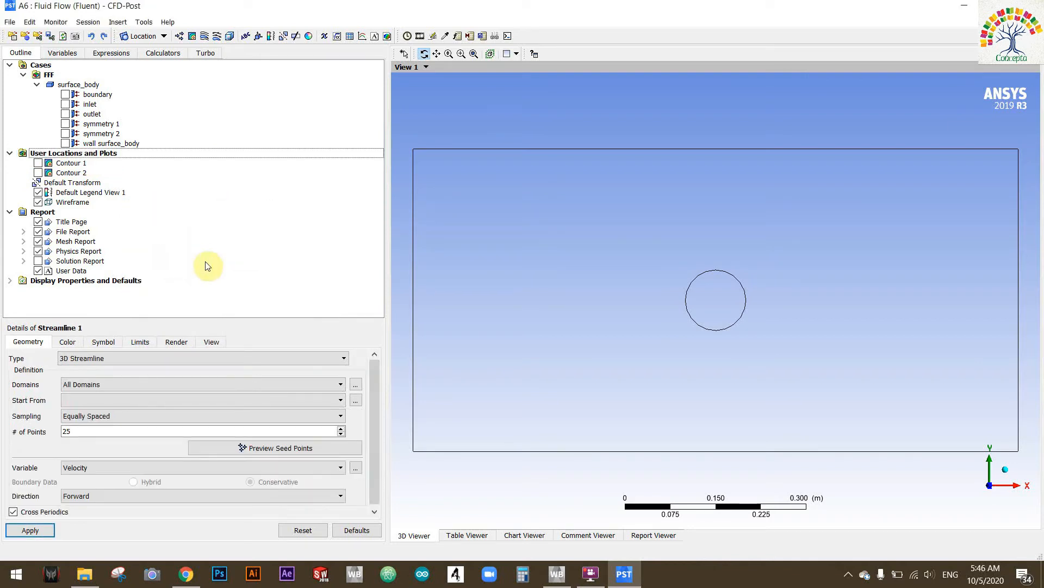
- Start the streamlines from symmetry 1 with 250 equally spaced points and apply them
{"action": "left_click", "coordinate": [139, 400]}
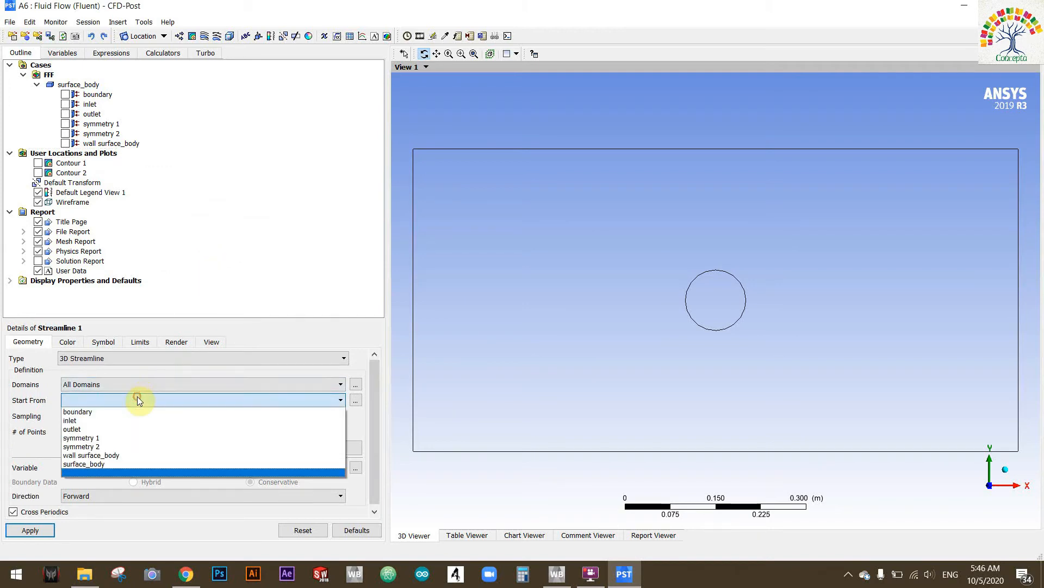
{"action": "left_click", "coordinate": [129, 437]}
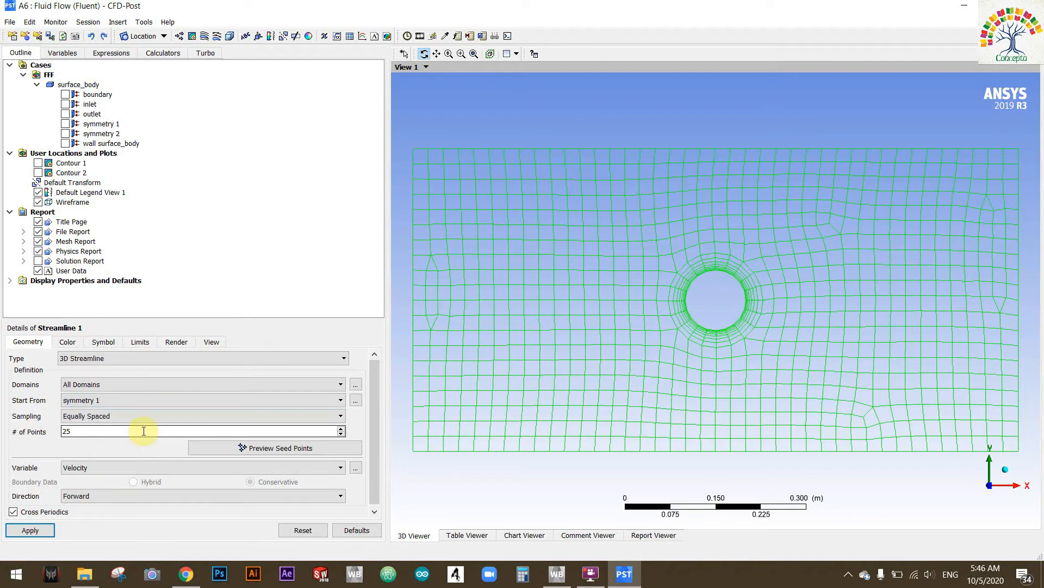
{"action": "left_click", "coordinate": [143, 430]}
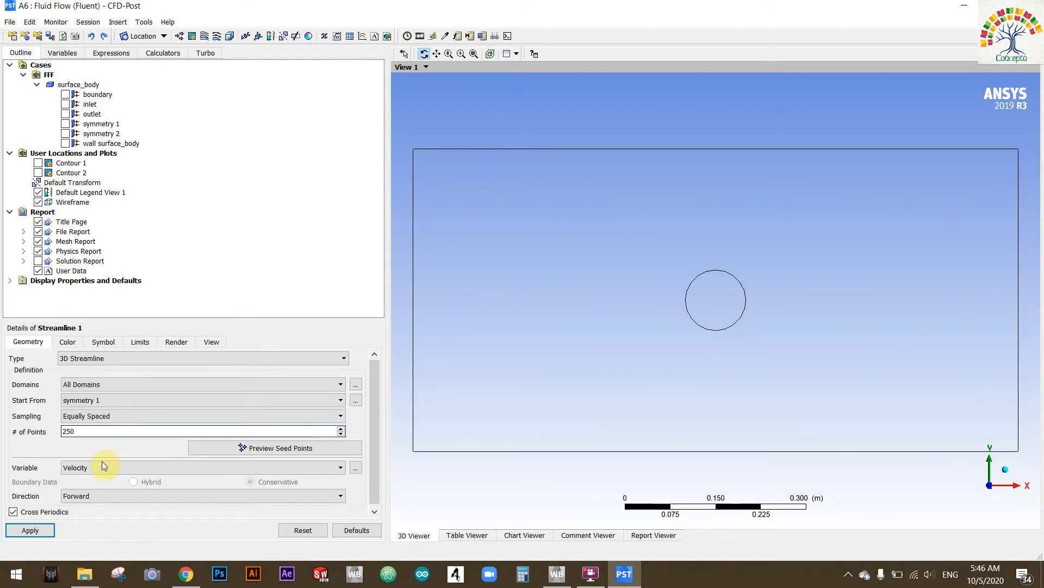
{"action": "left_click", "coordinate": [19, 531]}
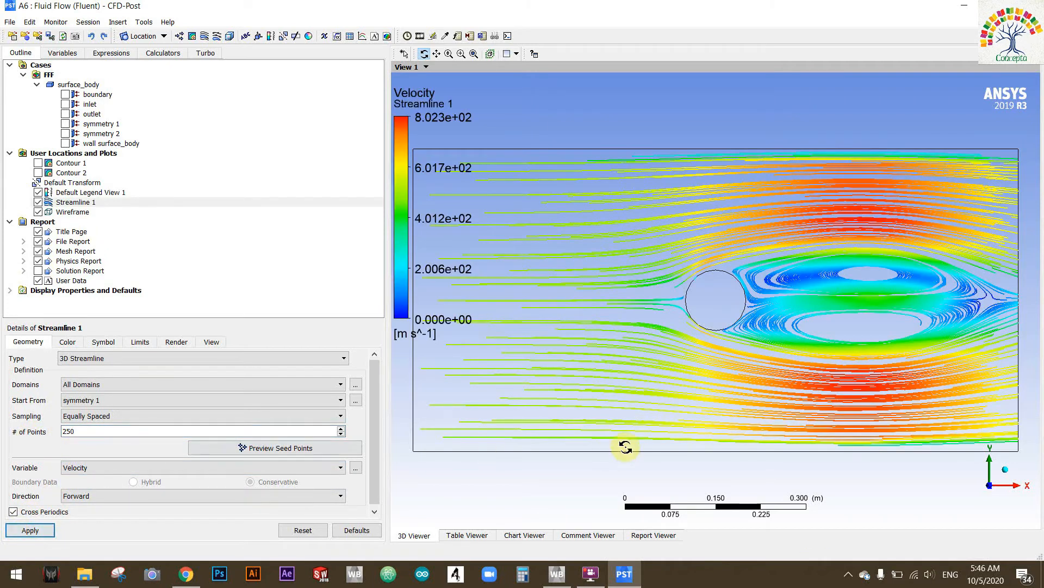
{"action": "scroll", "coordinate": [457, 294], "scroll_direction": "up", "scroll_amount": 3}
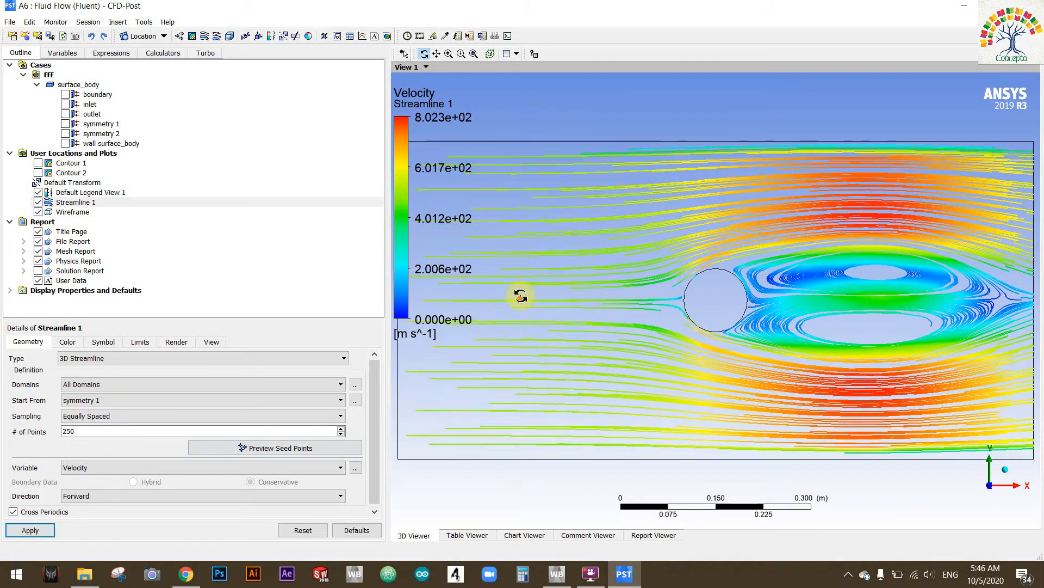
{"action": "scroll", "coordinate": [606, 288], "scroll_direction": "down", "scroll_amount": 3}
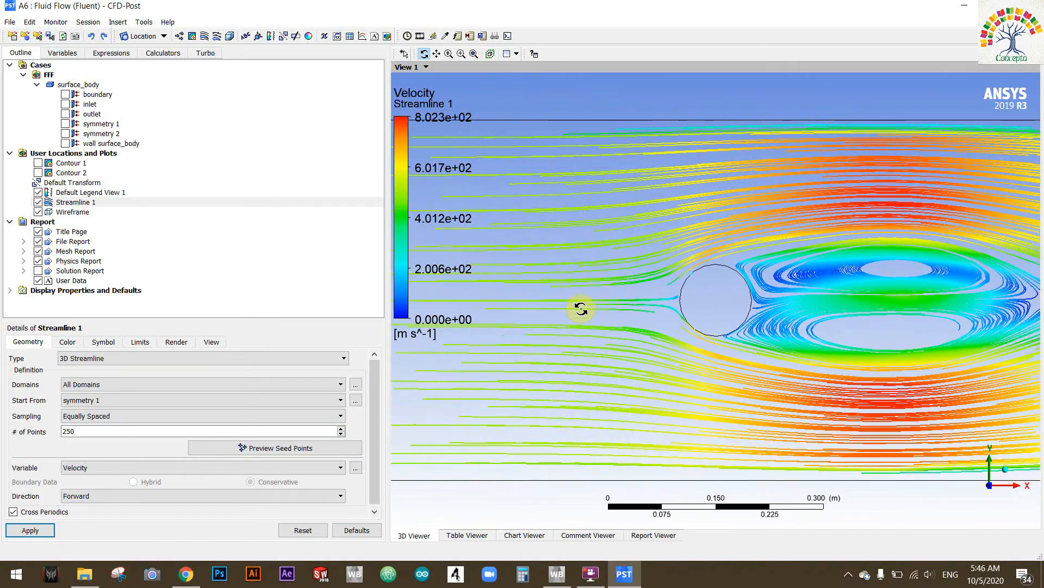
- Inspect the streamlines behind the ball, and replace them with the pressure contour (Contour 1)
{"action": "scroll", "coordinate": [535, 367], "scroll_direction": "up", "scroll_amount": 3}
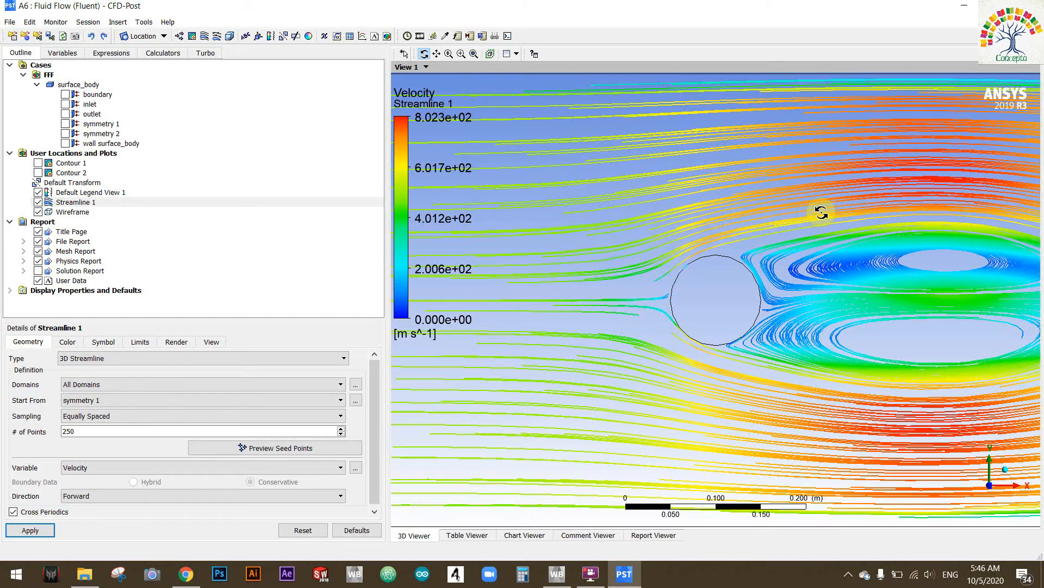
{"action": "middle_click_drag", "start_coordinate": [929, 209], "coordinate": [760, 207]}
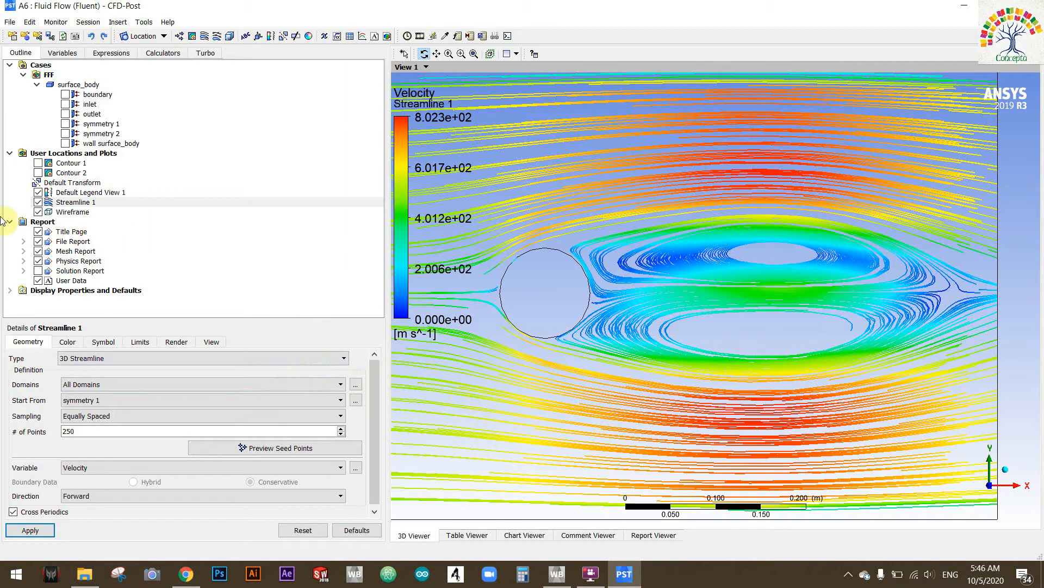
{"action": "left_click", "coordinate": [37, 203]}
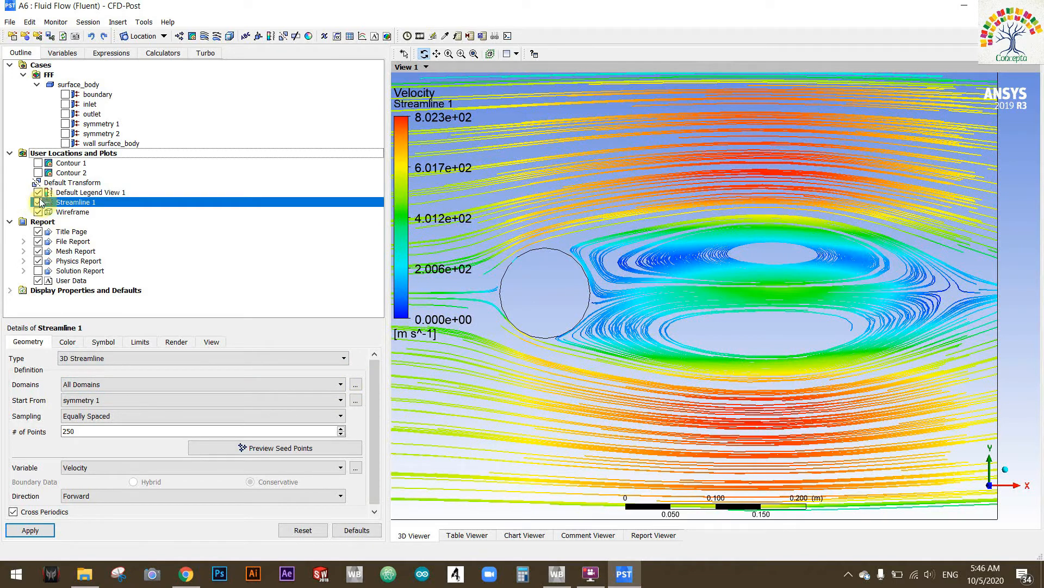
{"action": "left_click", "coordinate": [38, 163]}
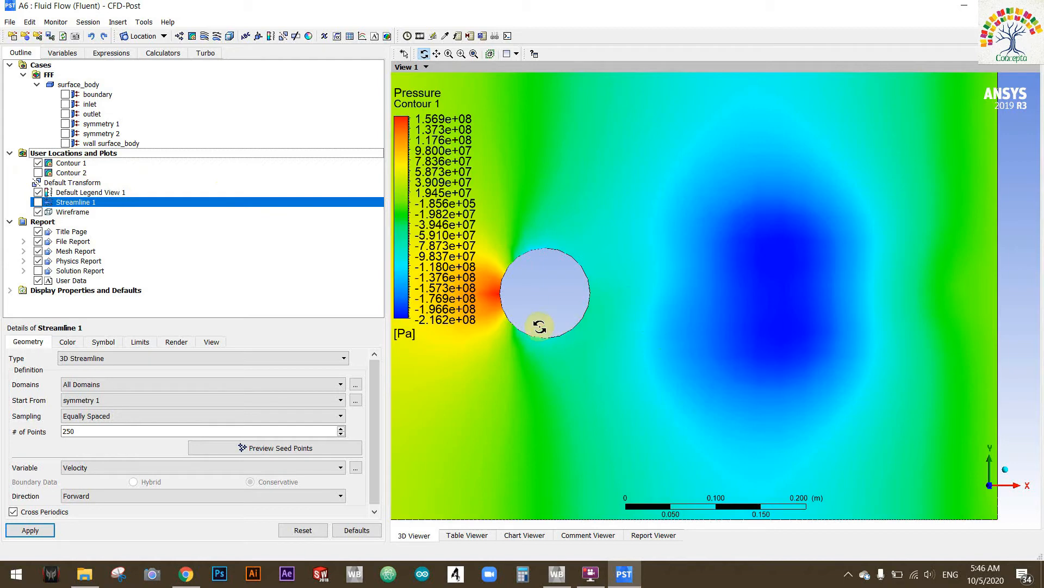
{"action": "middle_click_drag", "start_coordinate": [606, 326], "coordinate": [716, 305]}
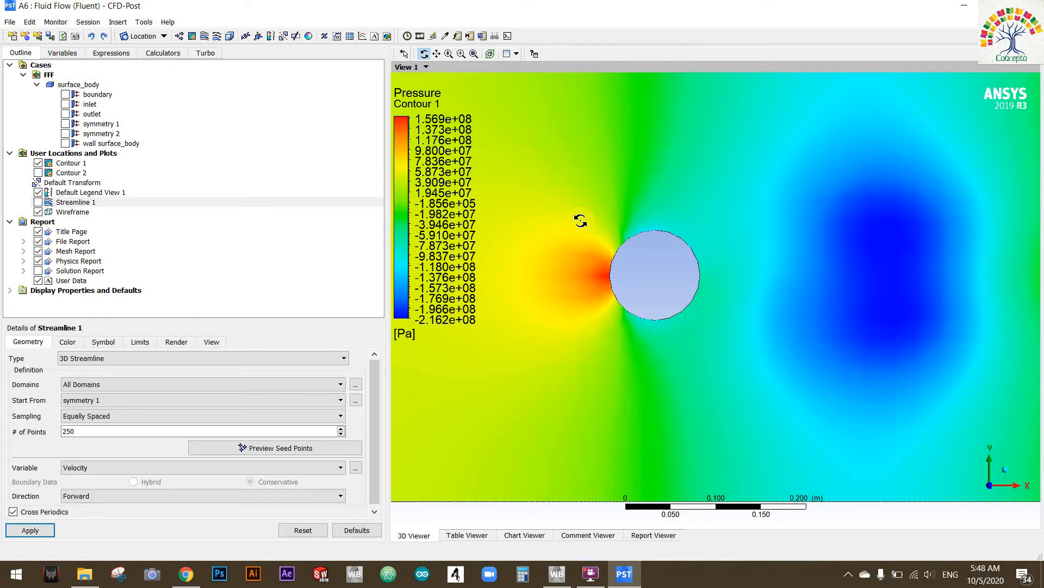
{"action": "left_click", "coordinate": [621, 252]}
- Display the velocity contour (Contour 2) around the ball in place of the pressure contour
{"action": "left_click", "coordinate": [38, 173]}
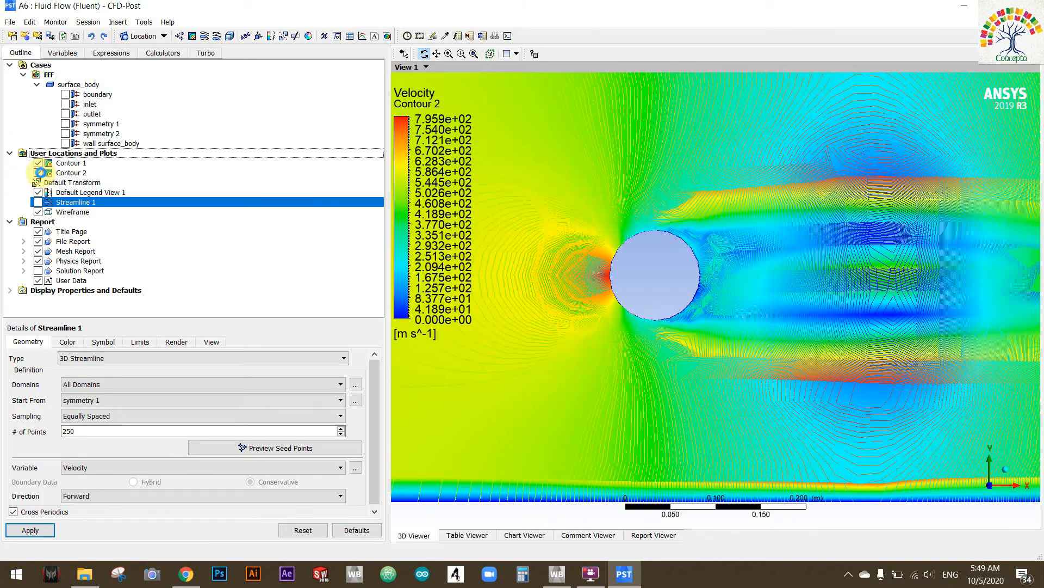
{"action": "left_click", "coordinate": [38, 163]}
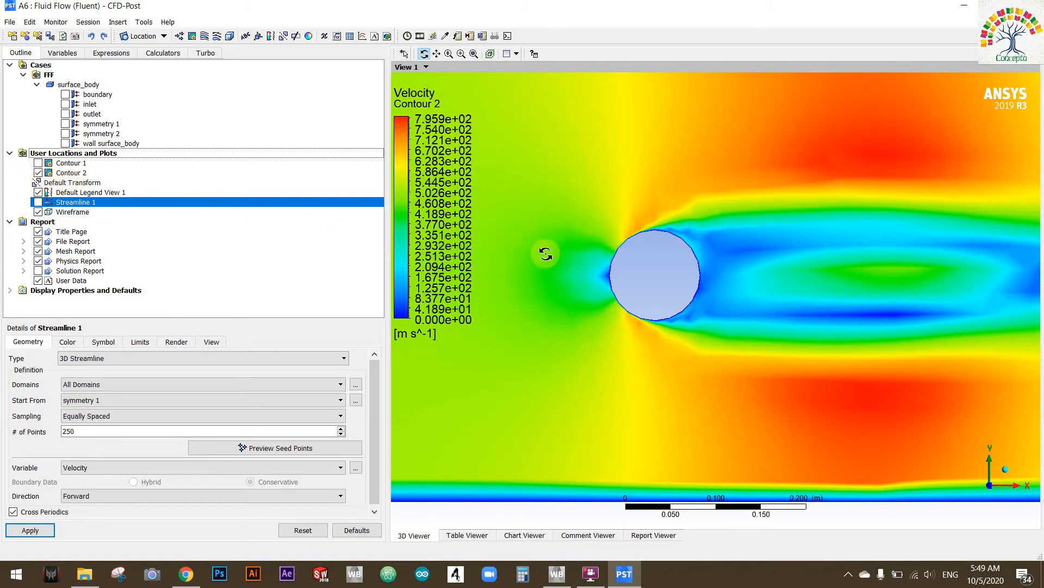
{"action": "left_click_drag", "start_coordinate": [612, 273], "coordinate": [601, 275]}
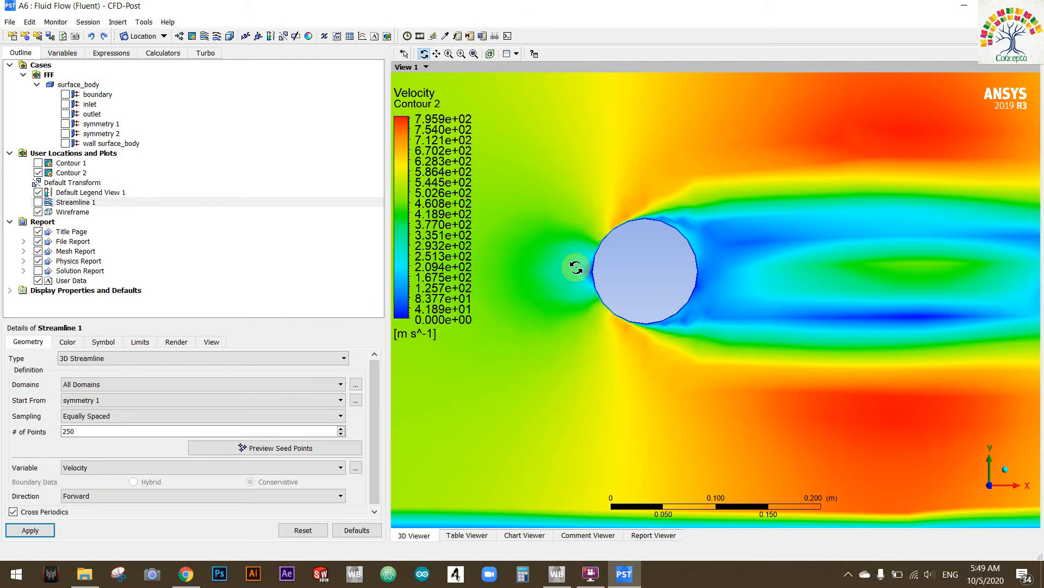
- Switch to the pressure contour and back to the velocity contour to compare them in front of the ball
{"action": "left_click", "coordinate": [38, 173]}
{"action": "left_click", "coordinate": [39, 163]}
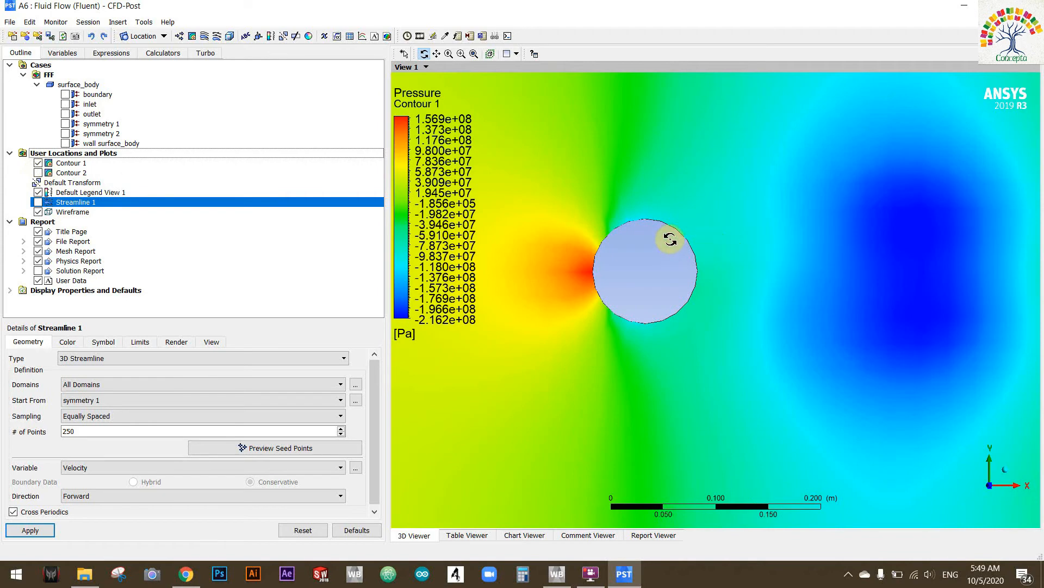
{"action": "left_click", "coordinate": [39, 173]}
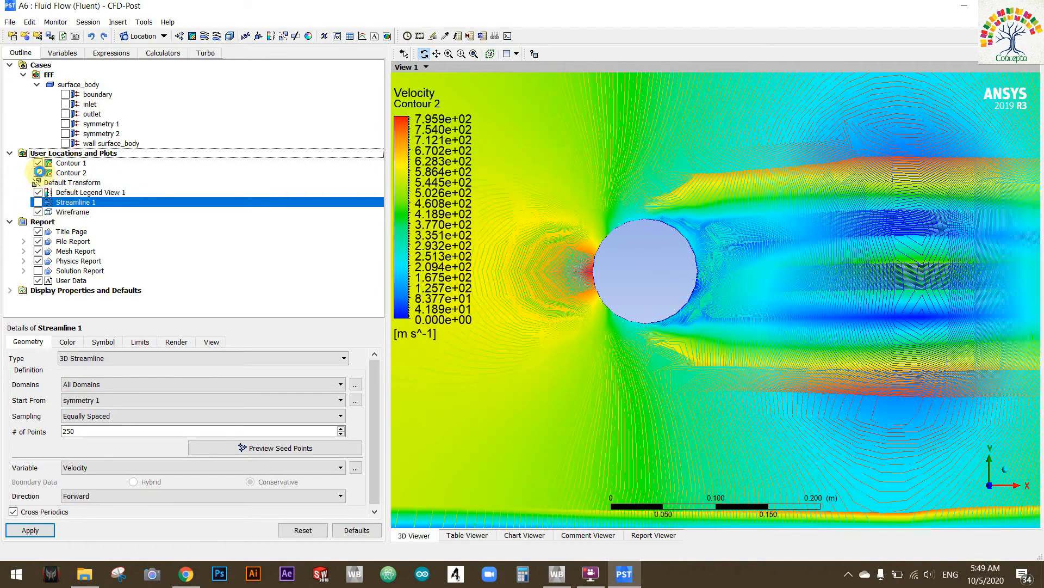
{"action": "left_click", "coordinate": [38, 163]}
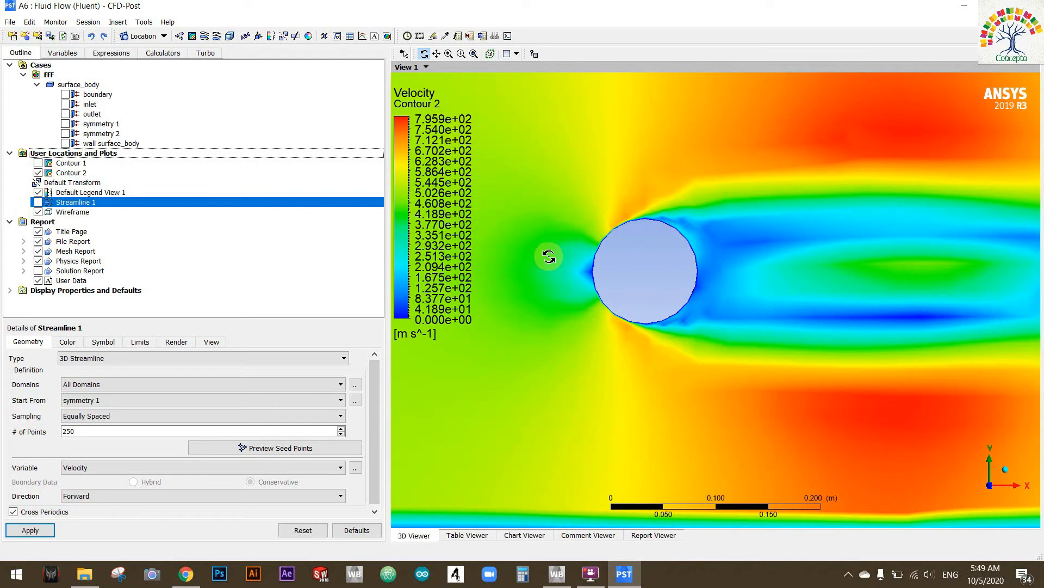
- Examine the velocity contour close up along the ball's lower upstream surface, including the thin layer next to the wall
{"action": "scroll", "coordinate": [583, 303], "scroll_direction": "up", "scroll_amount": 5}
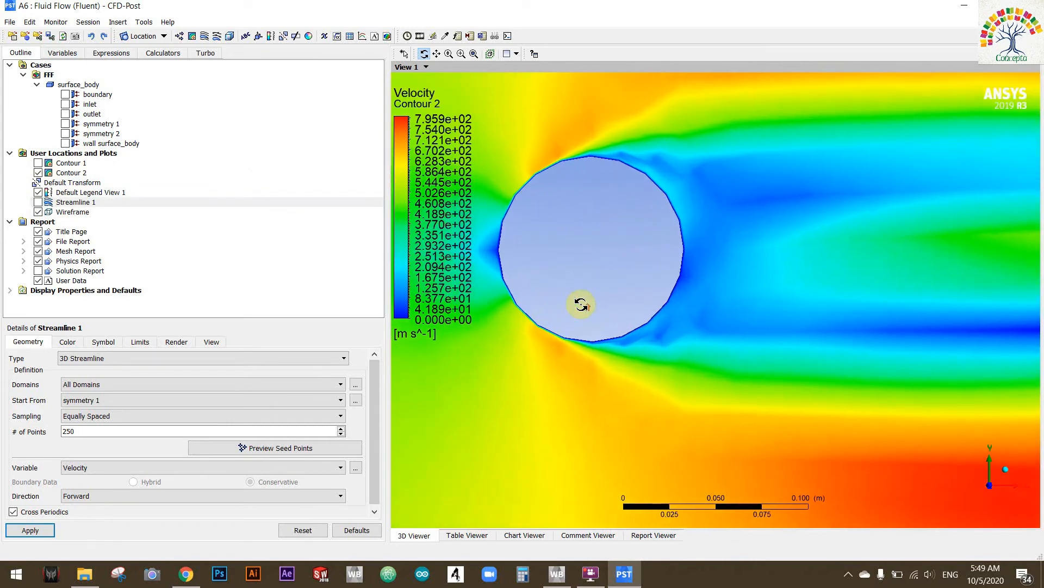
{"action": "scroll", "coordinate": [550, 314], "scroll_direction": "up", "scroll_amount": 2}
{"action": "middle_click_drag", "start_coordinate": [550, 313], "coordinate": [762, 356]}
{"action": "scroll", "coordinate": [648, 354], "scroll_direction": "up", "scroll_amount": 4}
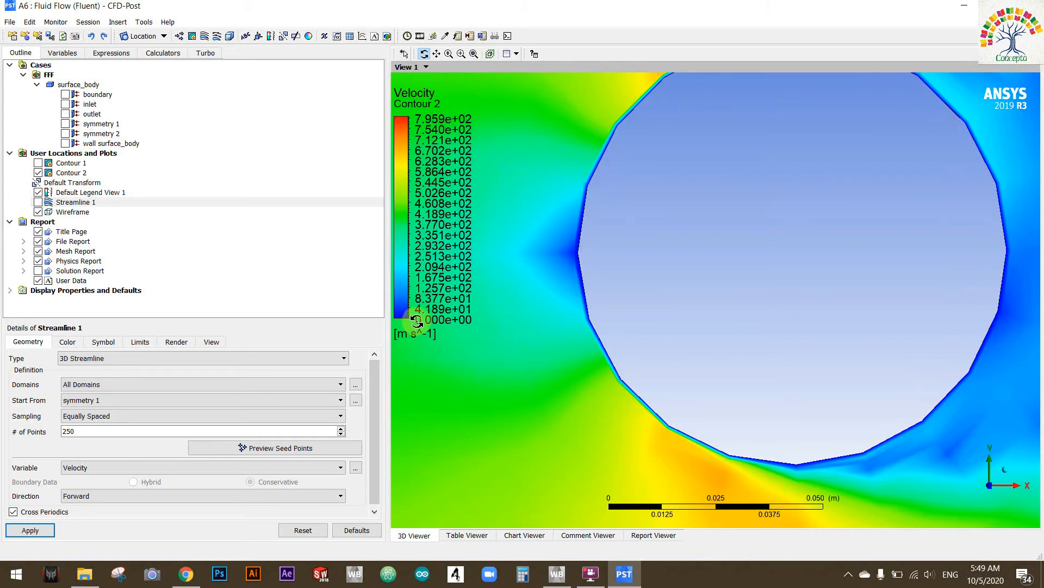
{"action": "scroll", "coordinate": [614, 454], "scroll_direction": "up", "scroll_amount": 5}
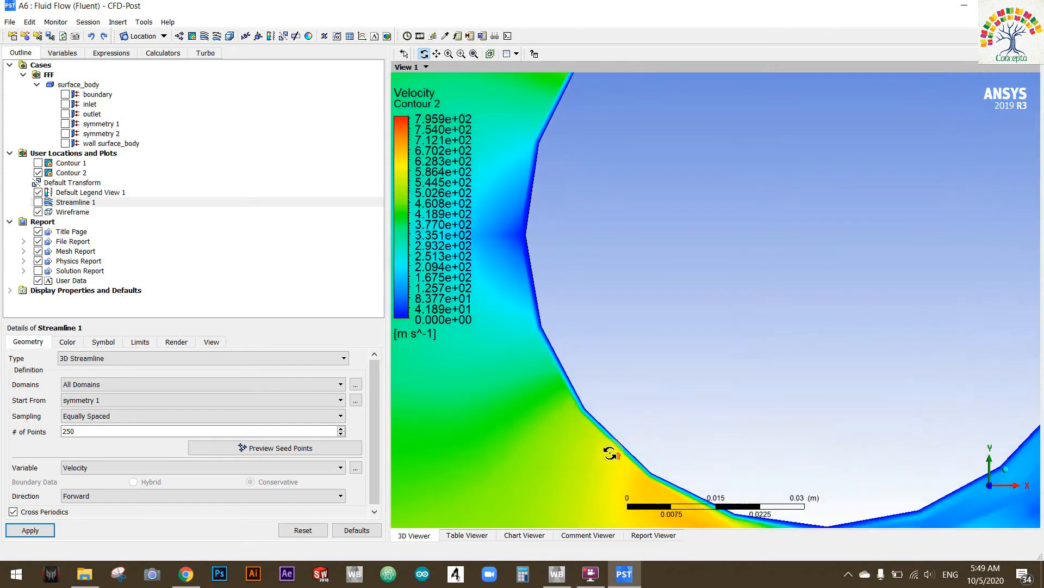
{"action": "middle_click_drag", "start_coordinate": [500, 441], "coordinate": [692, 228], "text": "ctrl"}
{"action": "scroll", "coordinate": [695, 263], "scroll_direction": "up", "scroll_amount": 5}
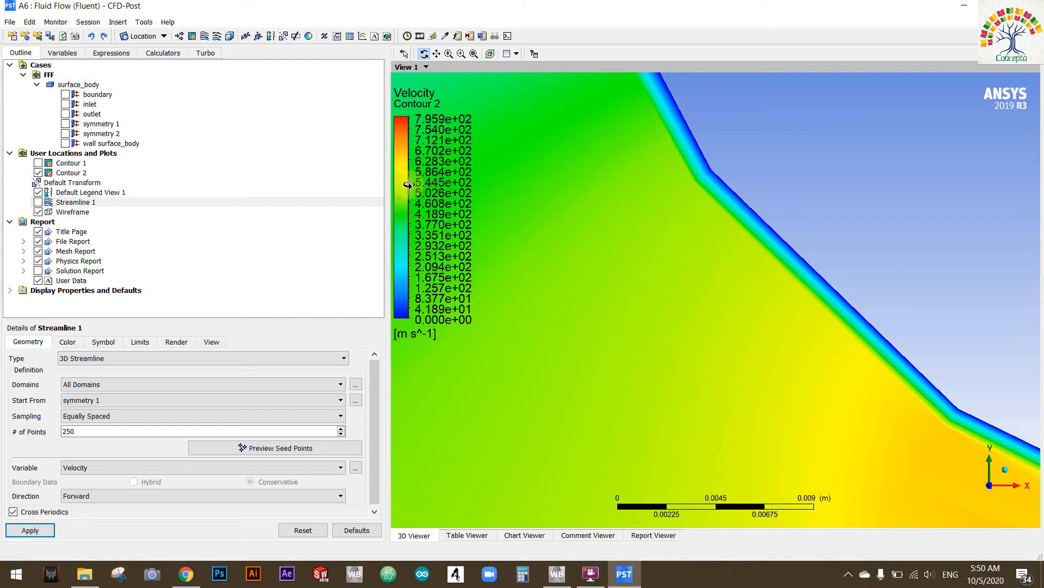
{"action": "mouse_move", "coordinate": [705, 274]}
{"action": "left_mouse_down"}
{"action": "mouse_move", "coordinate": [692, 272]}
{"action": "mouse_move", "coordinate": [703, 277]}
{"action": "left_mouse_up"}
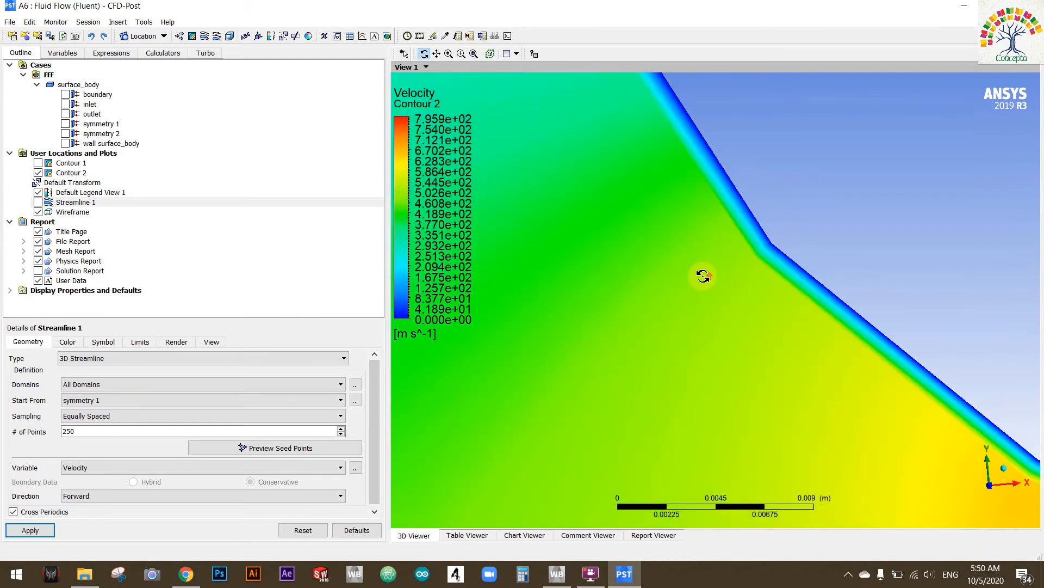
{"action": "scroll", "coordinate": [704, 277], "scroll_direction": "down", "scroll_amount": 5}
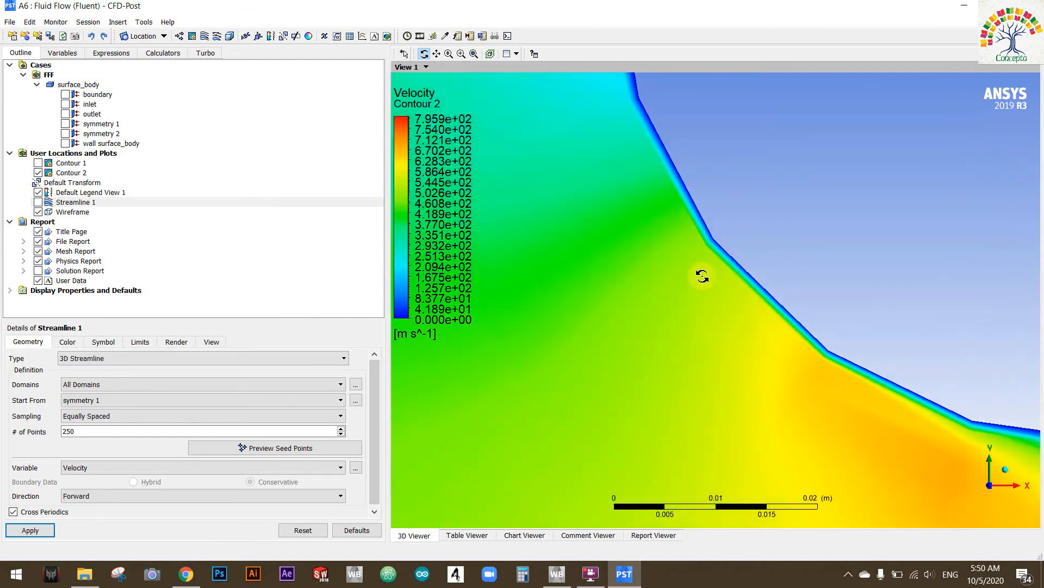
{"action": "scroll", "coordinate": [703, 276], "scroll_direction": "down", "scroll_amount": 6}
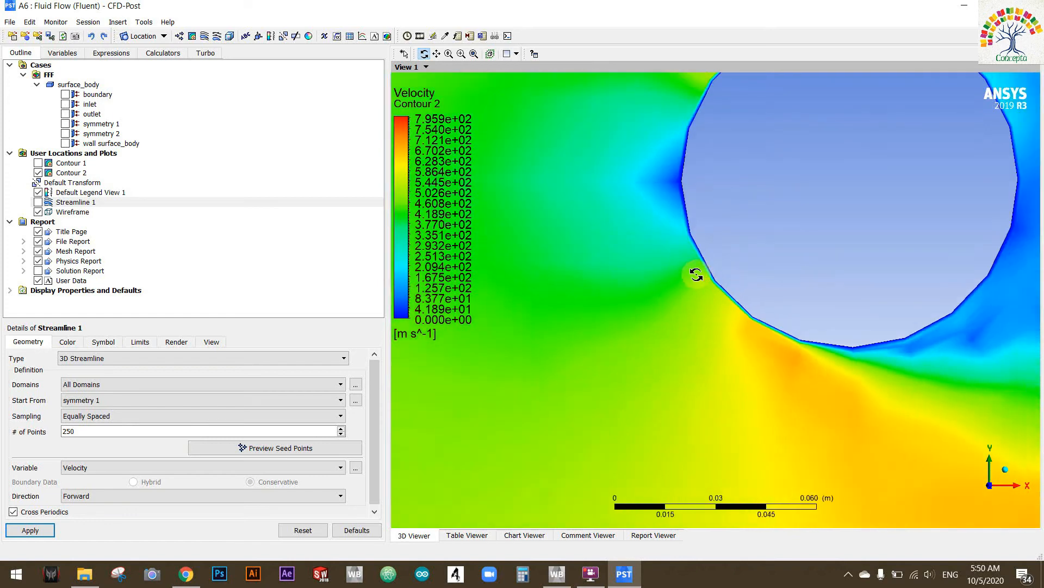
- Examine the velocity contour in front of the ball and along the wake behind it up to the outlet
{"action": "scroll", "coordinate": [696, 275], "scroll_direction": "down", "scroll_amount": 2}
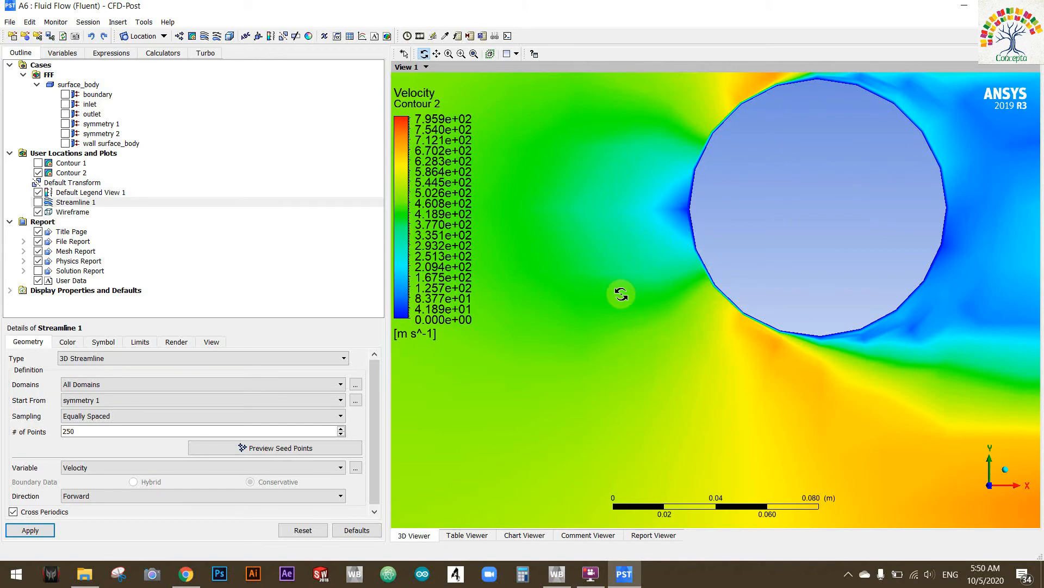
{"action": "scroll", "coordinate": [624, 292], "scroll_direction": "down", "scroll_amount": 5}
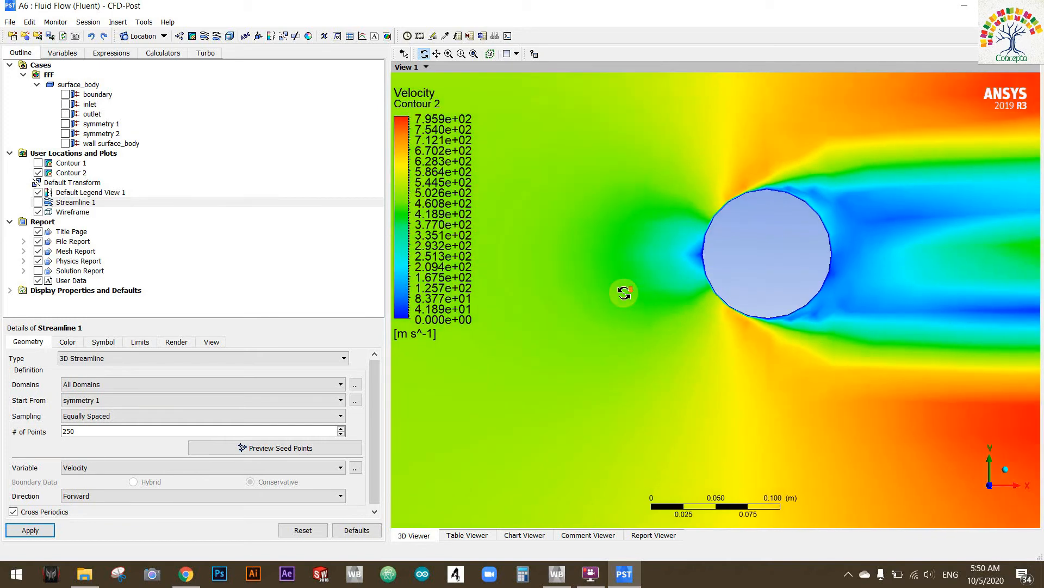
{"action": "middle_click_drag", "start_coordinate": [945, 256], "coordinate": [696, 245], "text": "ctrl"}
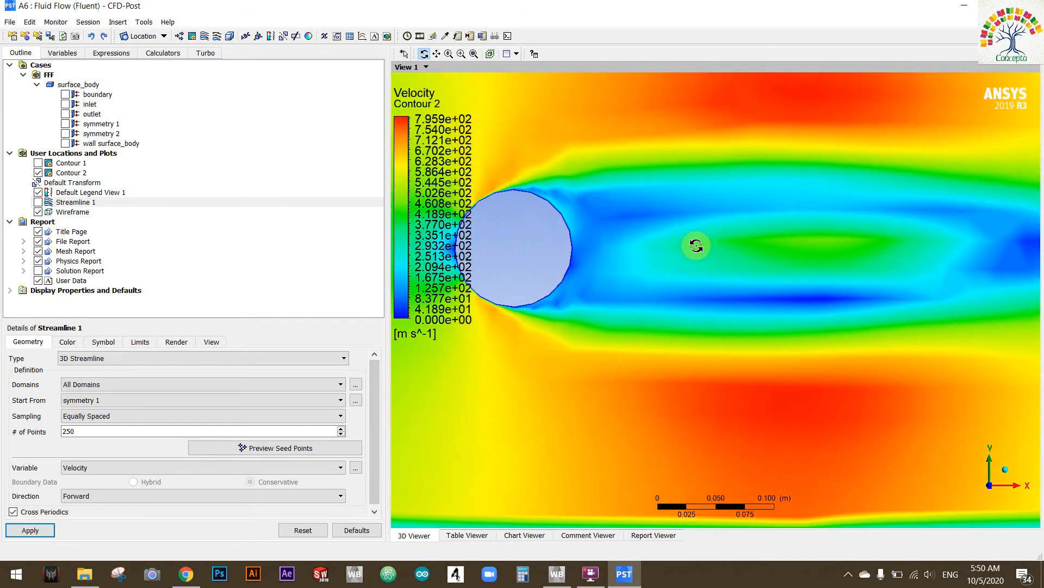
{"action": "scroll", "coordinate": [644, 251], "scroll_direction": "down", "scroll_amount": 2}
{"action": "scroll", "coordinate": [644, 251], "scroll_direction": "down", "scroll_amount": 2}
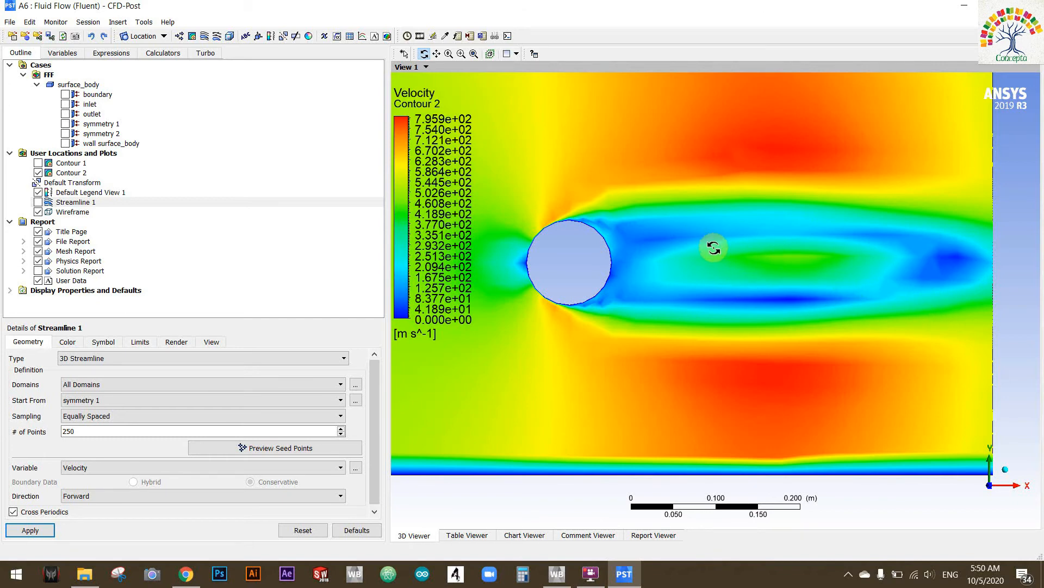
{"action": "scroll", "coordinate": [714, 248], "scroll_direction": "up", "scroll_amount": 1}
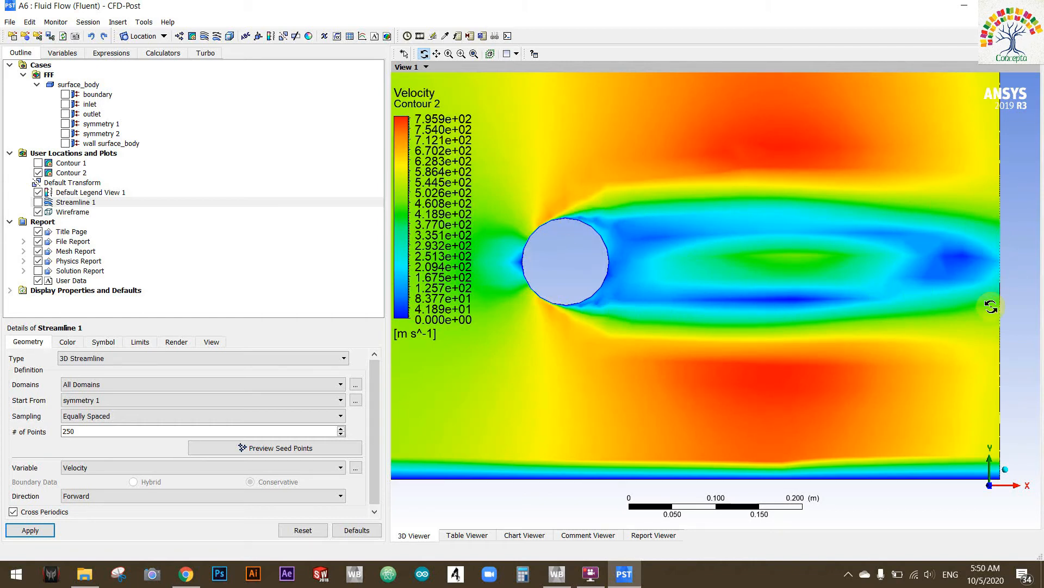
- Hide the velocity contour and display the pressure contour across the full height of the flow domain
{"action": "left_click", "coordinate": [38, 173]}
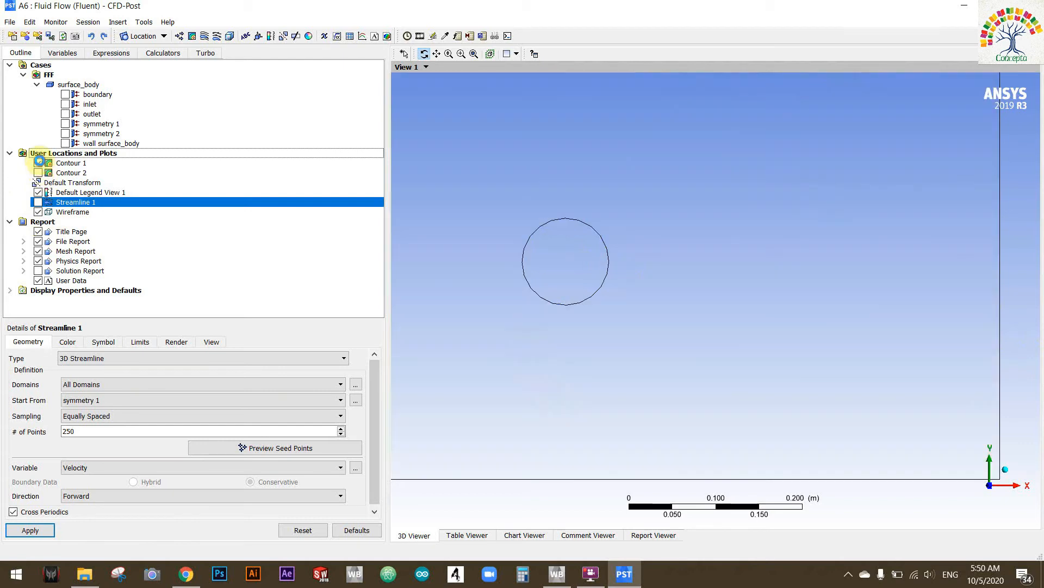
{"action": "left_click", "coordinate": [39, 162]}
{"action": "left_click_drag", "start_coordinate": [612, 242], "coordinate": [618, 244]}
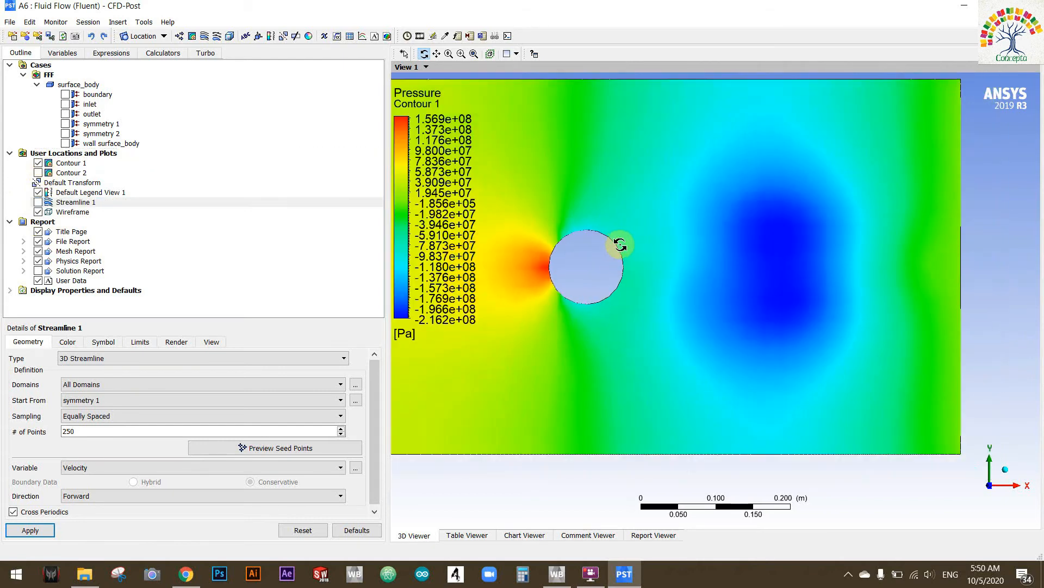
- Hide the pressure contour, show Streamline 1 to view the flow around the ball, and hide it again
{"action": "left_click", "coordinate": [38, 163]}
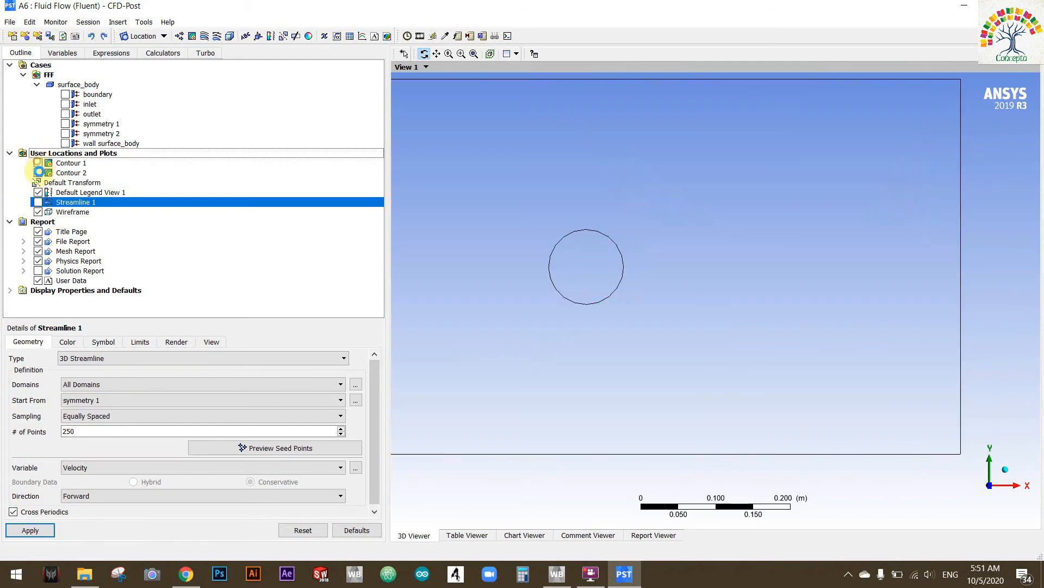
{"action": "left_click", "coordinate": [39, 202]}
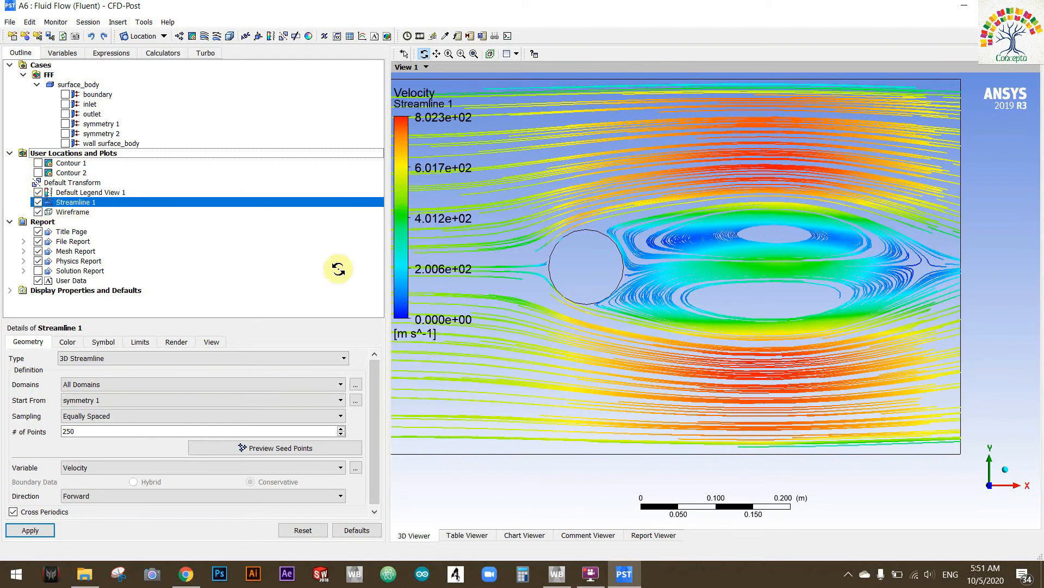
{"action": "left_click", "coordinate": [38, 202]}
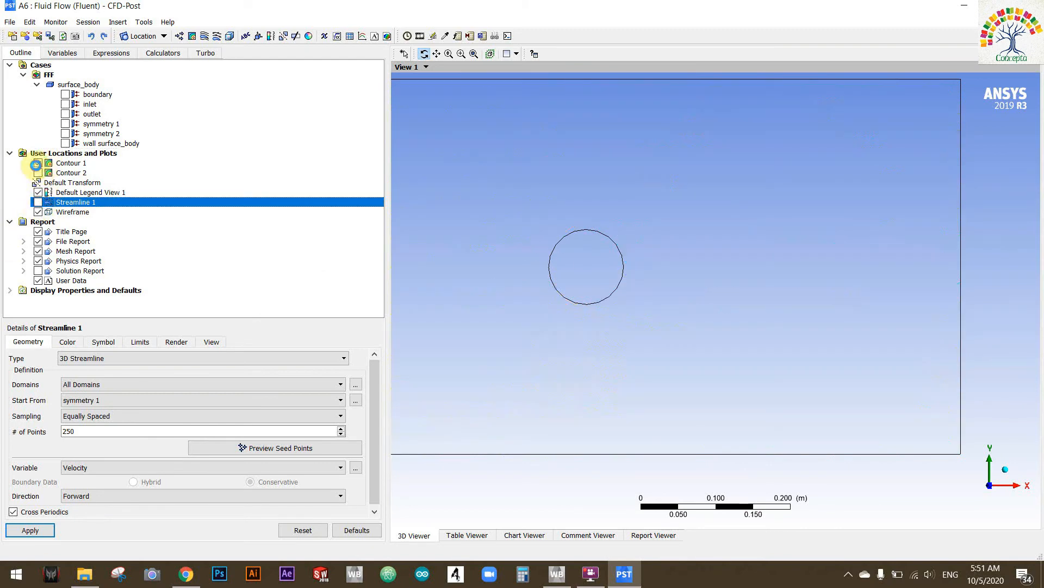
- Show the velocity contour alone, examine the wake behind the ball, and hide the contour again
{"action": "left_click", "coordinate": [38, 163]}
{"action": "left_click", "coordinate": [38, 162]}
{"action": "left_click", "coordinate": [38, 173]}
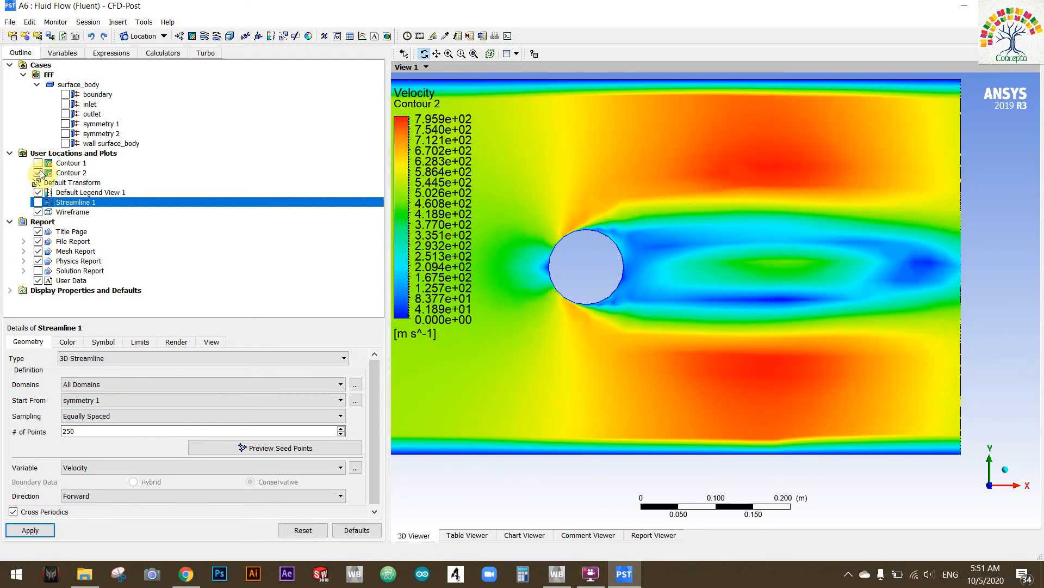
{"action": "scroll", "coordinate": [694, 272], "scroll_direction": "up", "scroll_amount": 2}
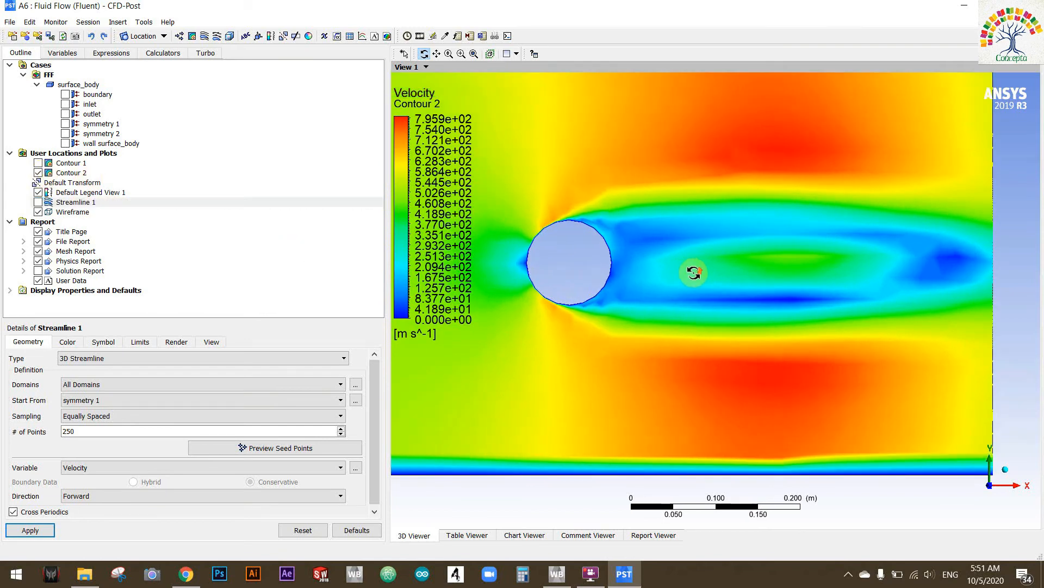
{"action": "scroll", "coordinate": [590, 235], "scroll_direction": "up", "scroll_amount": 3}
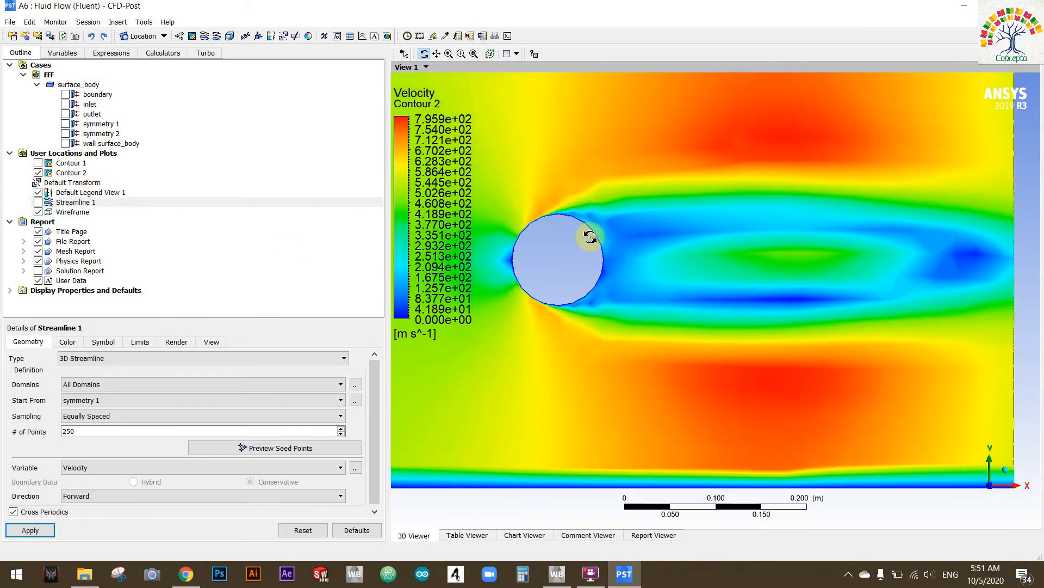
{"action": "scroll", "coordinate": [734, 248], "scroll_direction": "up", "scroll_amount": 1}
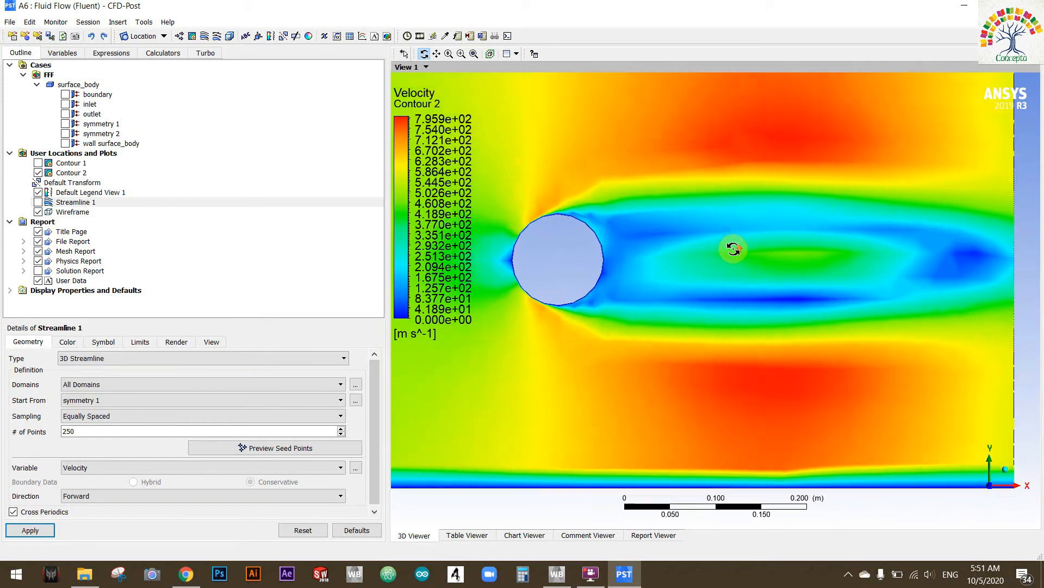
{"action": "scroll", "coordinate": [733, 247], "scroll_direction": "up", "scroll_amount": 2}
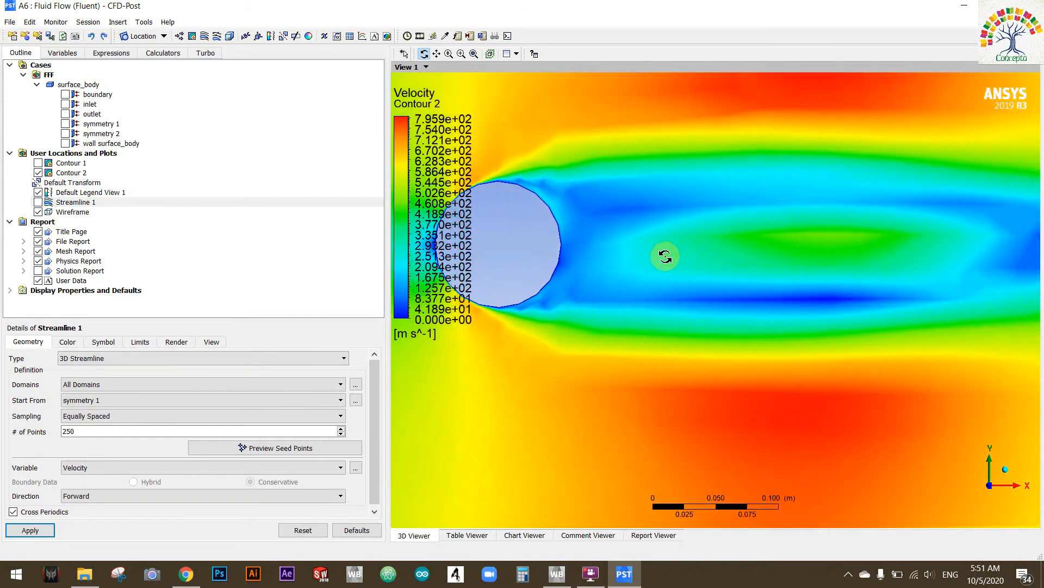
{"action": "scroll", "coordinate": [655, 271], "scroll_direction": "down", "scroll_amount": 1}
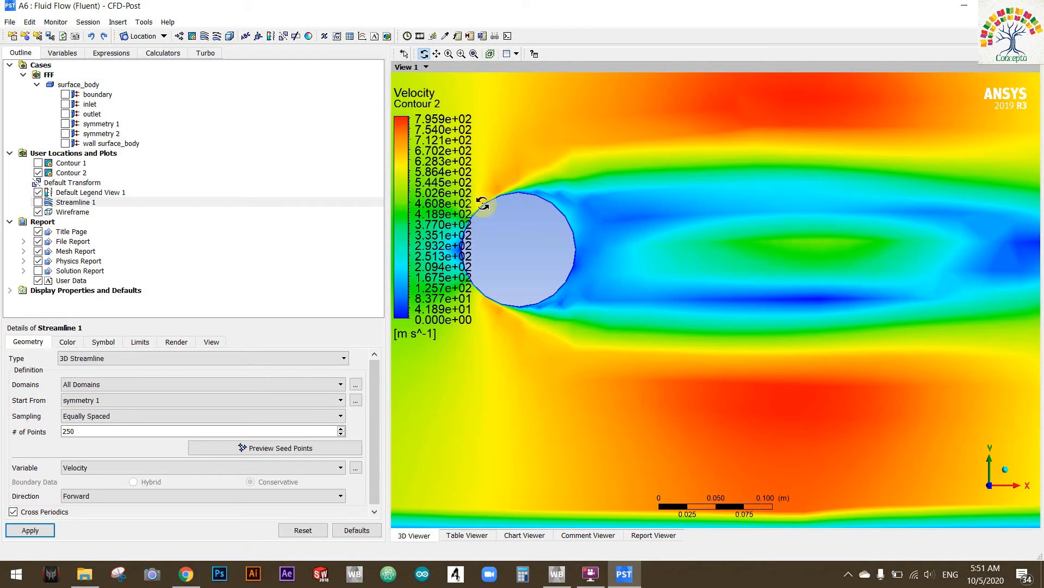
{"action": "left_click", "coordinate": [38, 173]}
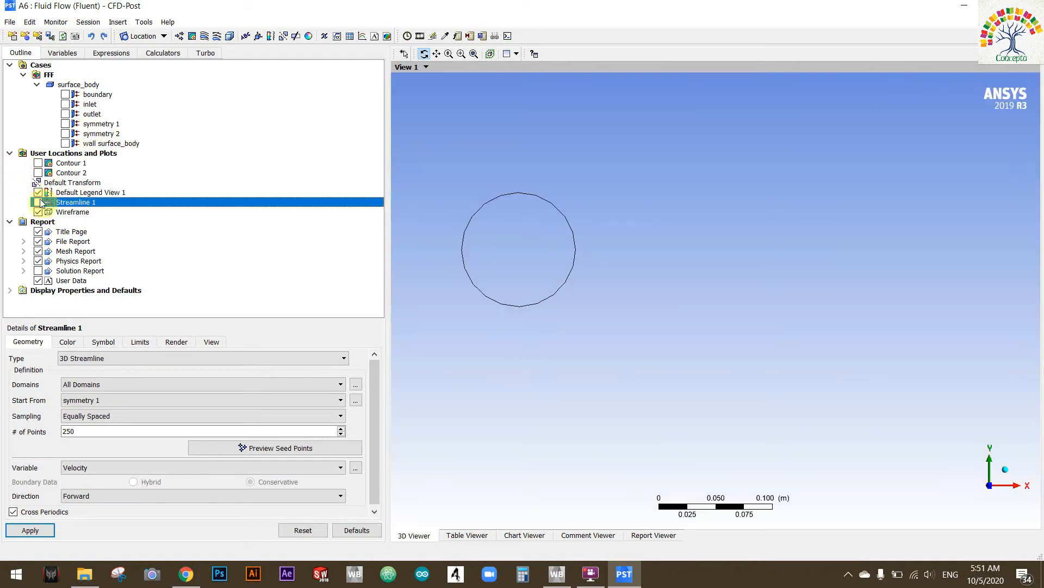
- Show Streamline 1 and examine the recirculating flow behind the ball
{"action": "left_click", "coordinate": [39, 203]}
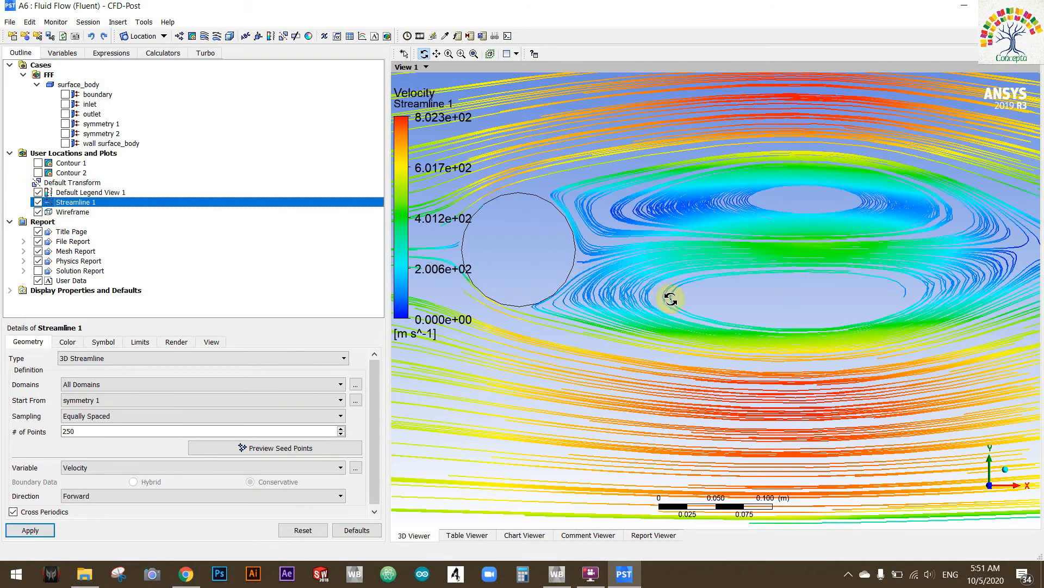
{"action": "left_click_drag", "start_coordinate": [758, 303], "coordinate": [802, 272]}
{"action": "scroll", "coordinate": [803, 272], "scroll_direction": "up", "scroll_amount": 2}
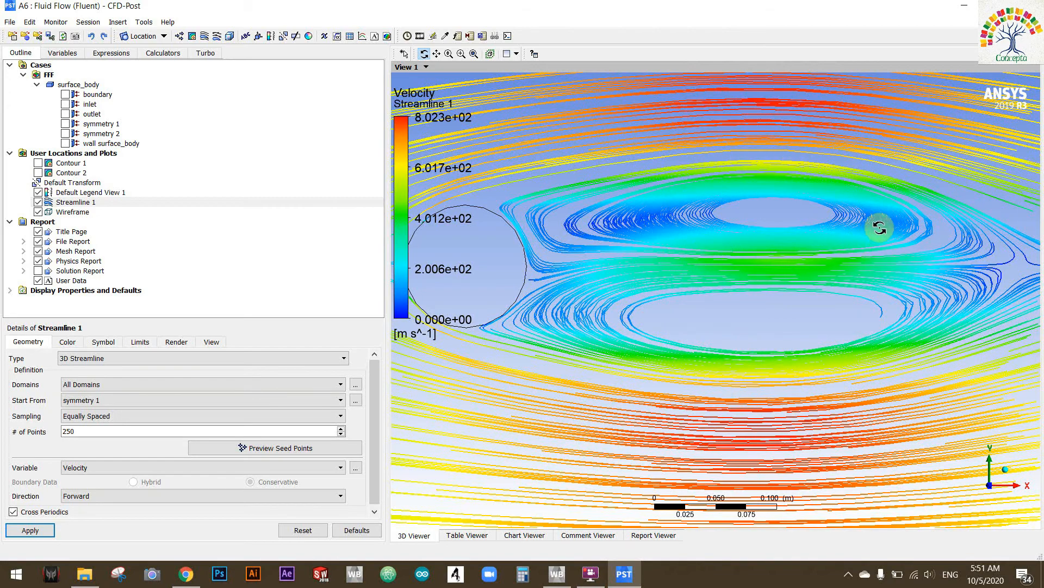
{"action": "scroll", "coordinate": [879, 227], "scroll_direction": "down", "scroll_amount": 3}
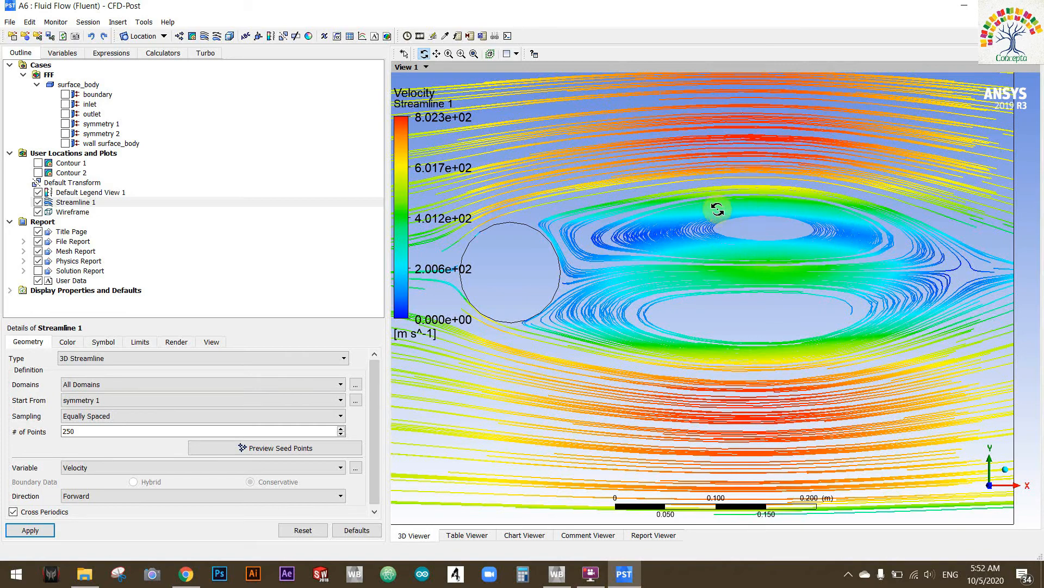
- Hide Streamline 1, show the pressure contour to view the low-pressure region behind the ball, and hide the contour again
{"action": "left_click", "coordinate": [45, 171]}
{"action": "left_click", "coordinate": [38, 172]}
{"action": "left_click", "coordinate": [38, 173]}
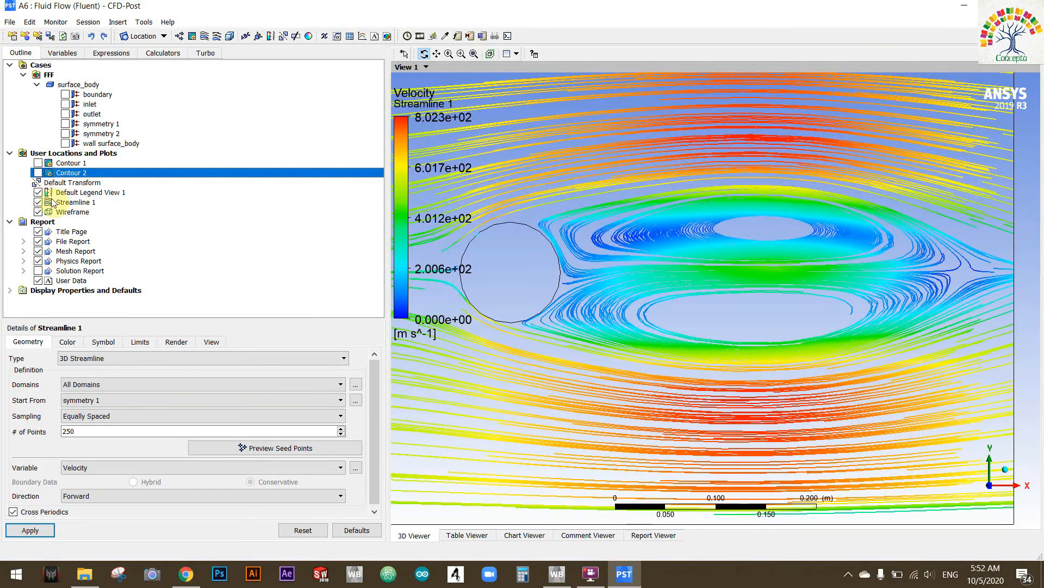
{"action": "left_click", "coordinate": [38, 202]}
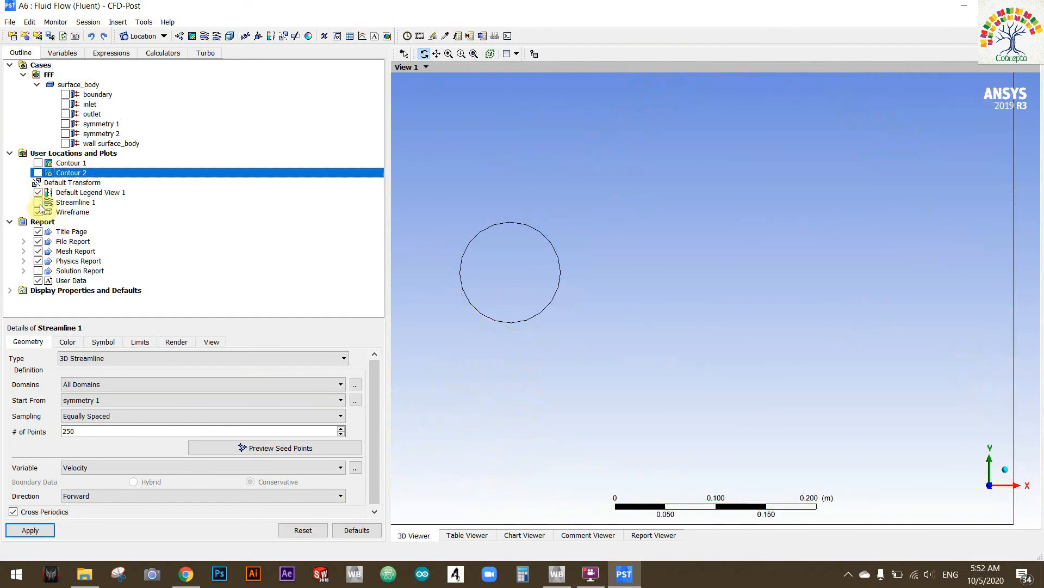
{"action": "left_click", "coordinate": [40, 156]}
{"action": "left_click", "coordinate": [38, 163]}
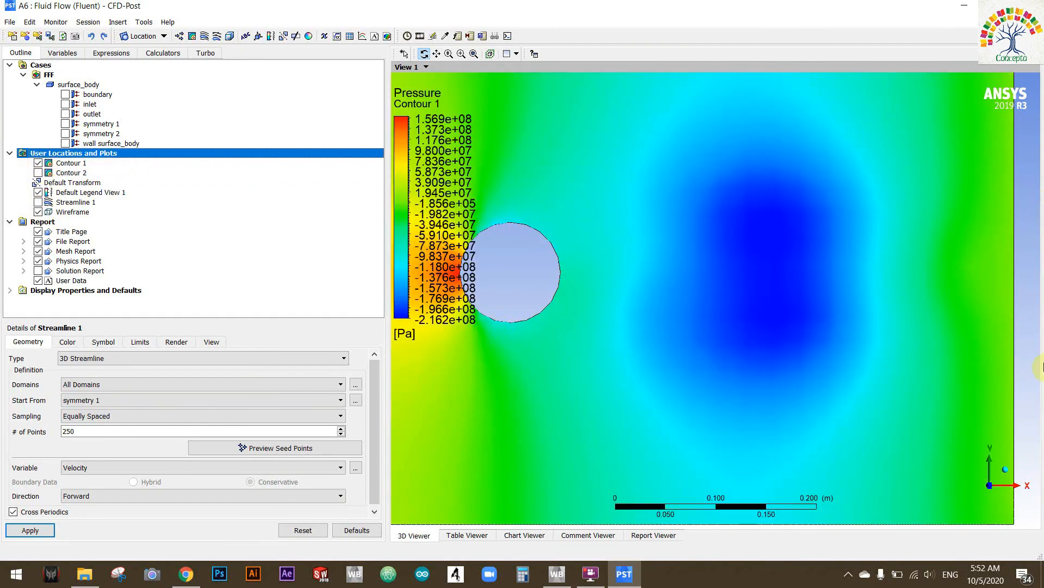
{"action": "left_click", "coordinate": [38, 162]}
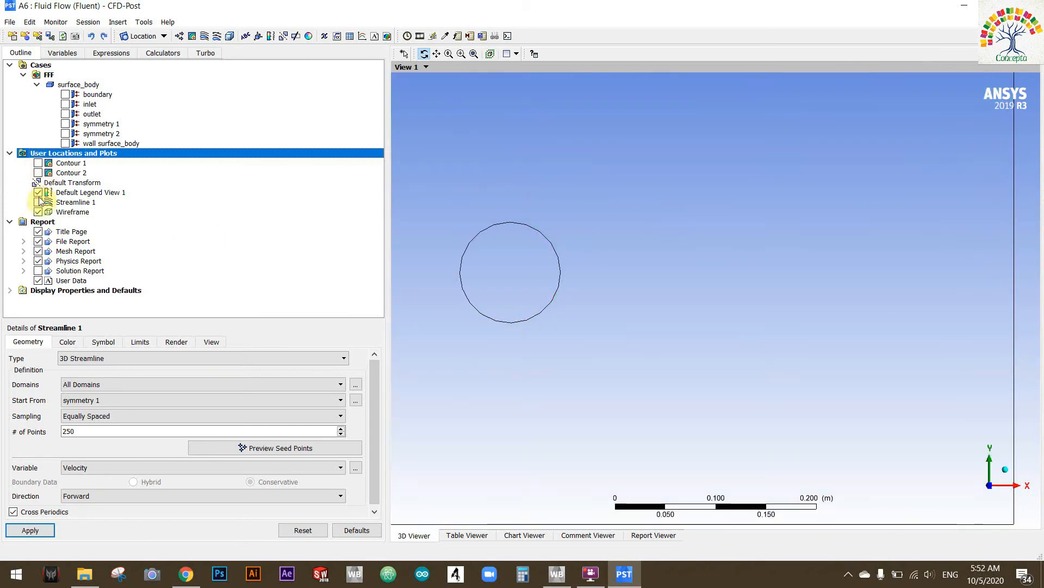
- Show Streamline 1 again and examine the two vortices in the wake of the ball up close
{"action": "left_click", "coordinate": [37, 201]}
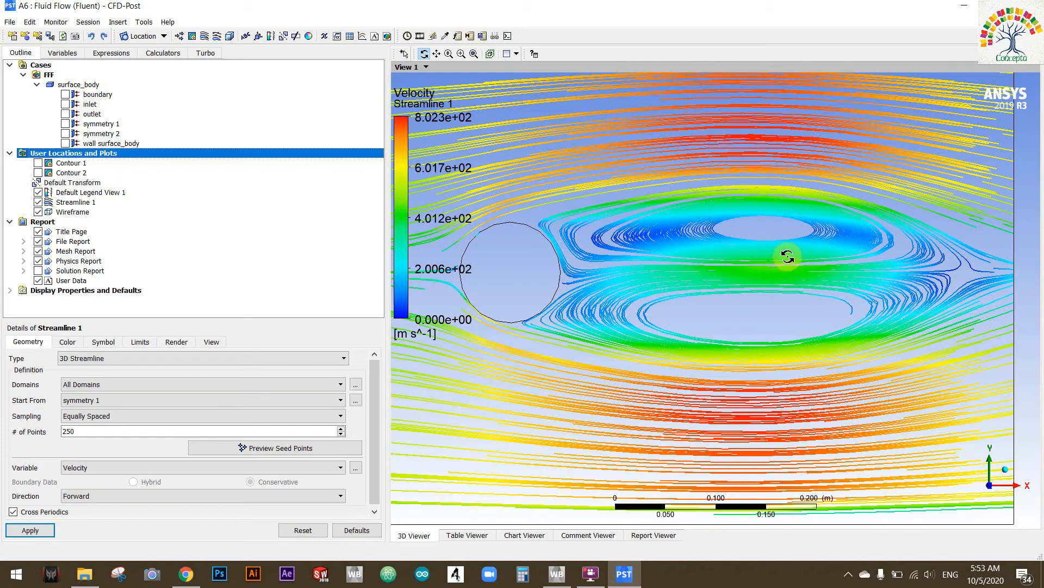
{"action": "scroll", "coordinate": [787, 255], "scroll_direction": "up", "scroll_amount": 5}
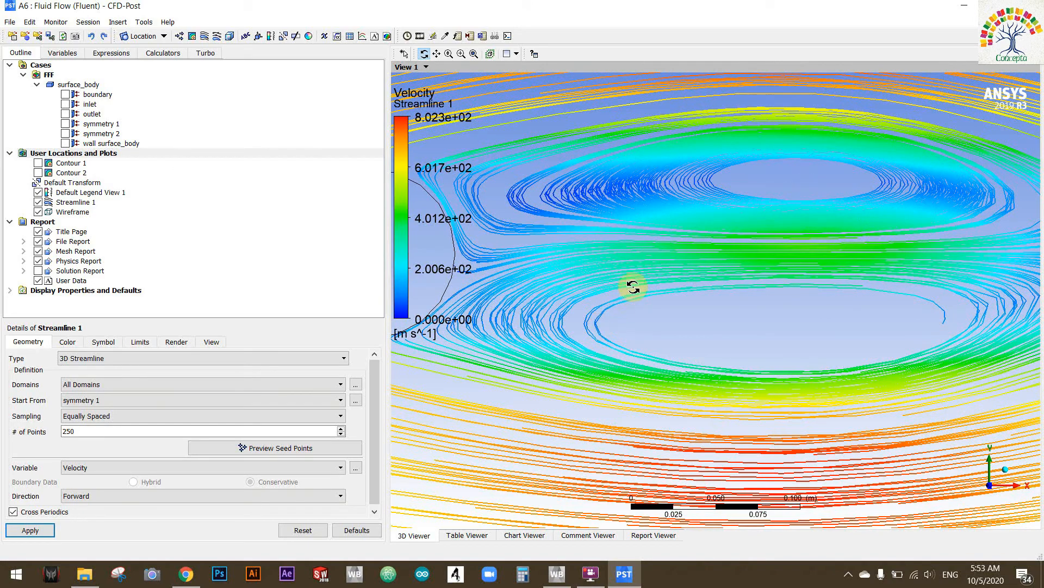
{"action": "scroll", "coordinate": [789, 224], "scroll_direction": "up", "scroll_amount": 1}
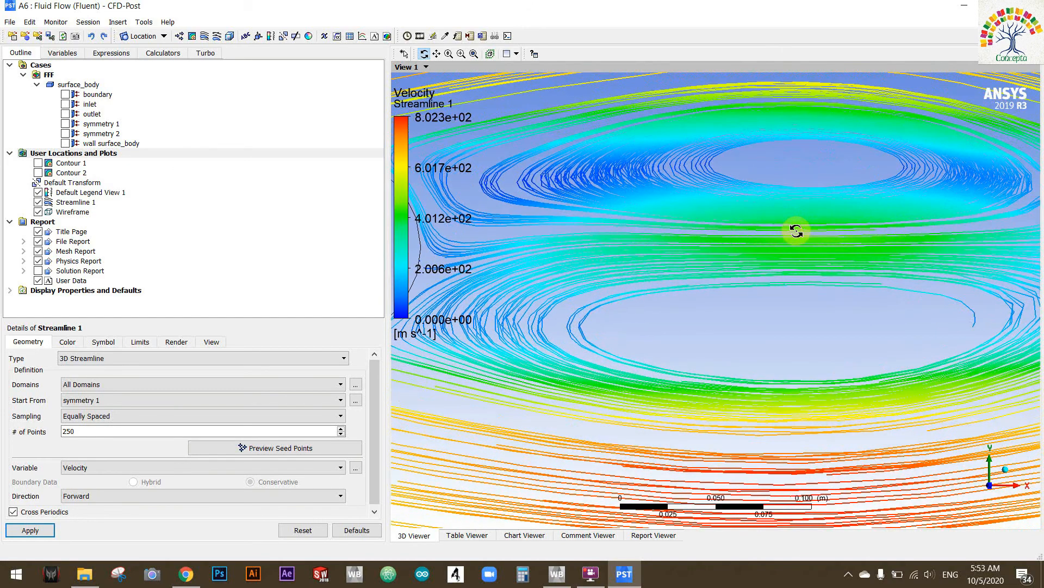
{"action": "scroll", "coordinate": [767, 228], "scroll_direction": "up", "scroll_amount": 1}
{"action": "scroll", "coordinate": [828, 233], "scroll_direction": "down", "scroll_amount": 2}
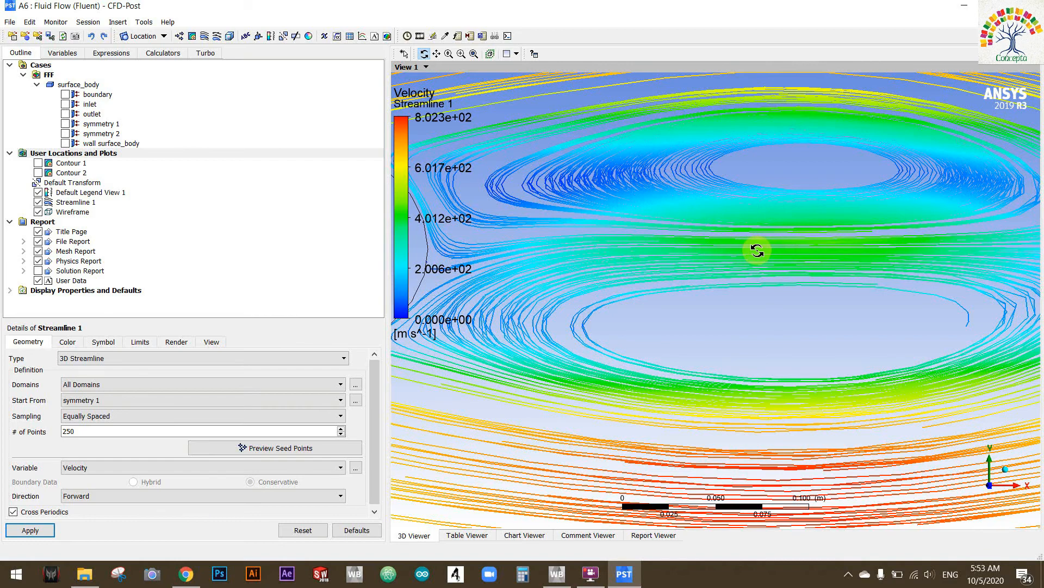
{"action": "left_click_drag", "start_coordinate": [757, 250], "coordinate": [767, 249]}
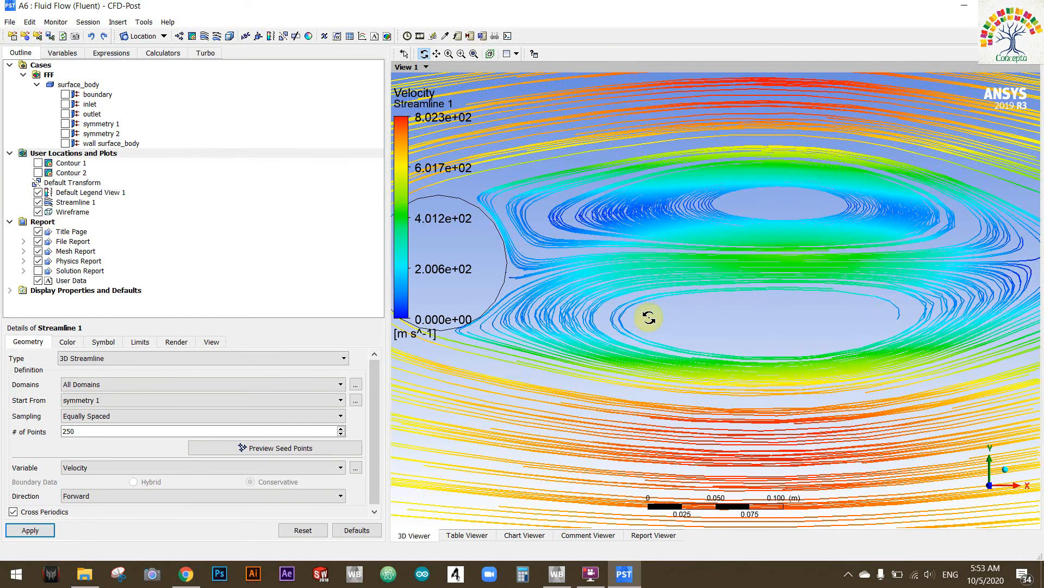
- Hide Streamline 1 and display the velocity contour across the full height of the flow domain
{"action": "left_click", "coordinate": [38, 203]}
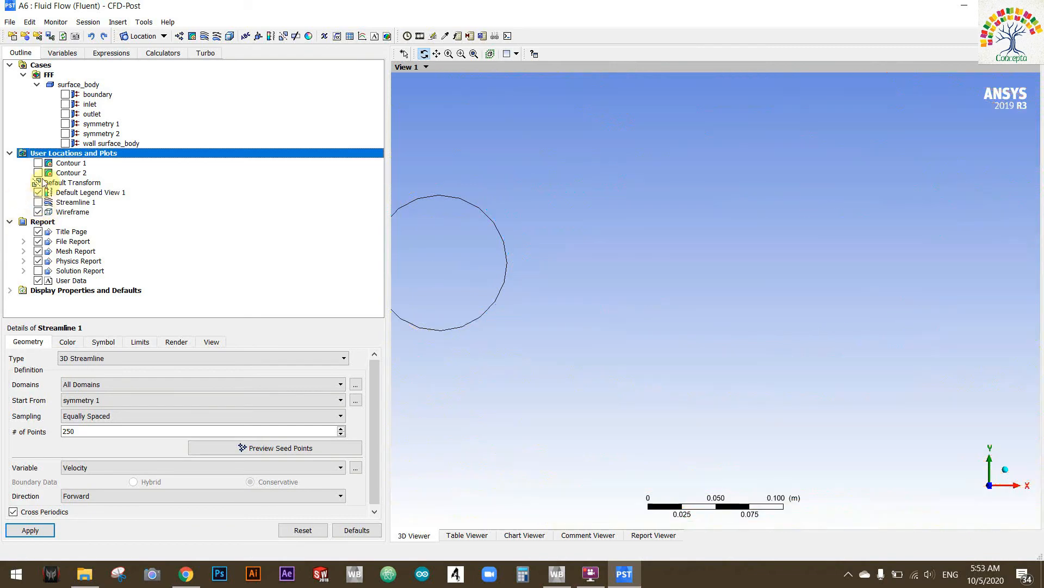
{"action": "left_click", "coordinate": [38, 173]}
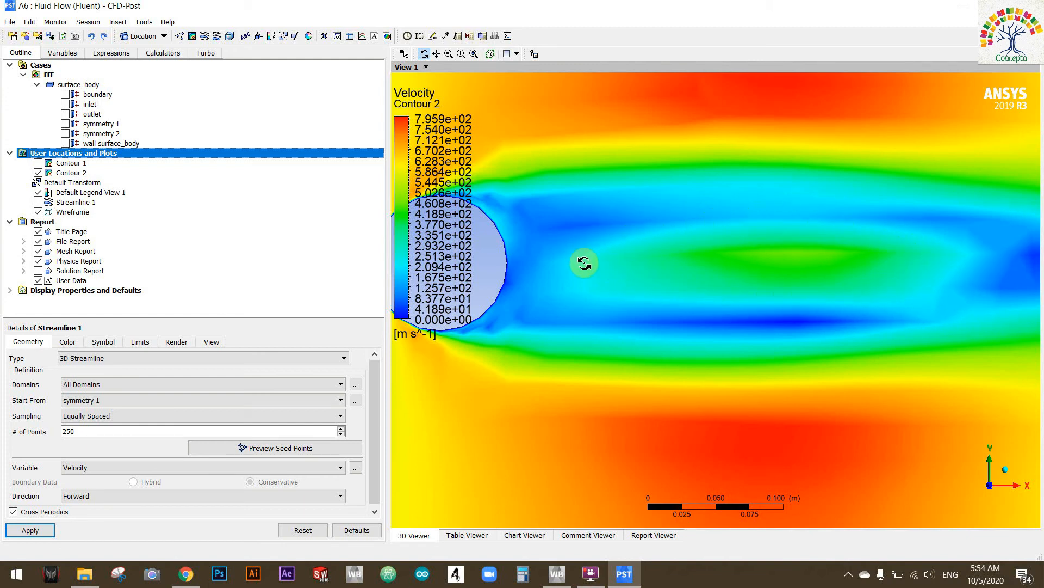
{"action": "left_click_drag", "start_coordinate": [583, 261], "coordinate": [734, 294]}
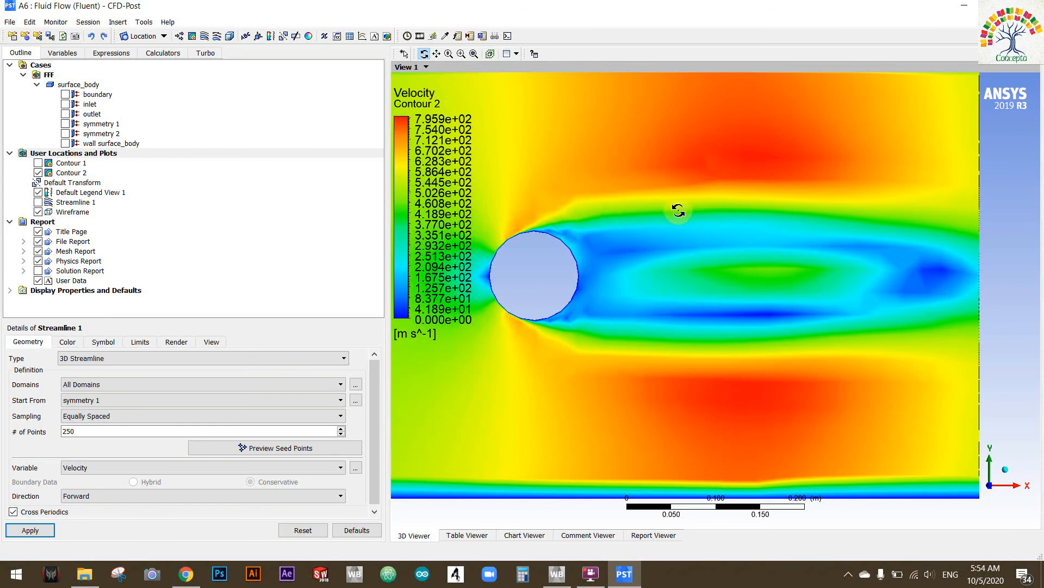
{"action": "scroll", "coordinate": [796, 221], "scroll_direction": "down", "scroll_amount": 4}
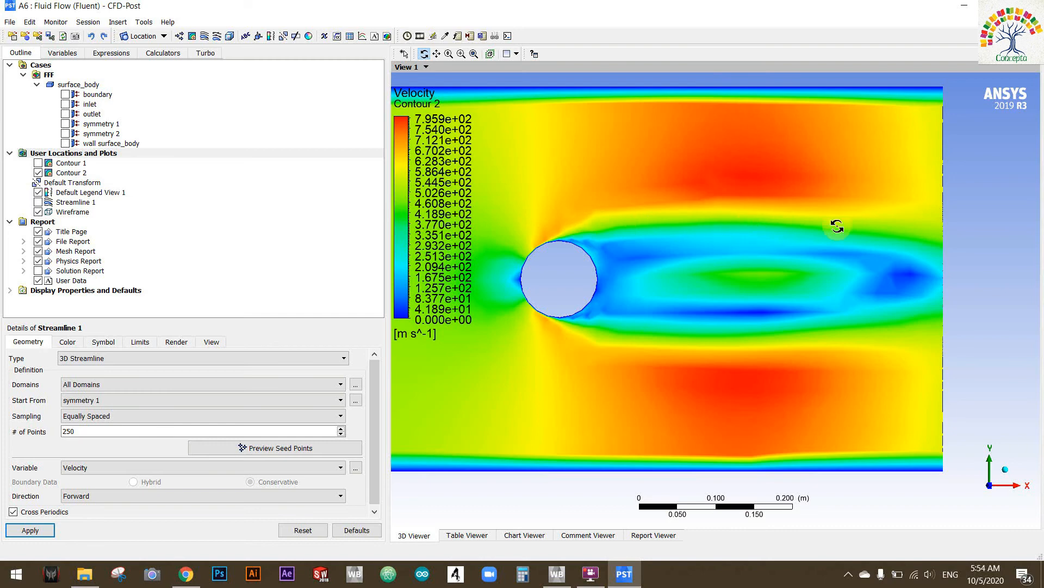
{"action": "scroll", "coordinate": [683, 295], "scroll_direction": "down", "scroll_amount": 2}
{"action": "scroll", "coordinate": [682, 295], "scroll_direction": "down", "scroll_amount": 2}
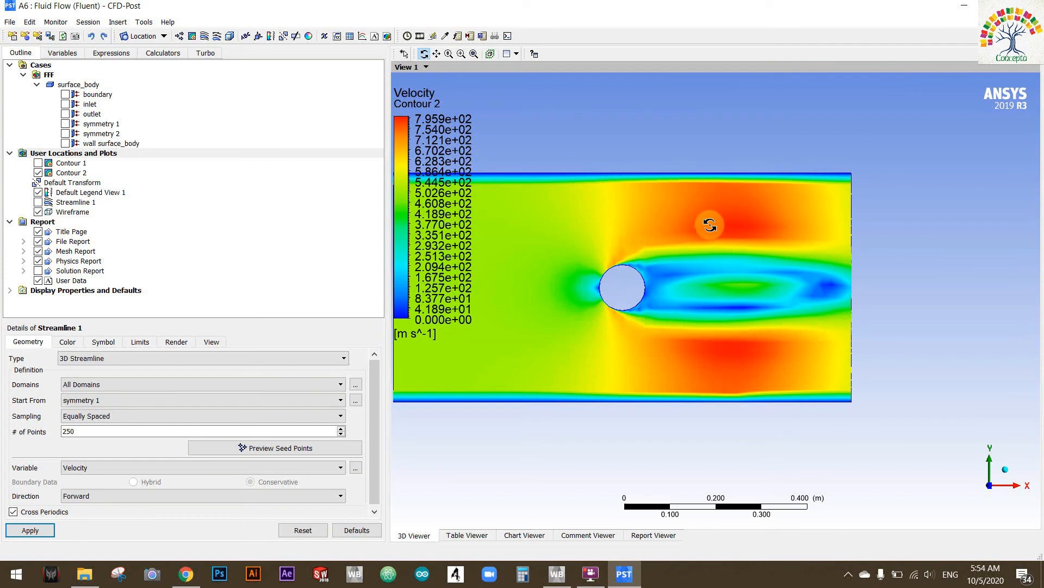
- Examine the velocity contour in the regions above and below the wake and in the layer along the lower wall
{"action": "scroll", "coordinate": [712, 228], "scroll_direction": "up", "scroll_amount": 5}
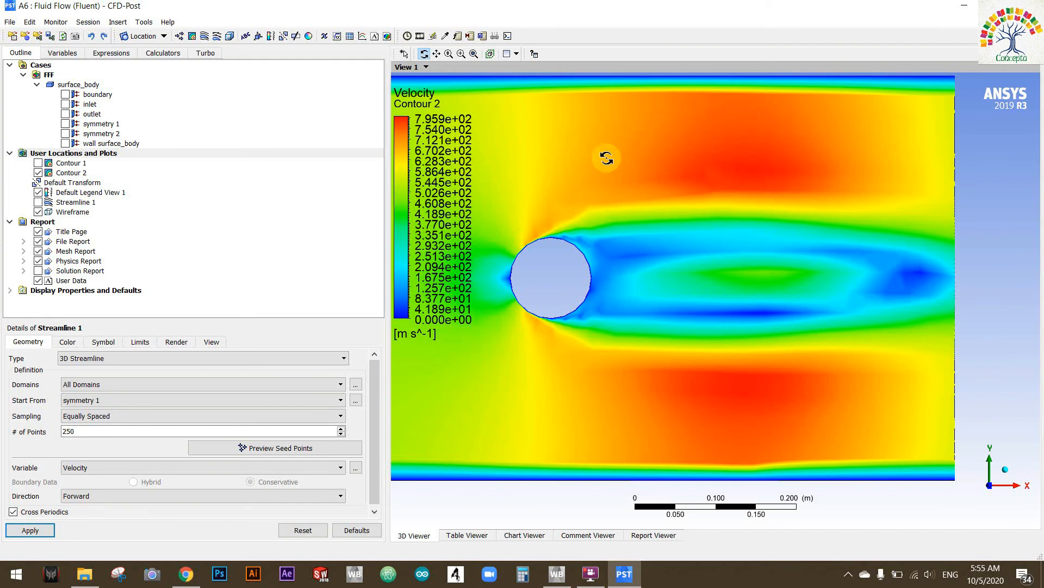
{"action": "left_click_drag", "start_coordinate": [831, 188], "coordinate": [836, 434]}
{"action": "scroll", "coordinate": [865, 462], "scroll_direction": "up", "scroll_amount": 5}
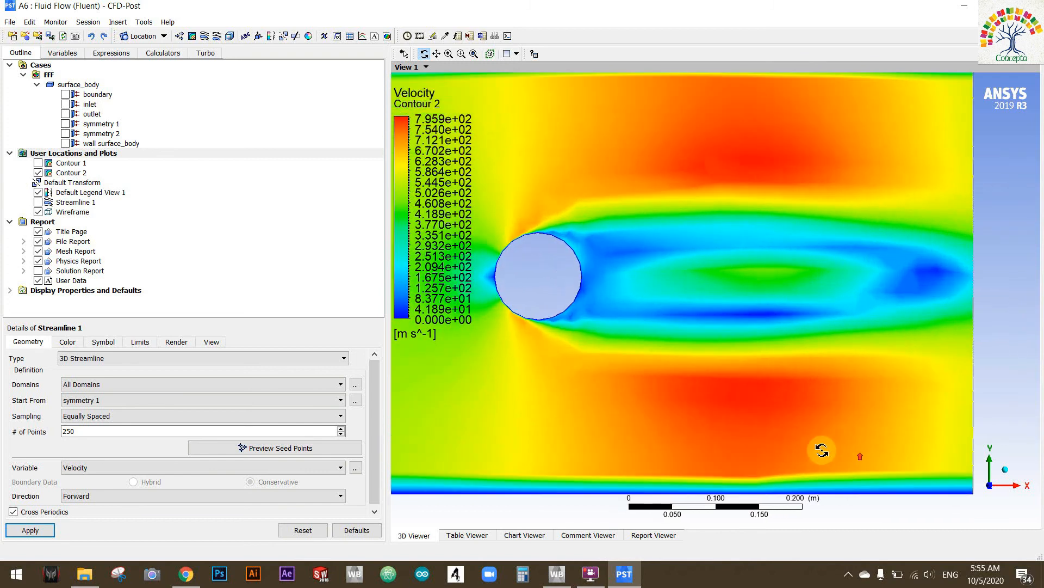
{"action": "middle_click_drag", "start_coordinate": [700, 415], "coordinate": [747, 226], "text": "ctrl"}
{"action": "scroll", "coordinate": [695, 361], "scroll_direction": "up", "scroll_amount": 5}
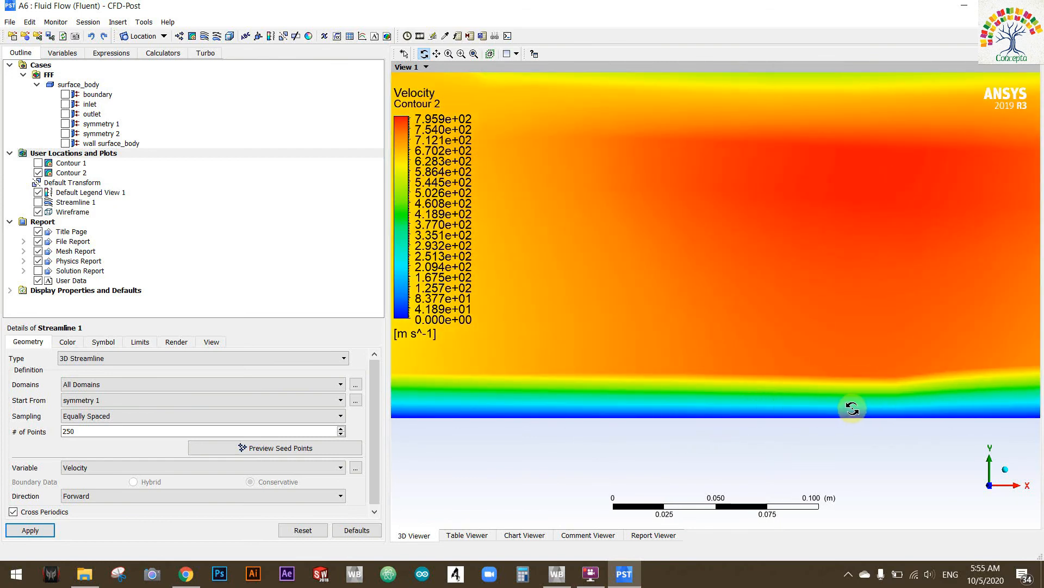
{"action": "scroll", "coordinate": [805, 413], "scroll_direction": "down", "scroll_amount": 5}
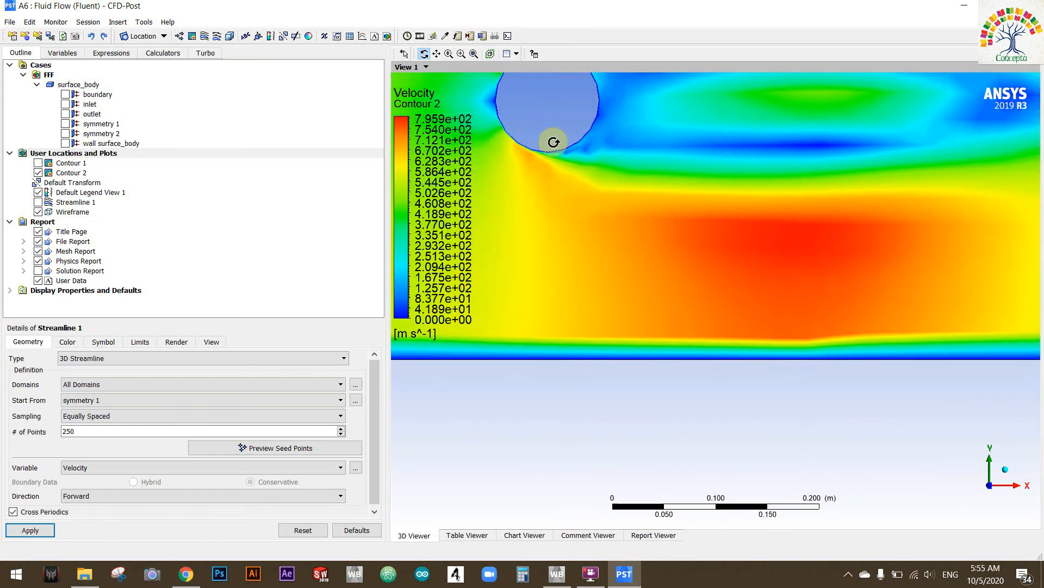
{"action": "scroll", "coordinate": [711, 375], "scroll_direction": "up", "scroll_amount": 5}
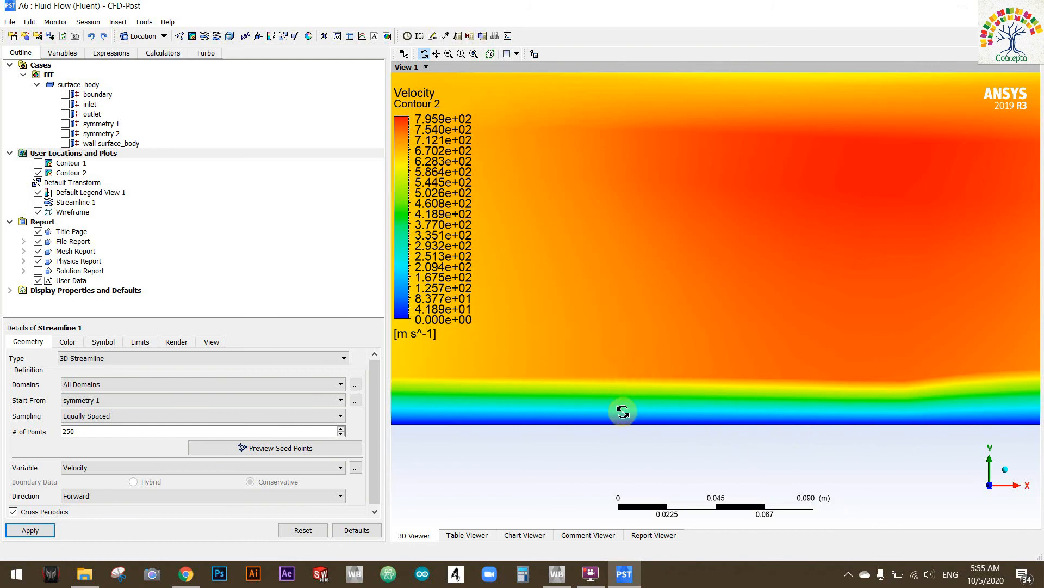
{"action": "scroll", "coordinate": [626, 413], "scroll_direction": "down", "scroll_amount": 5}
{"action": "scroll", "coordinate": [624, 421], "scroll_direction": "down", "scroll_amount": 3}
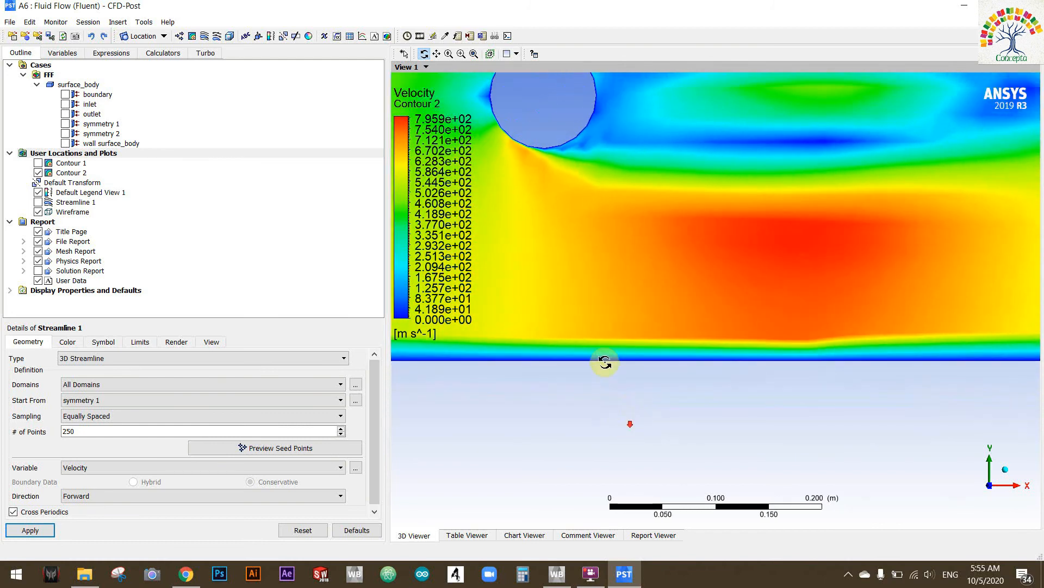
- Examine the velocity layer along the lower wall where it starts at the inlet corner
{"action": "middle_click_drag", "start_coordinate": [566, 347], "coordinate": [944, 398], "text": "ctrl"}
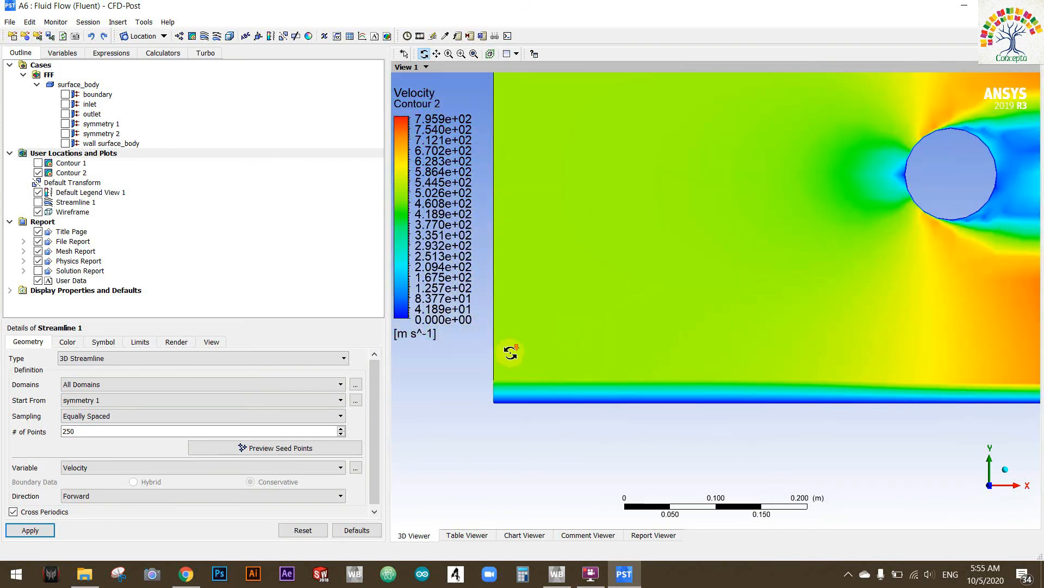
{"action": "scroll", "coordinate": [508, 350], "scroll_direction": "up", "scroll_amount": 2}
{"action": "middle_click_drag", "start_coordinate": [460, 389], "coordinate": [629, 377]}
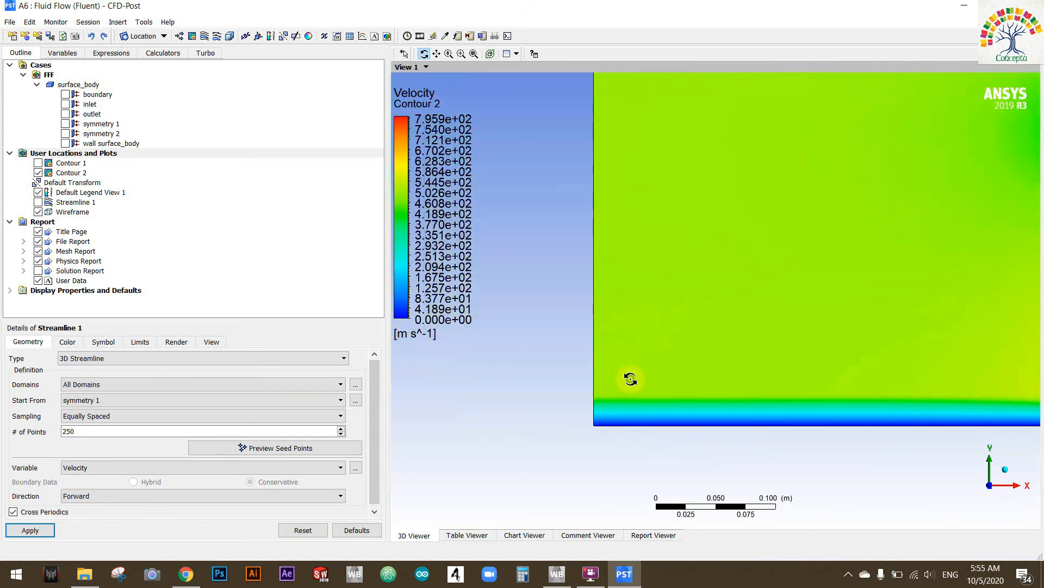
{"action": "scroll", "coordinate": [630, 377], "scroll_direction": "up", "scroll_amount": 2}
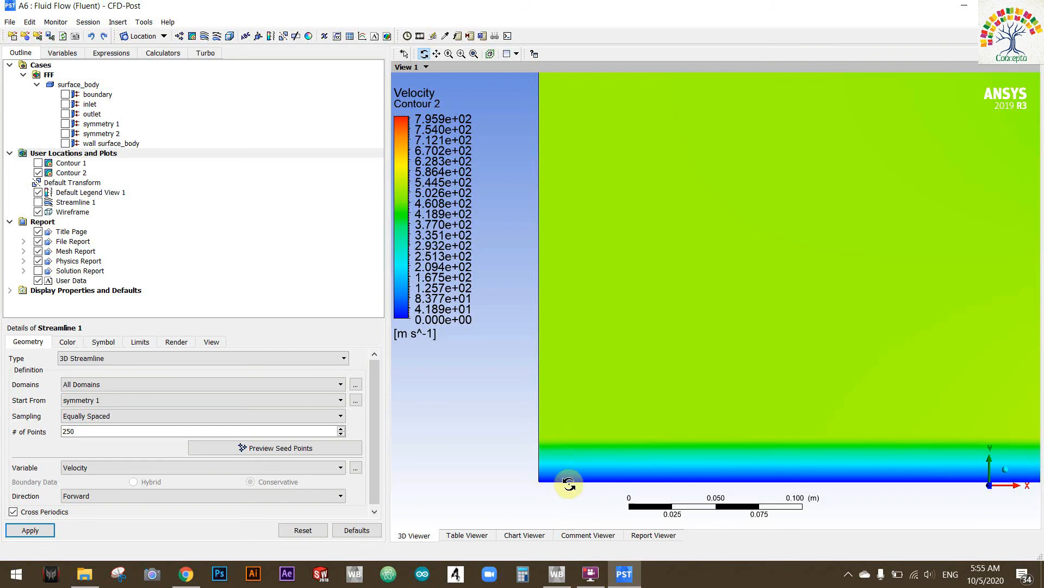
{"action": "scroll", "coordinate": [562, 432], "scroll_direction": "down", "scroll_amount": 2}
{"action": "scroll", "coordinate": [563, 429], "scroll_direction": "down", "scroll_amount": 4}
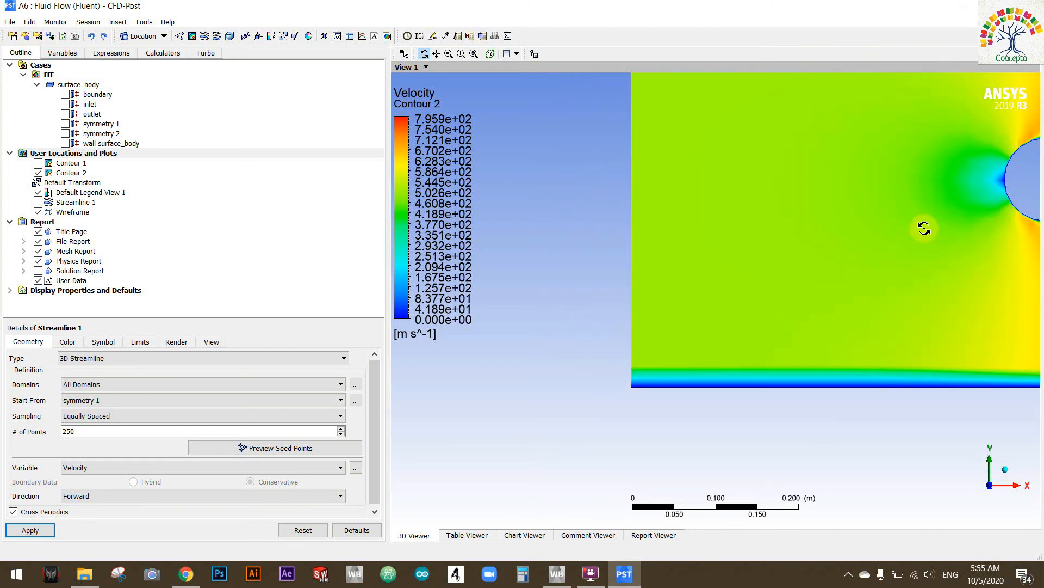
- View the velocity contour of the whole flow domain from the inlet past the ball to the outlet
{"action": "middle_click_drag", "start_coordinate": [924, 228], "coordinate": [598, 301], "text": "ctrl"}
{"action": "scroll", "coordinate": [714, 280], "scroll_direction": "down", "scroll_amount": 3}
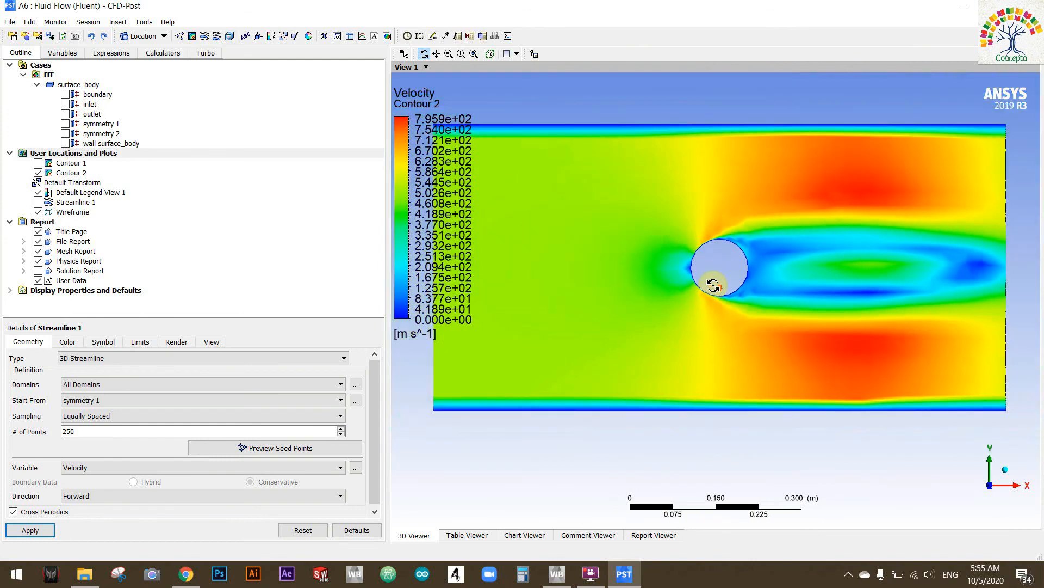
{"action": "middle_click_drag", "start_coordinate": [713, 284], "coordinate": [753, 296], "text": "ctrl"}
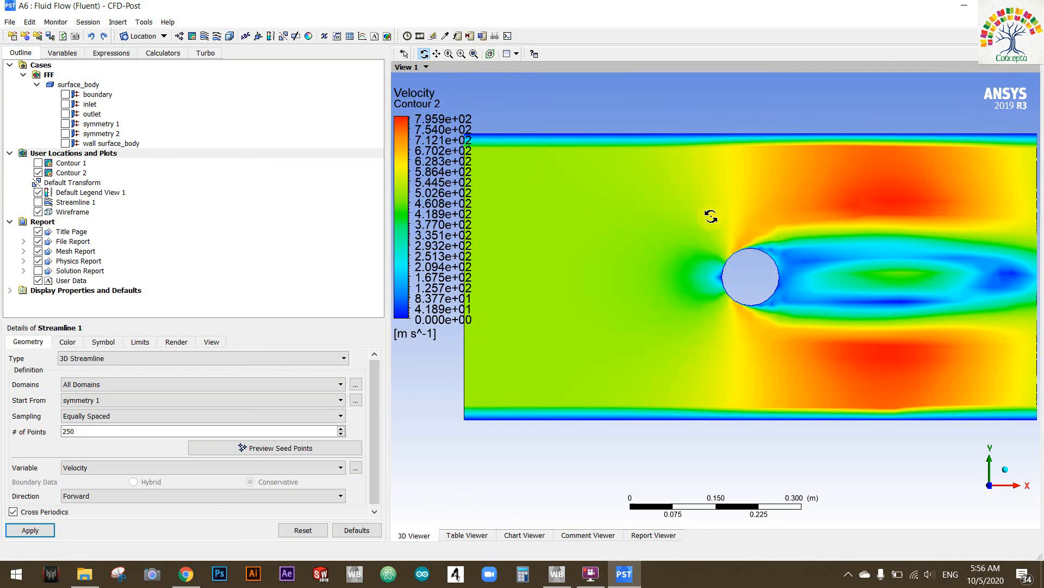
{"action": "left_click_drag", "start_coordinate": [712, 215], "coordinate": [715, 211]}
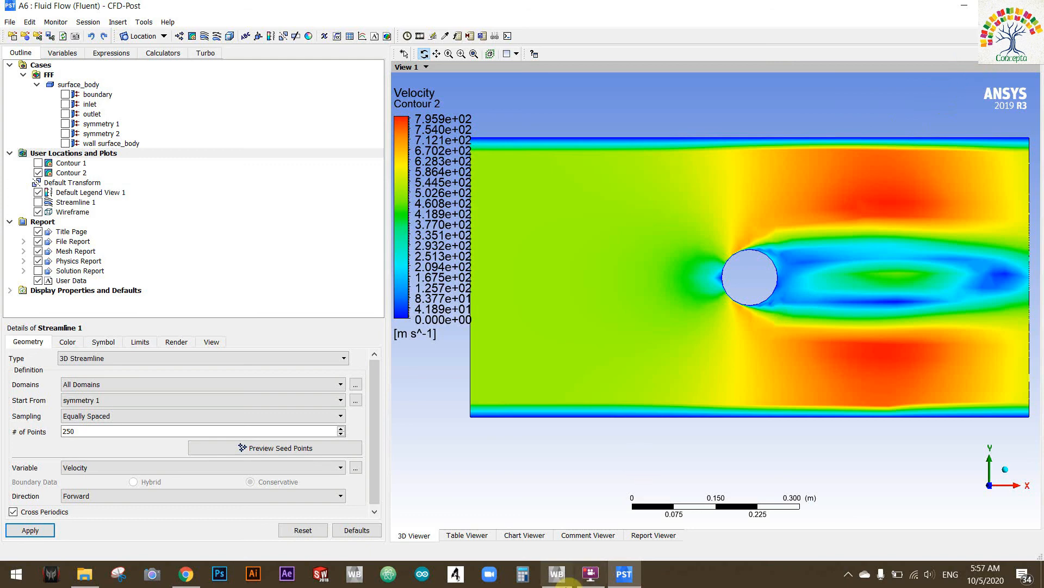
{"action": "mouse_move", "coordinate": [595, 579]}
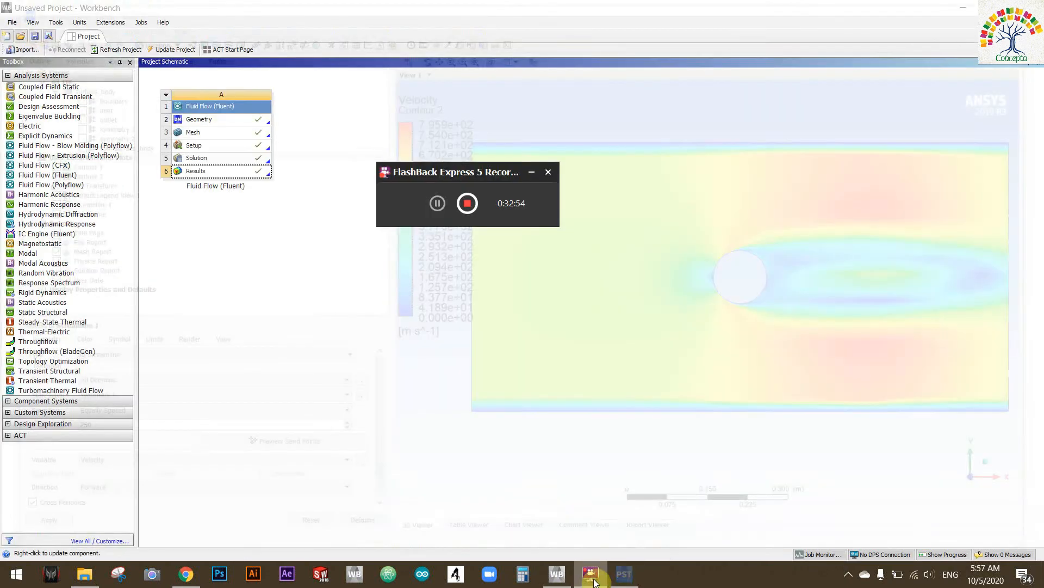
{"action": "left_click", "coordinate": [468, 204]}
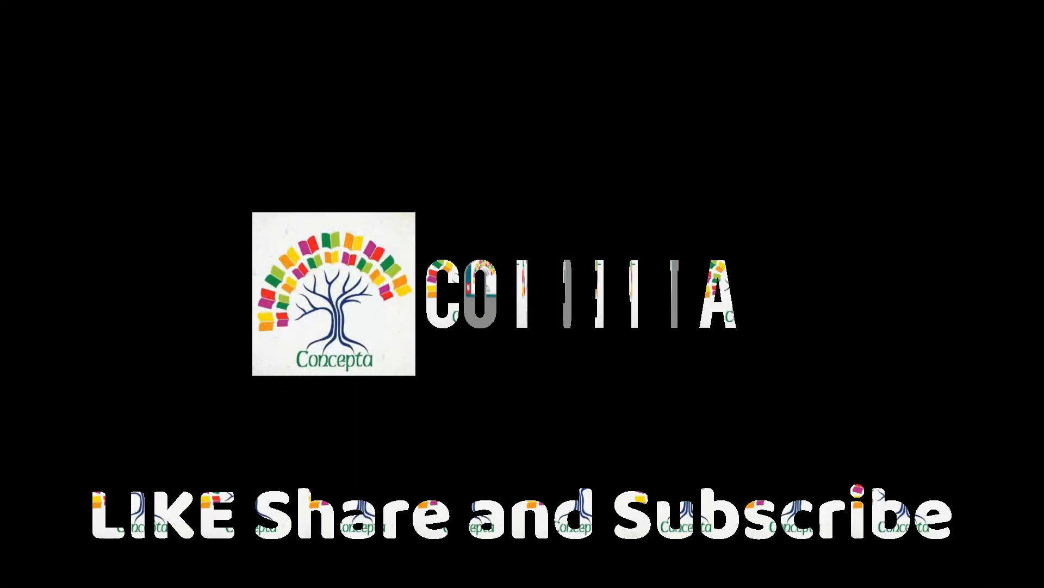